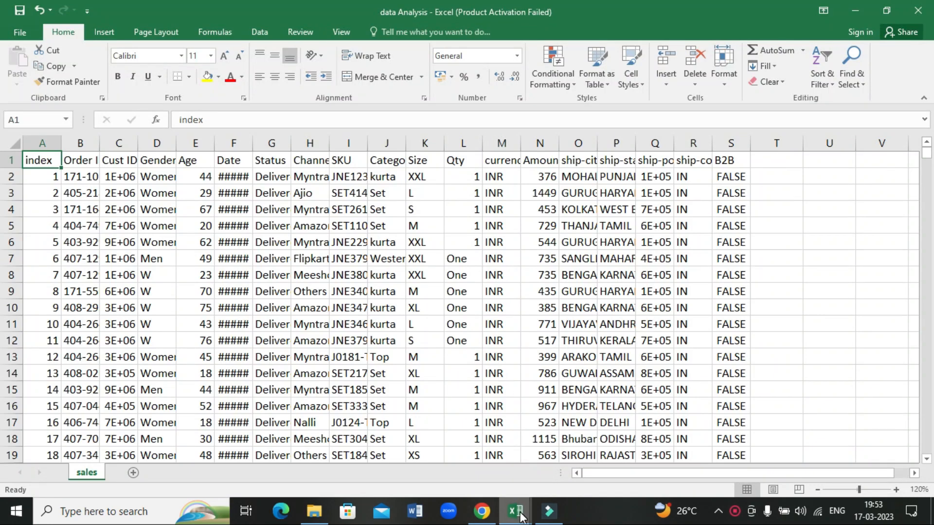
View the finished Report dashboard in the Sales Data Analysis workbook and return to the data Analysis workbook.
{"action": "mouse_move", "coordinate": [522, 511]}
{"action": "left_click", "coordinate": [461, 478]}
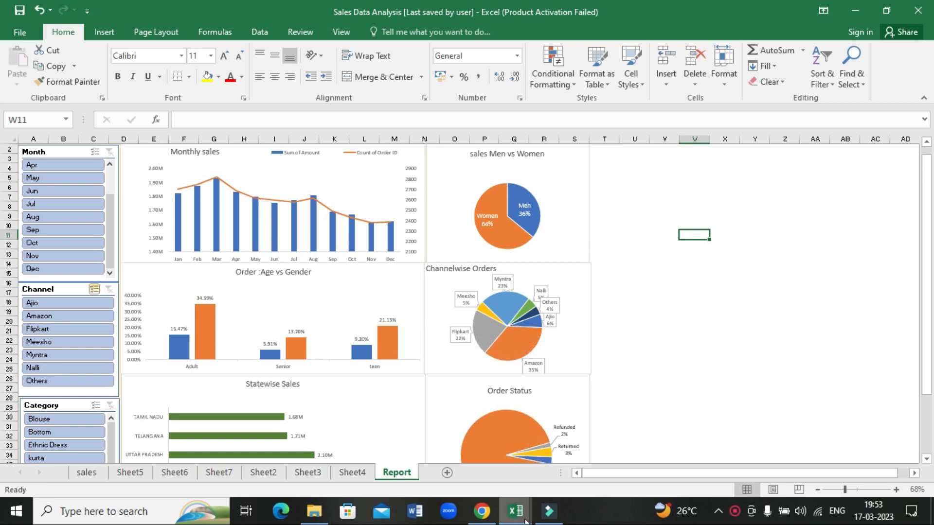
{"action": "mouse_move", "coordinate": [525, 522]}
{"action": "left_click", "coordinate": [577, 472]}
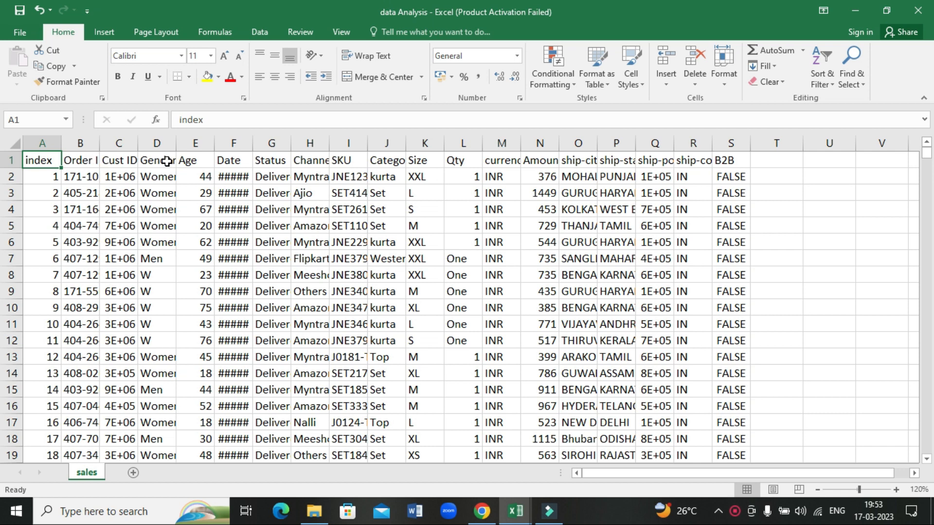
Widen all columns of the sales sheet together to make the headers and dates readable.
{"action": "left_click", "coordinate": [117, 157]}
{"action": "left_click", "coordinate": [149, 158]}
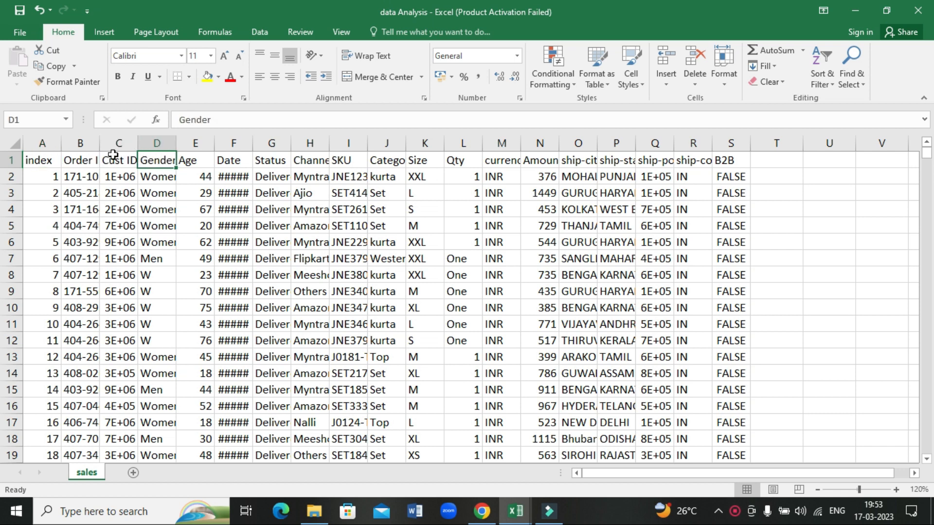
{"action": "left_click", "coordinate": [10, 143]}
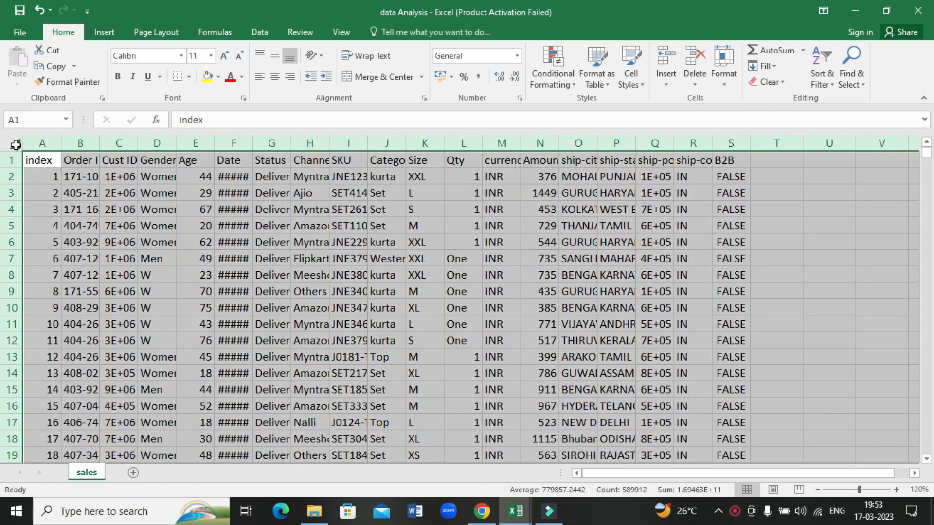
{"action": "left_click_drag", "start_coordinate": [61, 144], "coordinate": [94, 146]}
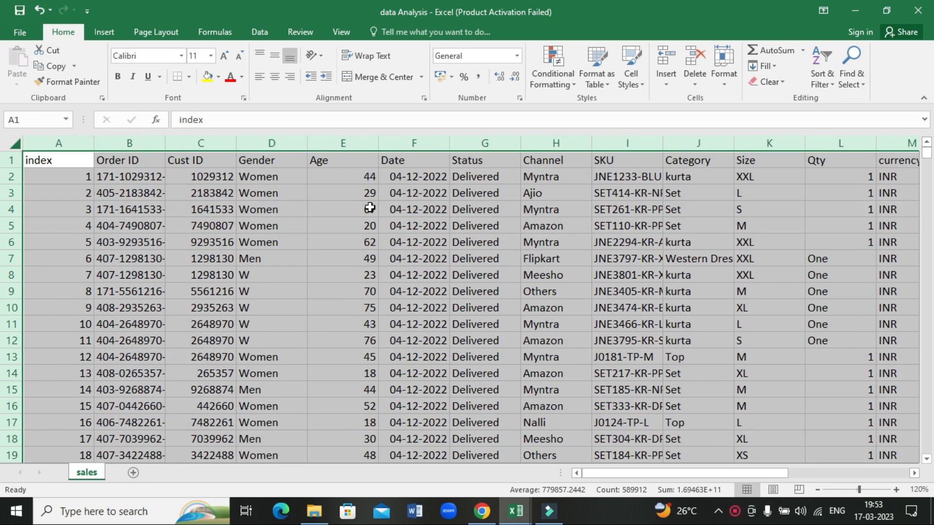
Turn on filtering for the header row of the sales data.
{"action": "left_click", "coordinate": [270, 161]}
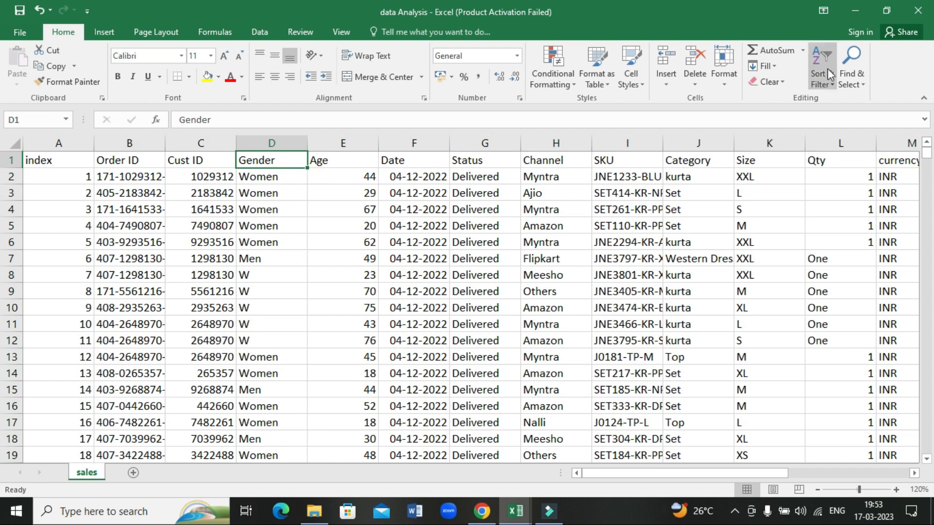
{"action": "left_click", "coordinate": [815, 83]}
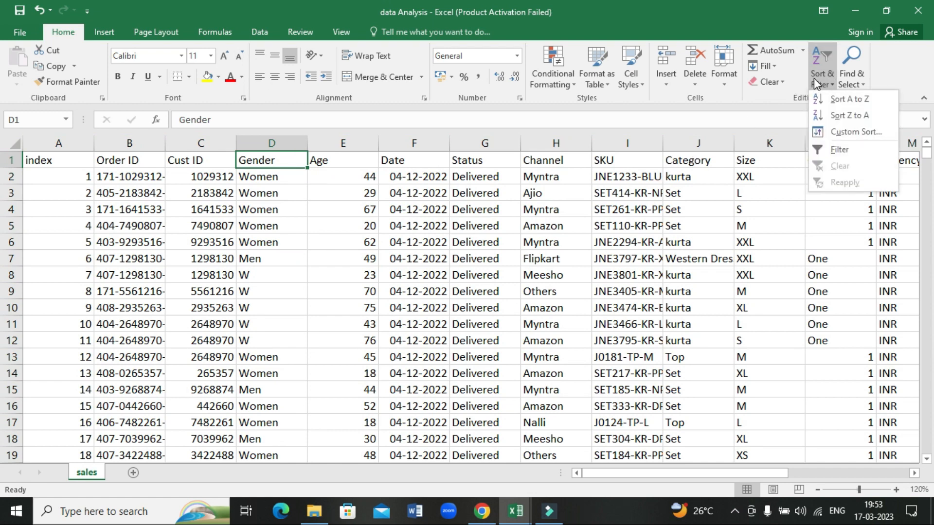
{"action": "left_click", "coordinate": [822, 150]}
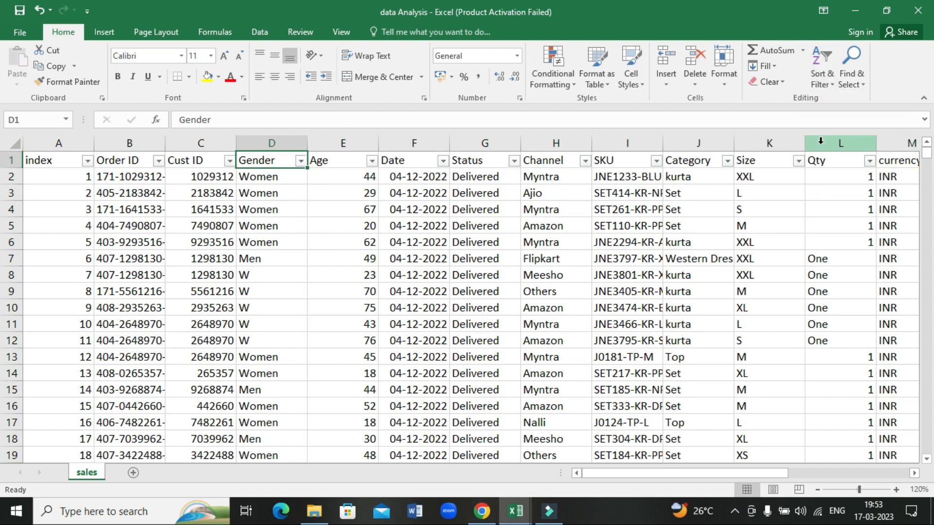
Widen the SKU column to show more of its long product codes.
{"action": "left_click", "coordinate": [582, 207]}
{"action": "scroll", "coordinate": [370, 245], "scroll_direction": "right", "scroll_amount": 2}
{"action": "scroll", "coordinate": [46, 175], "scroll_direction": "left", "scroll_amount": 2}
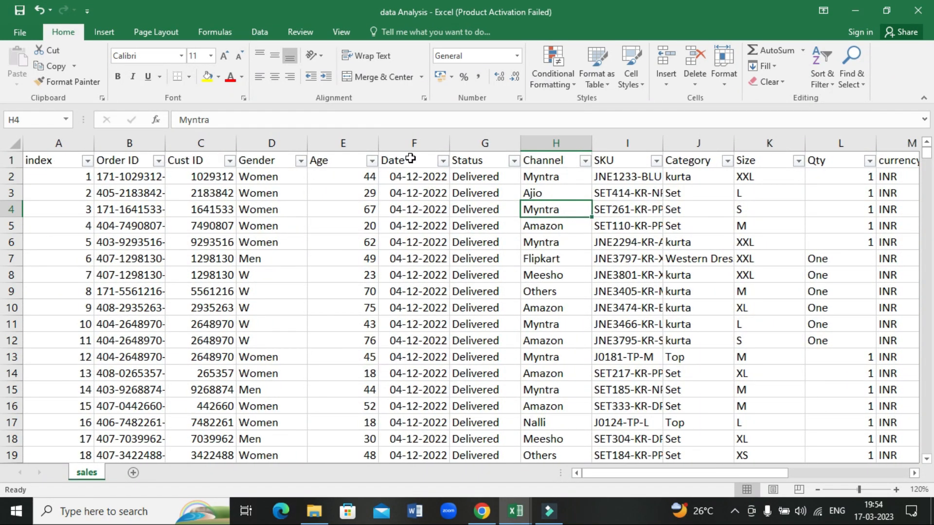
{"action": "scroll", "coordinate": [551, 159], "scroll_direction": "right", "scroll_amount": 2}
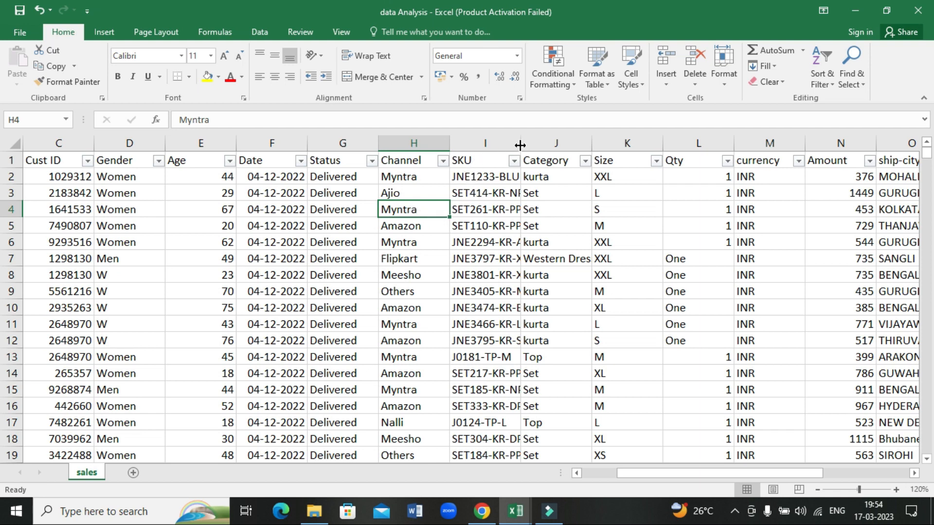
{"action": "left_click_drag", "start_coordinate": [520, 144], "coordinate": [573, 142]}
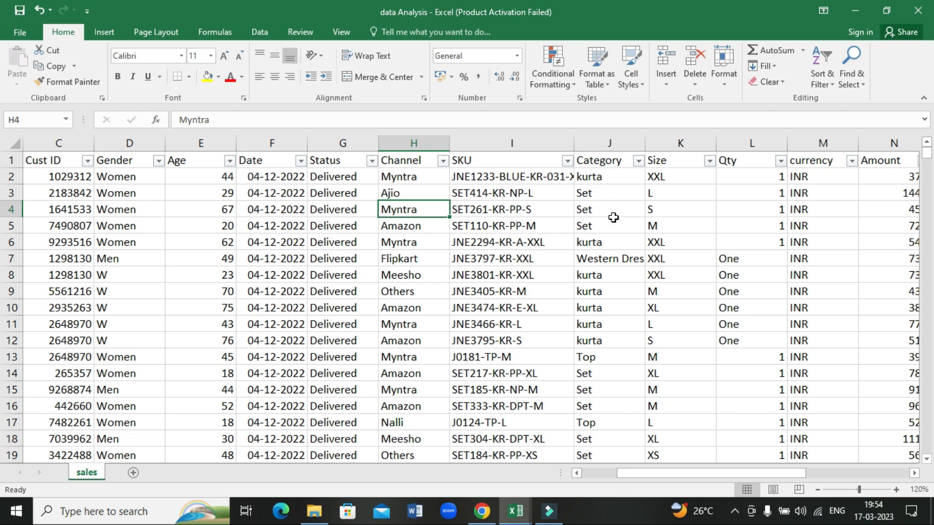
Examine the columns of the sales data across the sheet, from index through B2B.
{"action": "scroll", "coordinate": [738, 183], "scroll_direction": "right", "scroll_amount": 2}
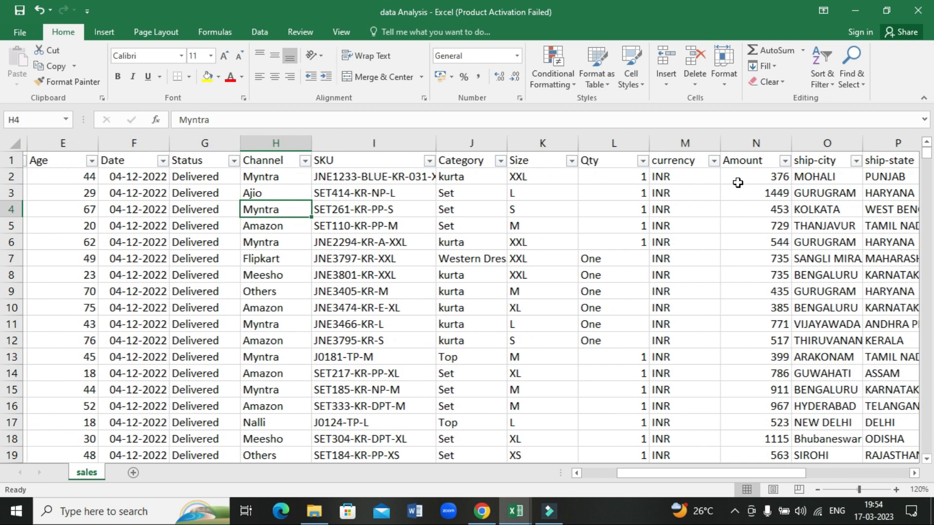
{"action": "scroll", "coordinate": [738, 183], "scroll_direction": "right", "scroll_amount": 1}
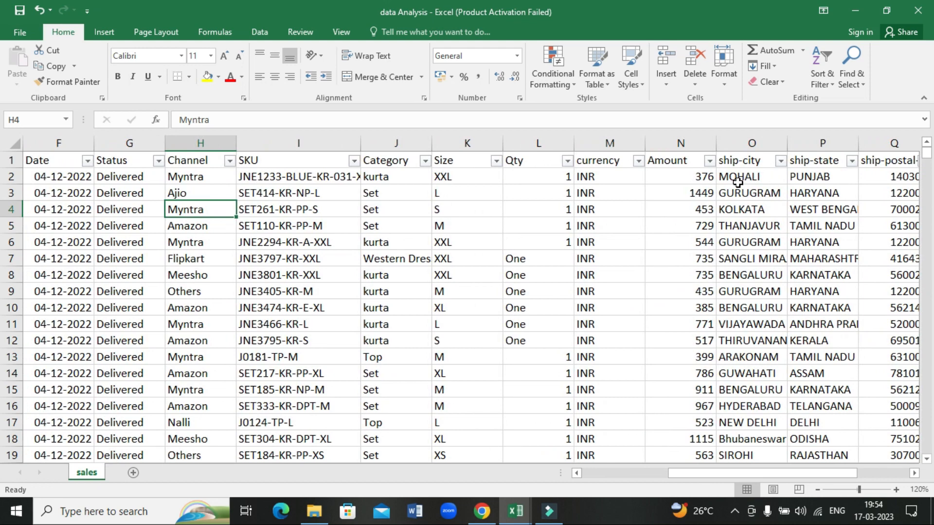
{"action": "scroll", "coordinate": [738, 182], "scroll_direction": "right", "scroll_amount": 3}
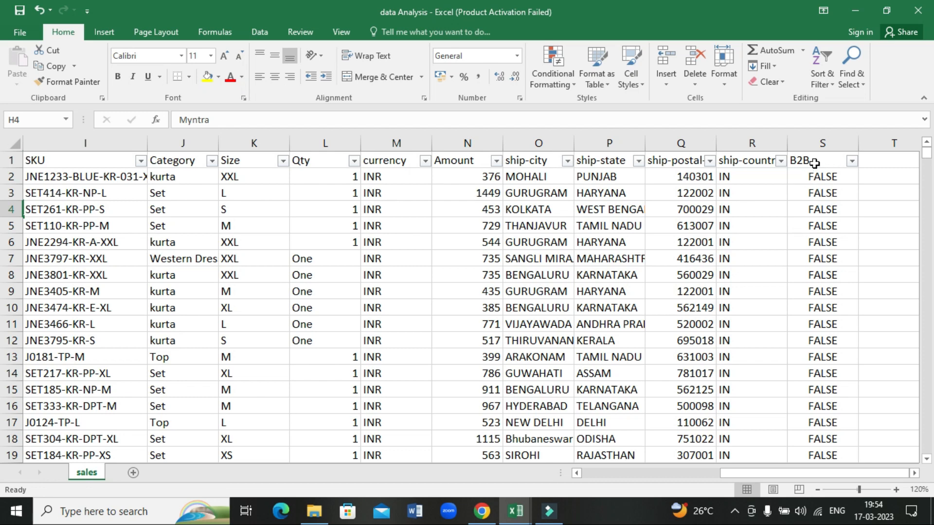
{"action": "scroll", "coordinate": [774, 190], "scroll_direction": "left", "scroll_amount": 8}
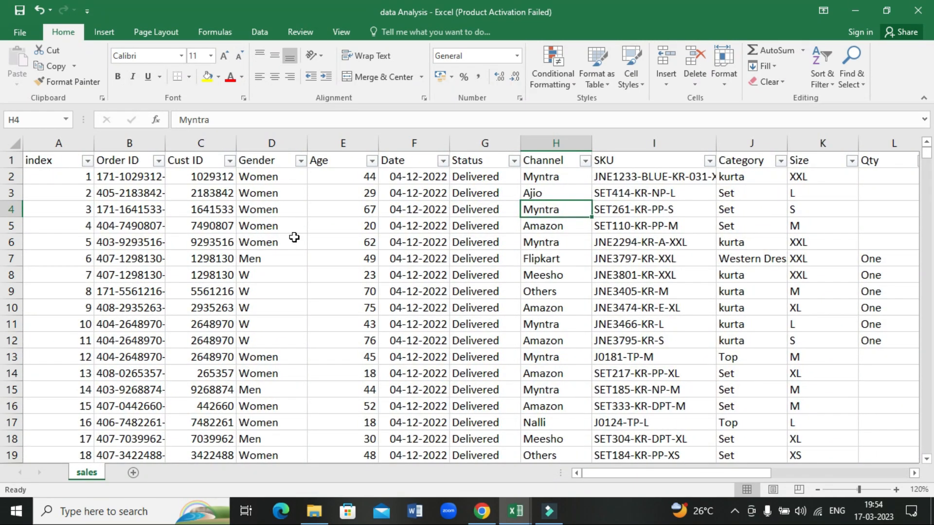
{"action": "scroll", "coordinate": [295, 237], "scroll_direction": "down", "scroll_amount": 1}
{"action": "scroll", "coordinate": [295, 237], "scroll_direction": "up", "scroll_amount": 1}
{"action": "scroll", "coordinate": [294, 236], "scroll_direction": "right", "scroll_amount": 4}
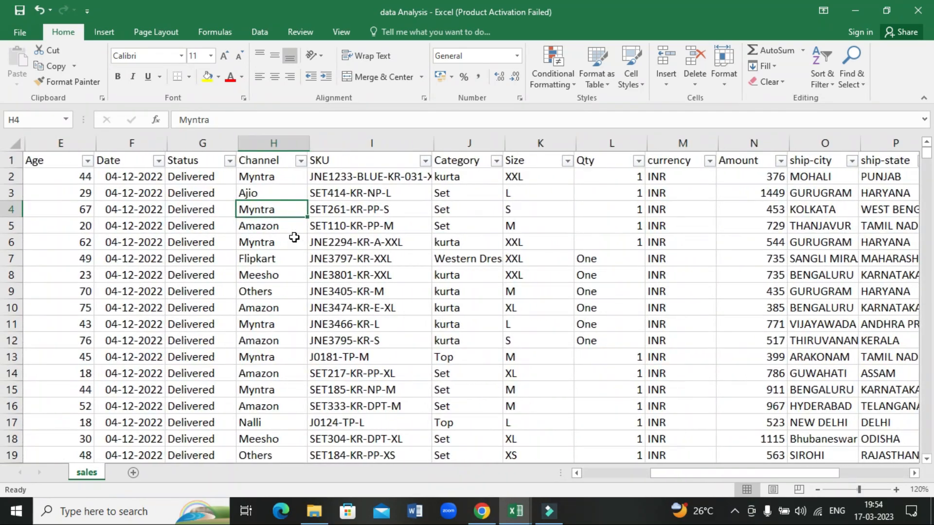
{"action": "scroll", "coordinate": [294, 237], "scroll_direction": "right", "scroll_amount": 5}
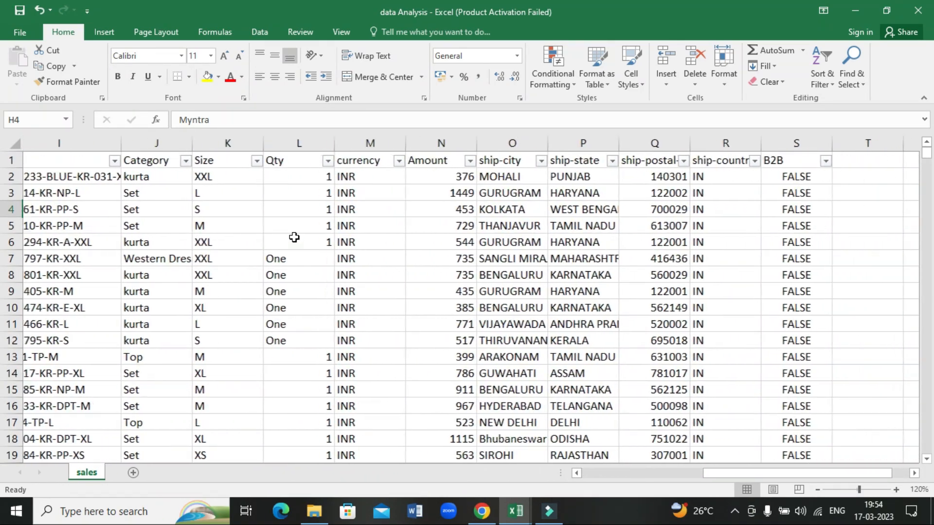
{"action": "scroll", "coordinate": [294, 237], "scroll_direction": "left", "scroll_amount": 8}
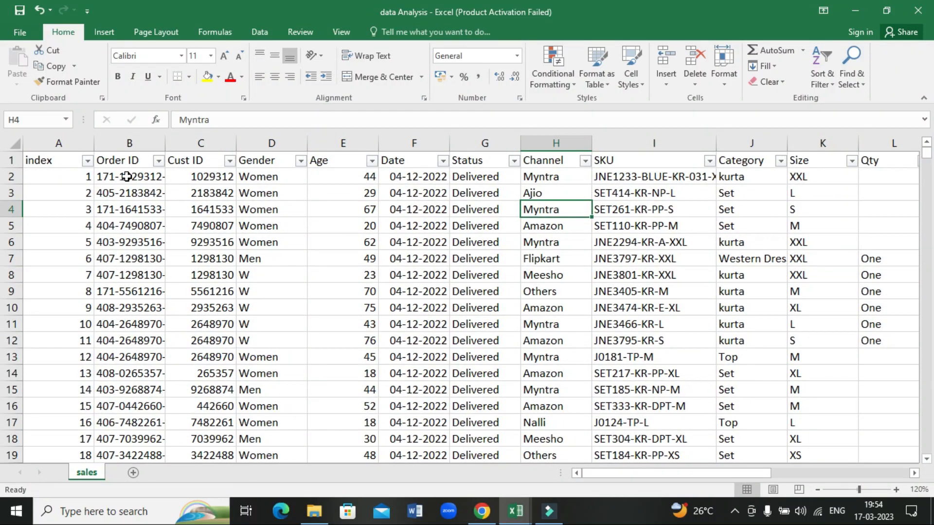
Inspect the filter value lists of the Order ID and Cust ID columns without filtering anything.
{"action": "left_click", "coordinate": [158, 161]}
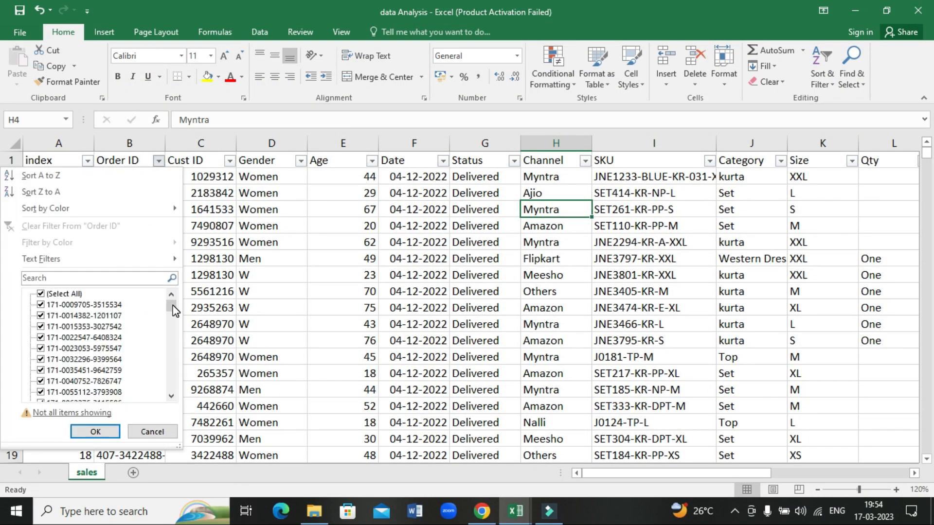
{"action": "left_click_drag", "start_coordinate": [174, 310], "coordinate": [171, 340]}
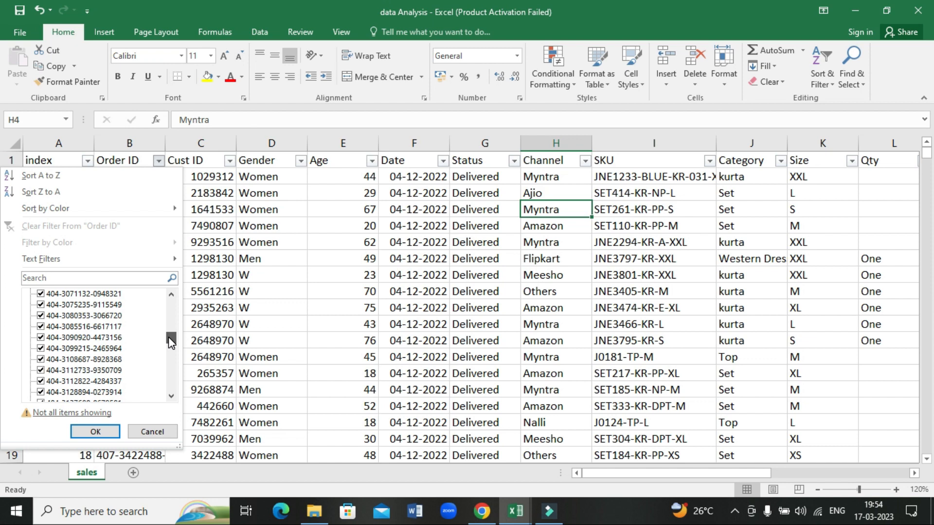
{"action": "left_click", "coordinate": [96, 432]}
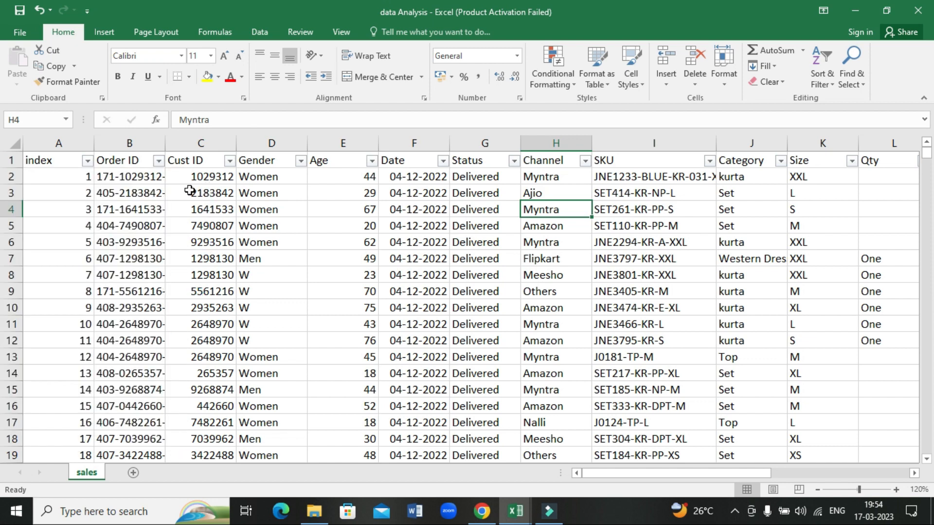
{"action": "left_click", "coordinate": [229, 161]}
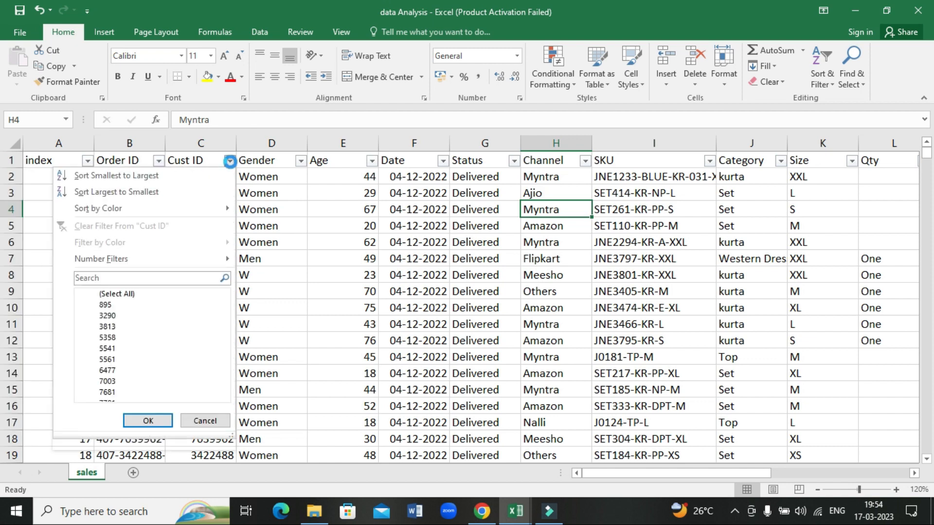
{"action": "left_click", "coordinate": [229, 161]}
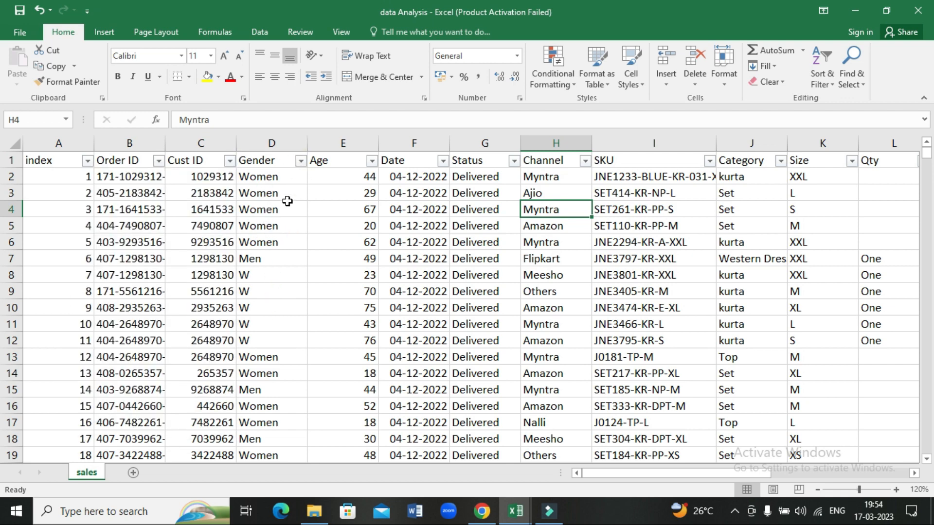
Filter the Gender column to show only the rows with the value M.
{"action": "left_click", "coordinate": [301, 161]}
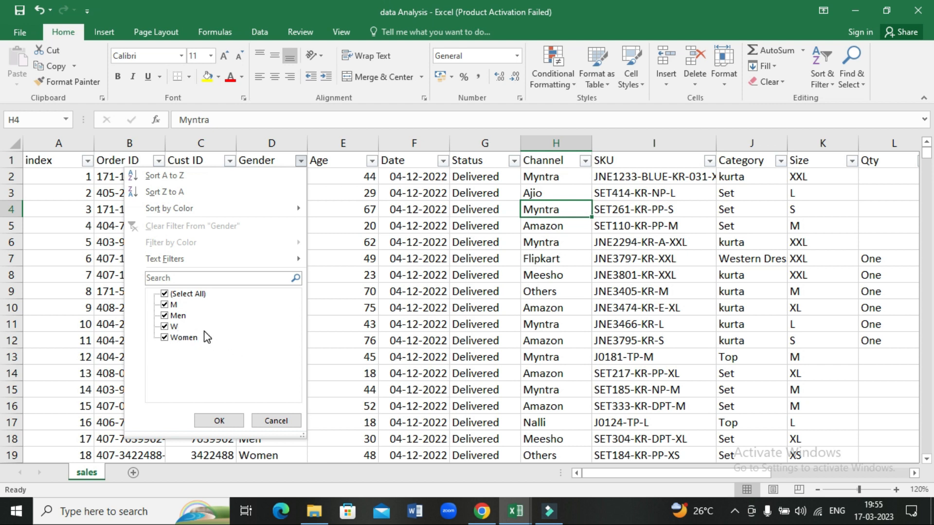
{"action": "left_click", "coordinate": [165, 316]}
{"action": "left_click", "coordinate": [165, 327]}
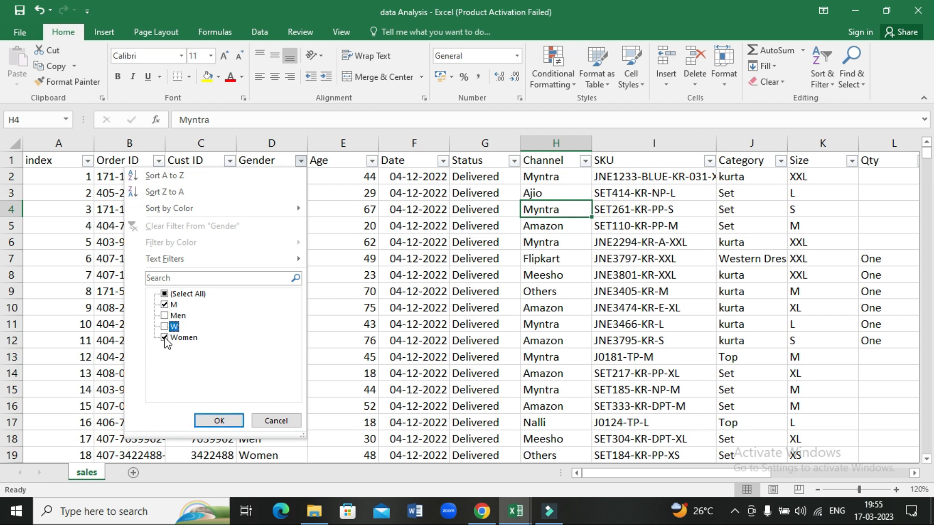
{"action": "left_click", "coordinate": [165, 338]}
{"action": "left_click", "coordinate": [219, 420]}
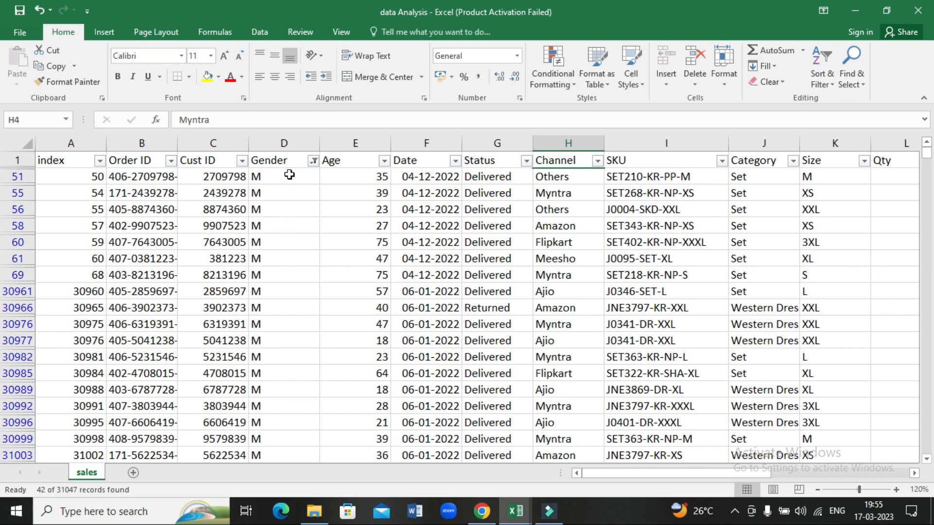
Replace every M with Men in the filtered Gender column and close Find and Replace.
{"action": "left_click", "coordinate": [284, 143]}
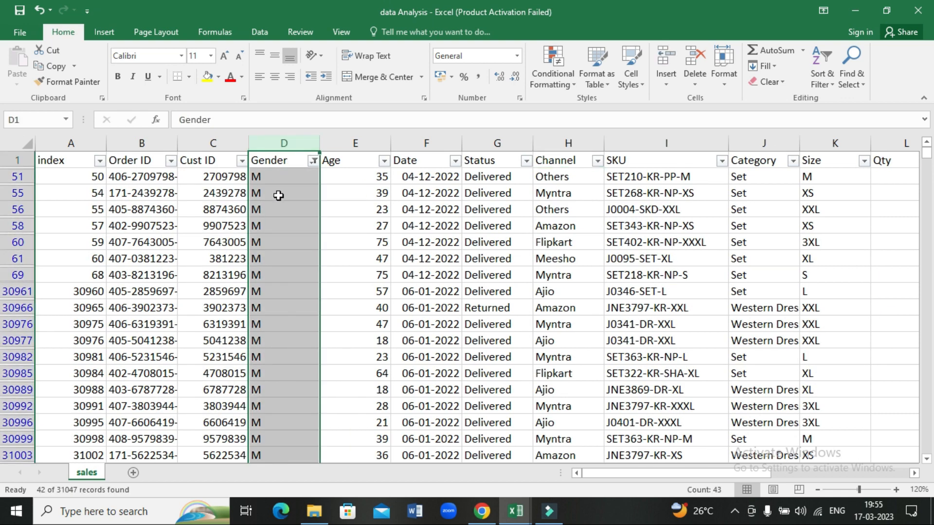
{"action": "key", "text": "ctrl+f"}
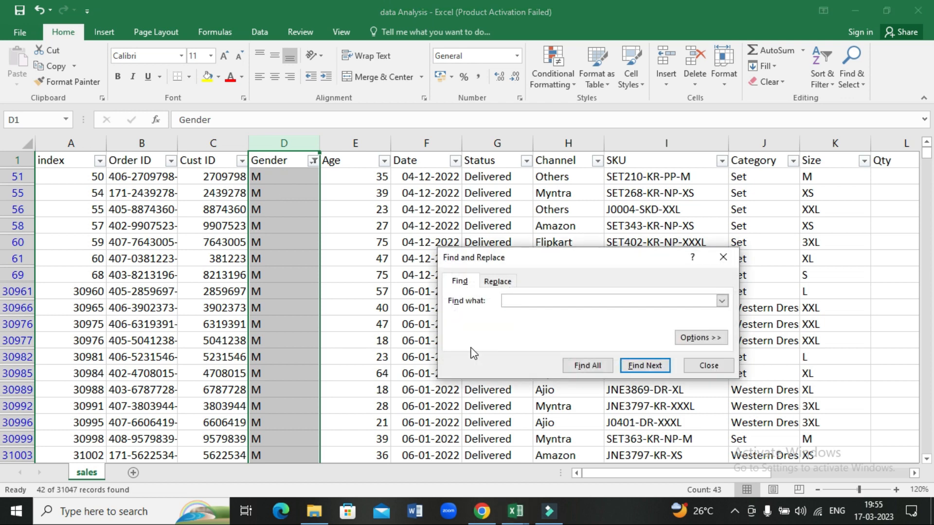
{"action": "left_click", "coordinate": [492, 286]}
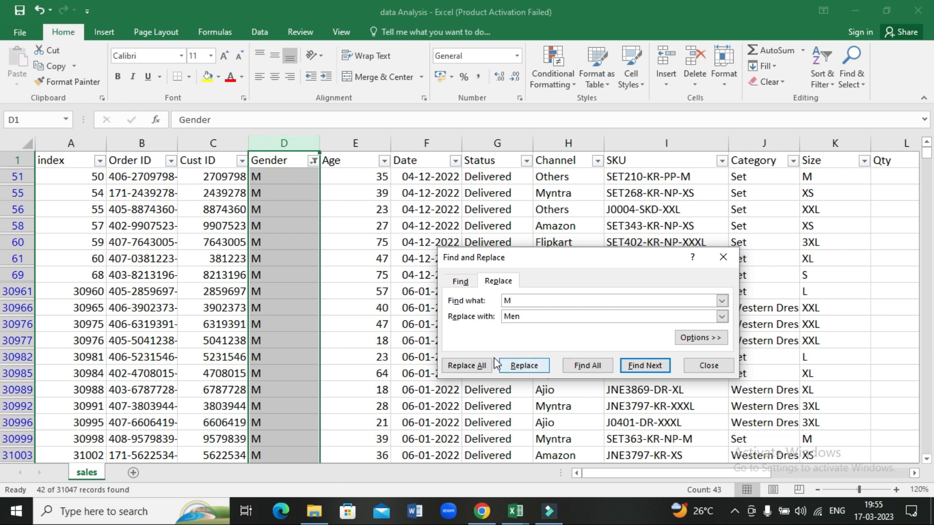
{"action": "left_click", "coordinate": [471, 366]}
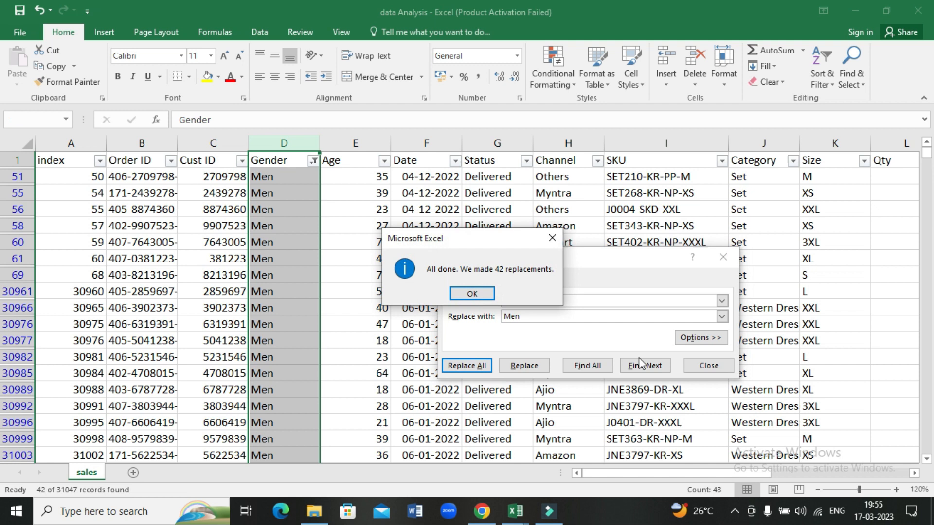
{"action": "left_click", "coordinate": [480, 296]}
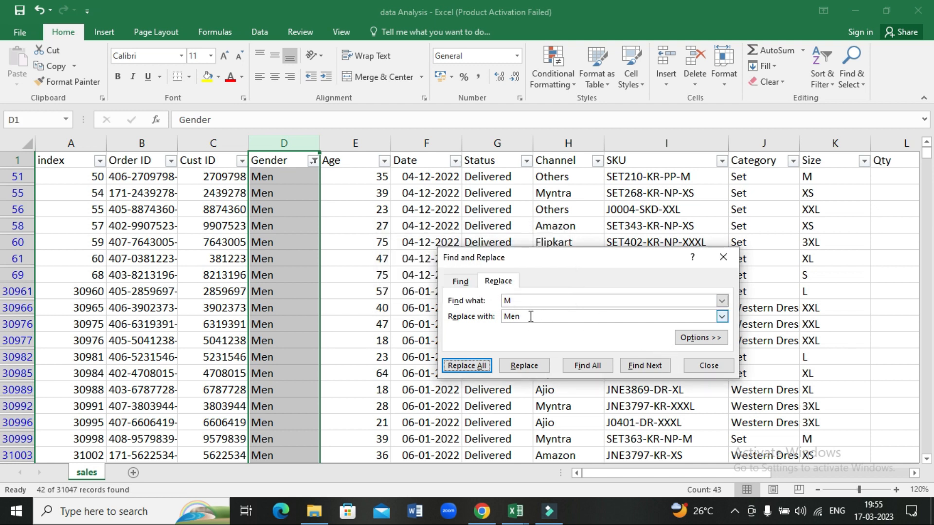
{"action": "left_click", "coordinate": [516, 302]}
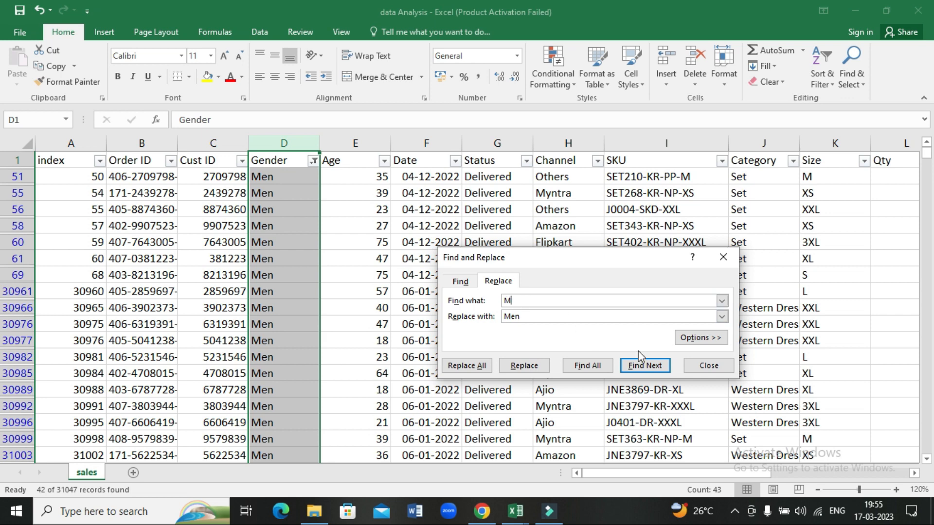
{"action": "left_click", "coordinate": [709, 366]}
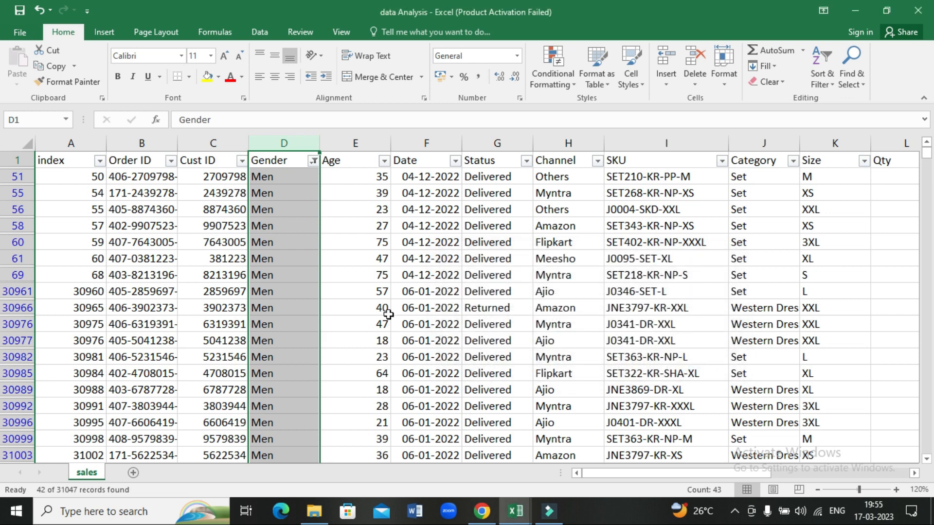
Show all rows of the Gender column again, and filter it to only the rows with the value W.
{"action": "left_click", "coordinate": [312, 162]}
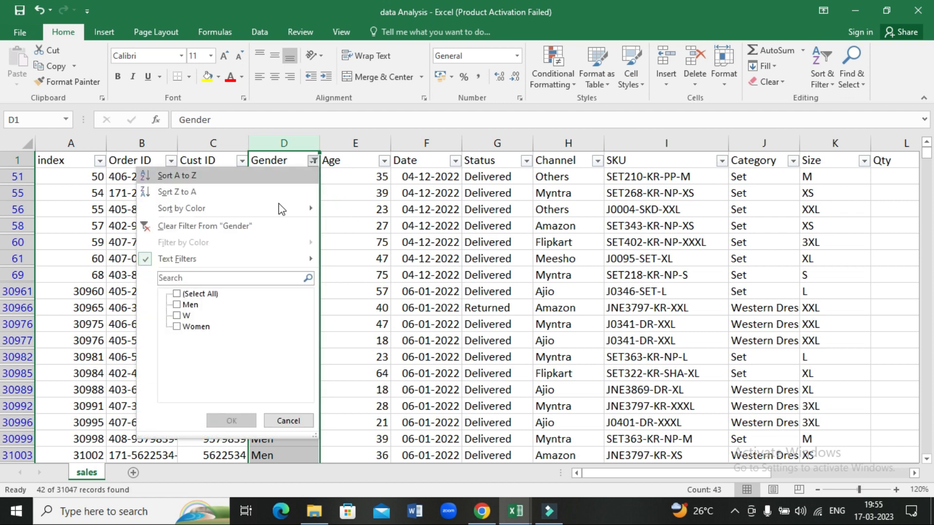
{"action": "left_click", "coordinate": [178, 295]}
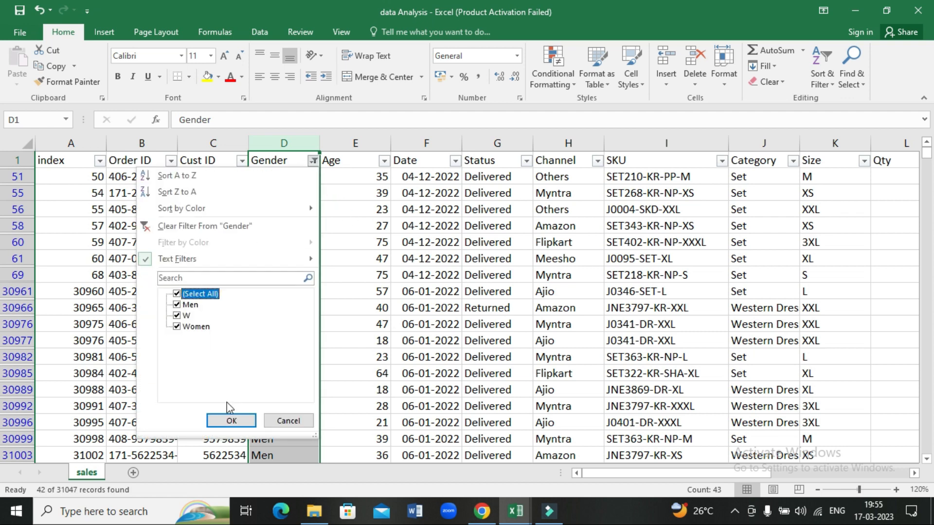
{"action": "left_click", "coordinate": [230, 421]}
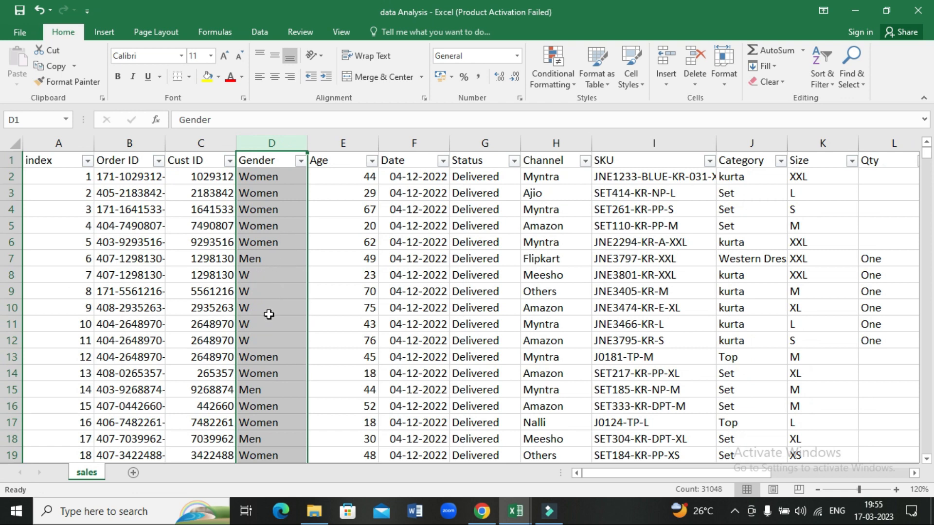
{"action": "left_click", "coordinate": [301, 161]}
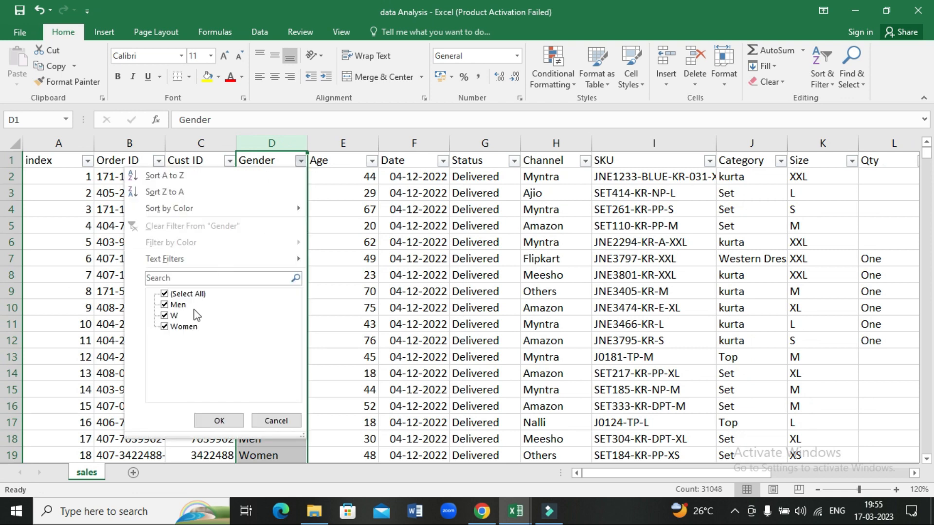
{"action": "left_click", "coordinate": [165, 294]}
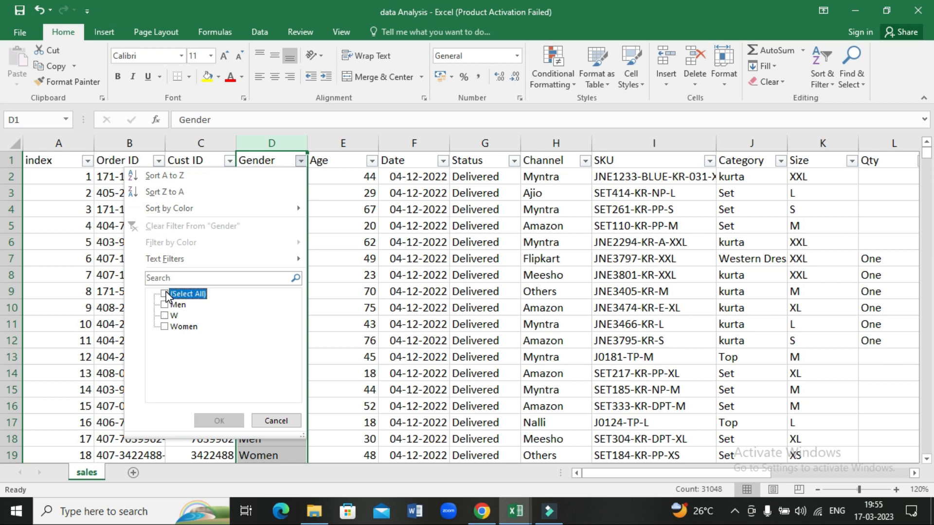
{"action": "left_click", "coordinate": [165, 317]}
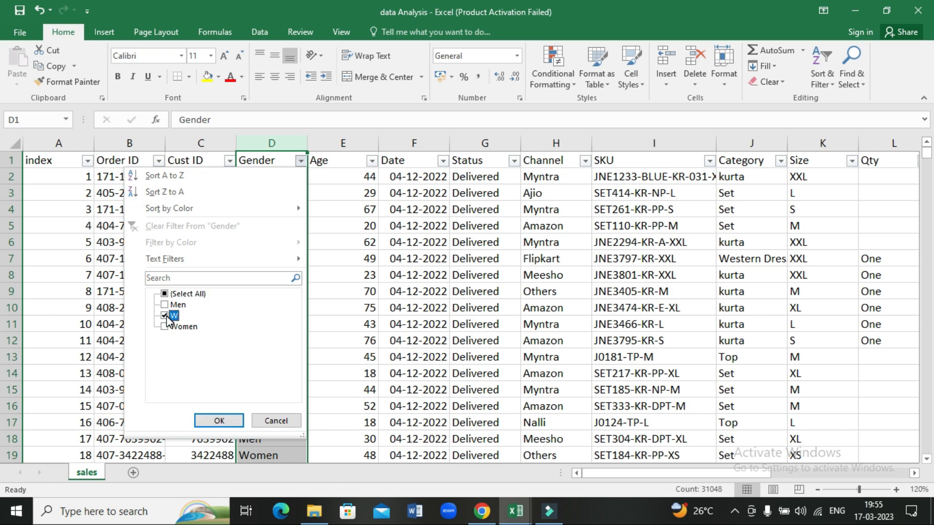
{"action": "left_click", "coordinate": [219, 421]}
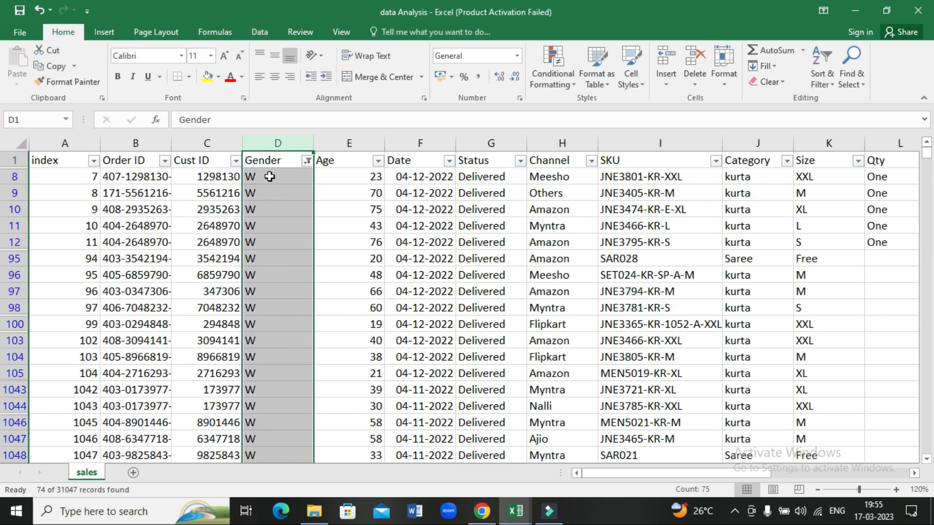
Replace every W with Women in the filtered Gender column and close Find and Replace.
{"action": "key", "text": "ctrl+f"}
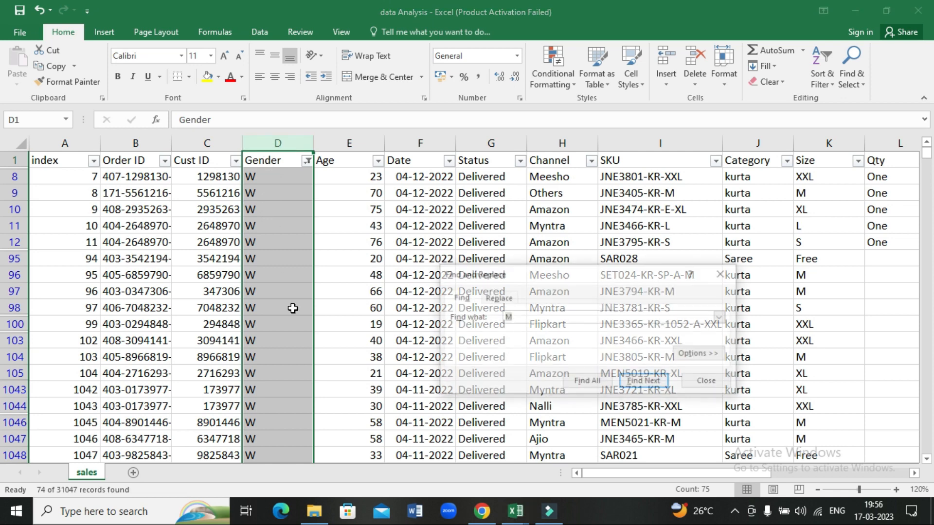
{"action": "left_click", "coordinate": [501, 299]}
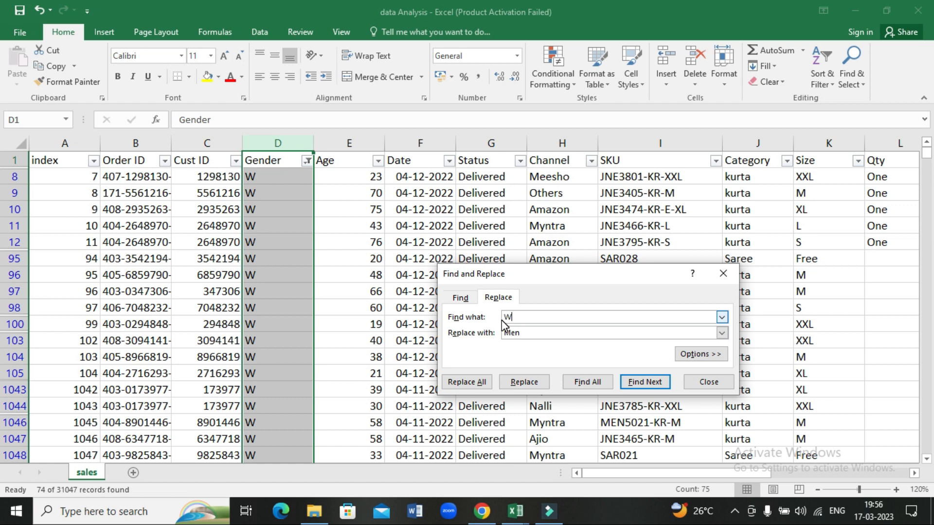
{"action": "left_click", "coordinate": [528, 333]}
{"action": "type", "text": "Wom"}
{"action": "left_click", "coordinate": [474, 389]}
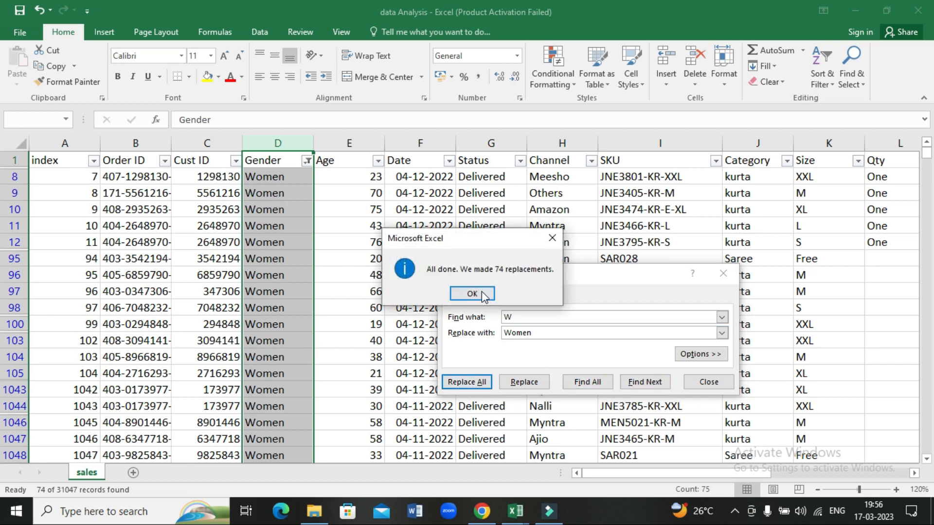
{"action": "left_click", "coordinate": [481, 293]}
{"action": "left_click", "coordinate": [709, 382]}
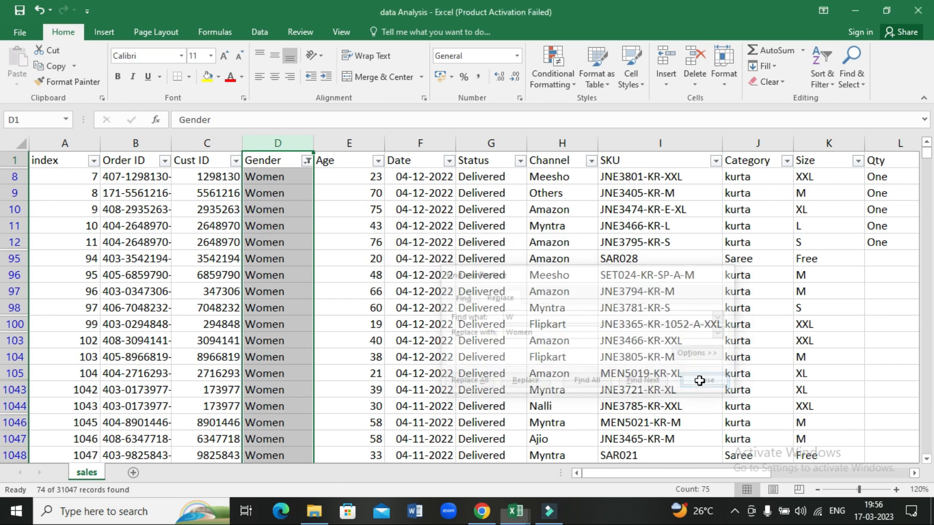
Reselect all values in the Gender column's filter to show every row of the sales data.
{"action": "left_click", "coordinate": [307, 161]}
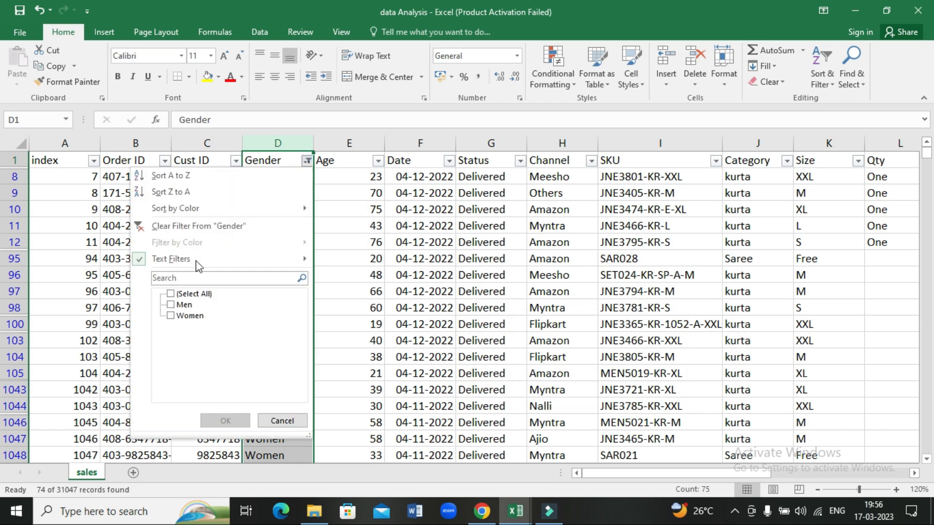
{"action": "left_click", "coordinate": [170, 294]}
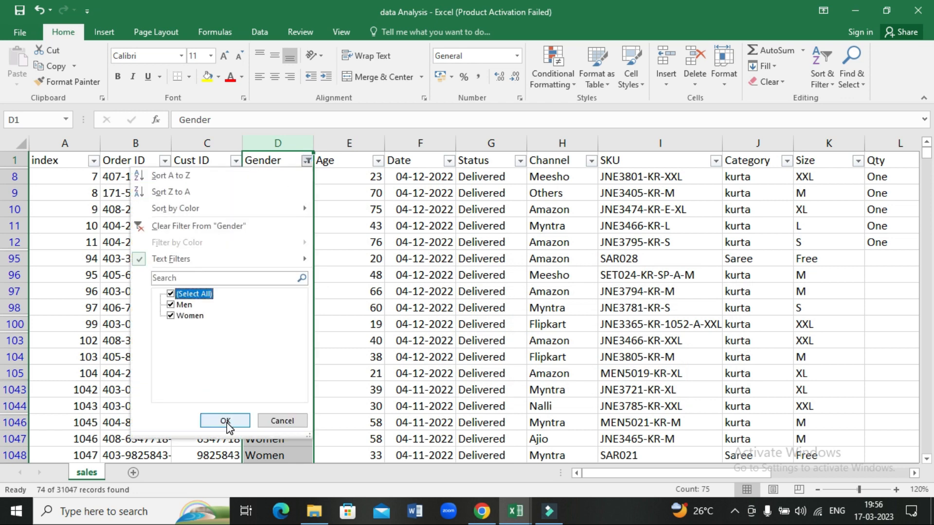
{"action": "left_click", "coordinate": [226, 421]}
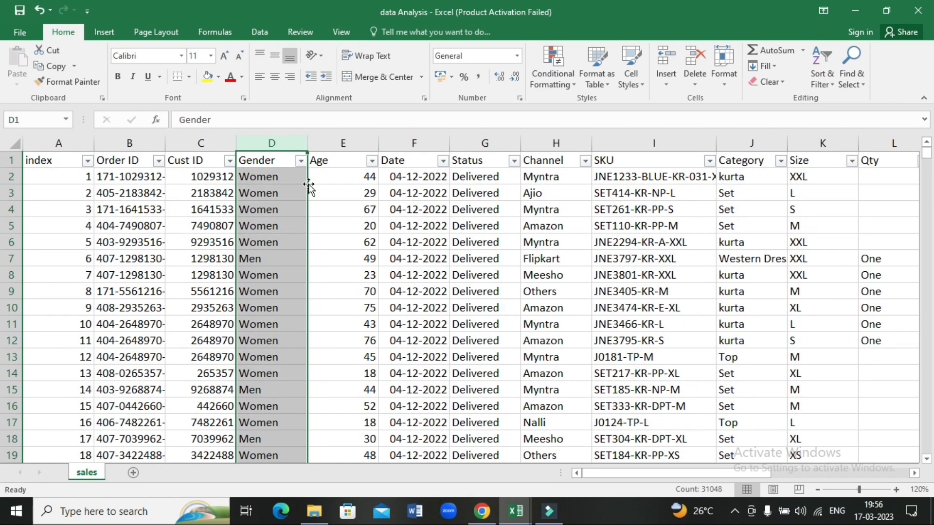
Inspect the filter value lists of the Age, Status, Channel and SKU columns for inconsistent entries without filtering anything.
{"action": "left_click", "coordinate": [373, 161]}
{"action": "left_click", "coordinate": [373, 160]}
{"action": "scroll", "coordinate": [482, 212], "scroll_direction": "right", "scroll_amount": 2}
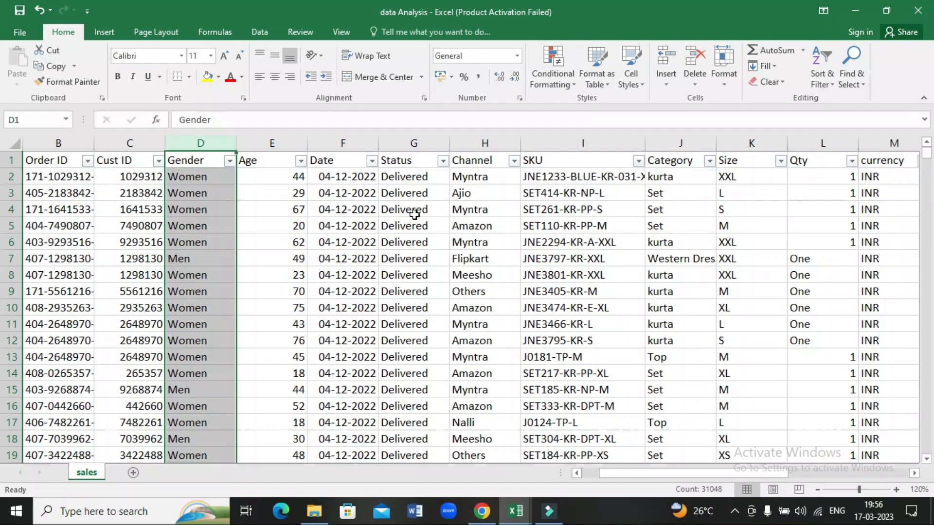
{"action": "left_click", "coordinate": [443, 160]}
{"action": "left_click", "coordinate": [443, 160]}
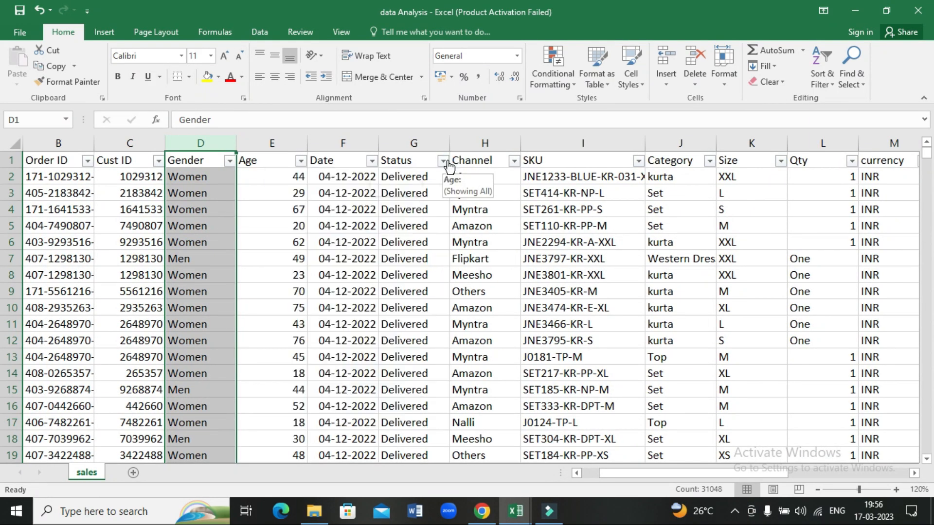
{"action": "left_click", "coordinate": [514, 161]}
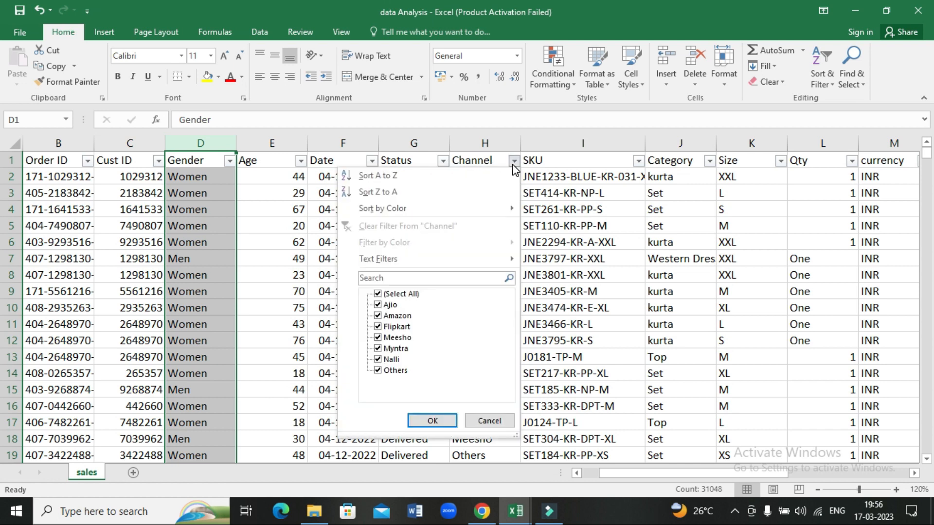
{"action": "left_click", "coordinate": [513, 161]}
{"action": "scroll", "coordinate": [568, 195], "scroll_direction": "right", "scroll_amount": 2}
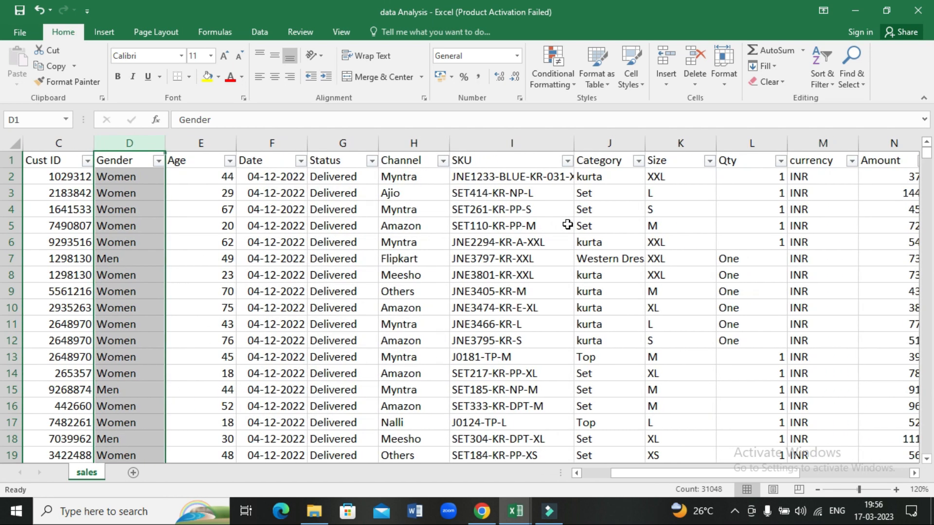
{"action": "left_click", "coordinate": [567, 160]}
{"action": "left_click", "coordinate": [567, 160]}
Check the filter value lists of the Category, Size and Qty columns for inconsistent entries, leaving all values selected.
{"action": "scroll", "coordinate": [562, 298], "scroll_direction": "right", "scroll_amount": 1}
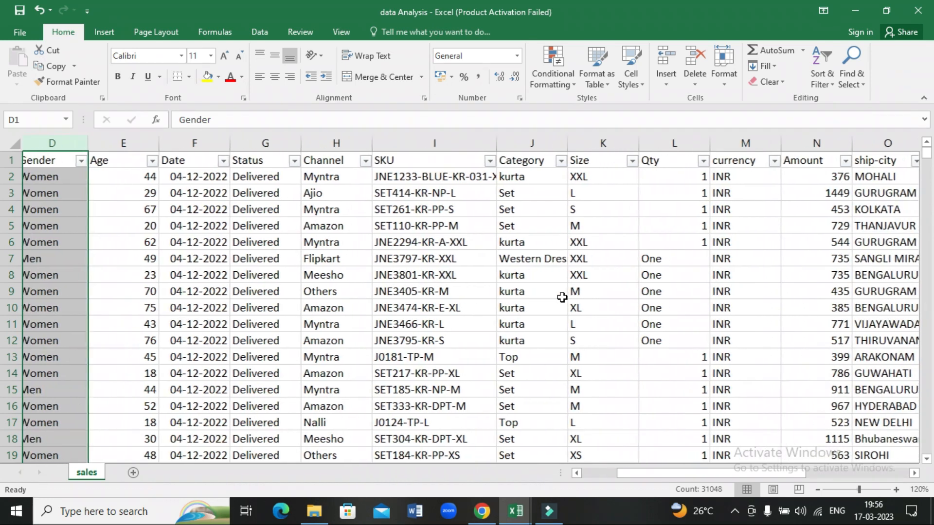
{"action": "scroll", "coordinate": [562, 298], "scroll_direction": "right", "scroll_amount": 1}
{"action": "left_click", "coordinate": [496, 161]}
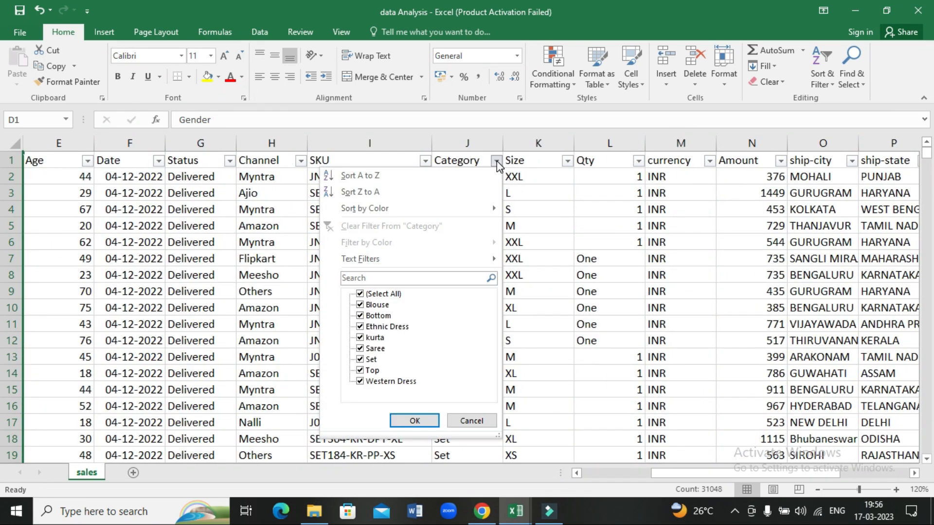
{"action": "left_click", "coordinate": [498, 161]}
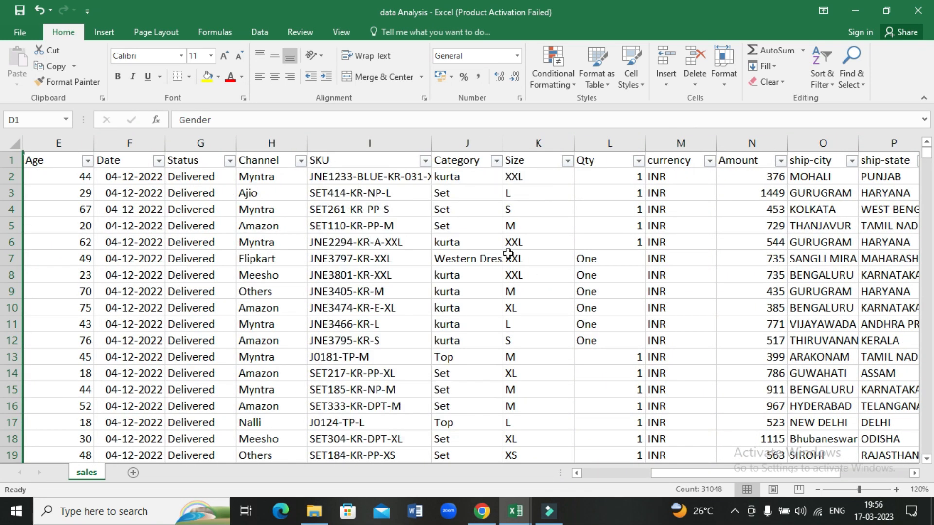
{"action": "scroll", "coordinate": [506, 252], "scroll_direction": "right", "scroll_amount": 2}
{"action": "left_click", "coordinate": [425, 161]}
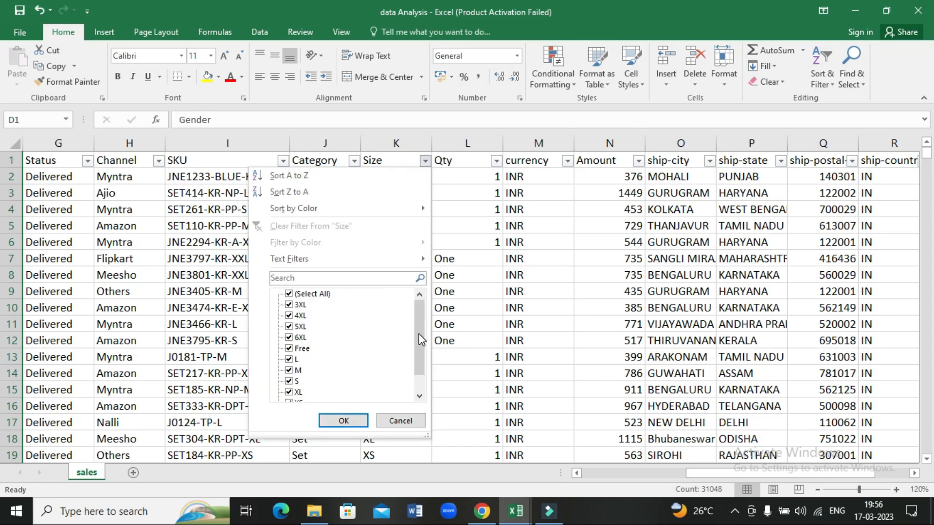
{"action": "left_click_drag", "start_coordinate": [419, 334], "coordinate": [420, 303]}
{"action": "left_click", "coordinate": [404, 417]}
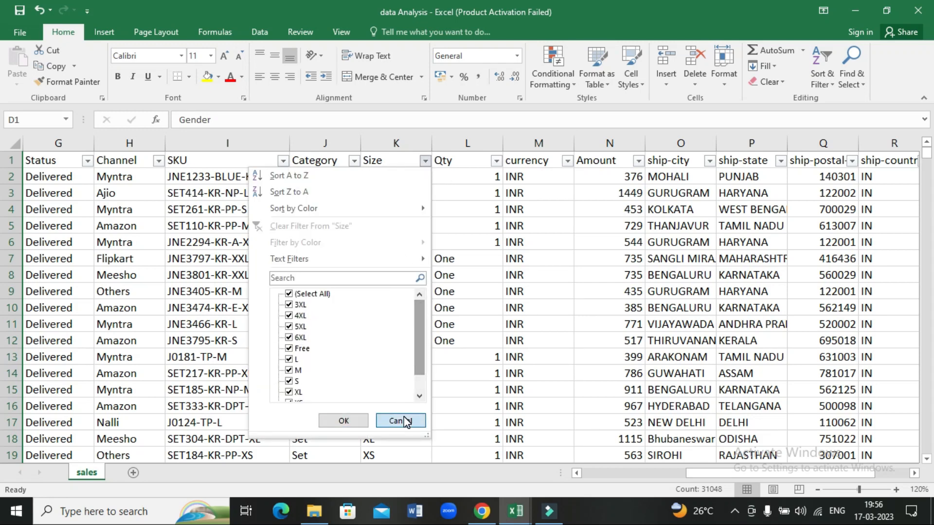
{"action": "left_click", "coordinate": [461, 160]}
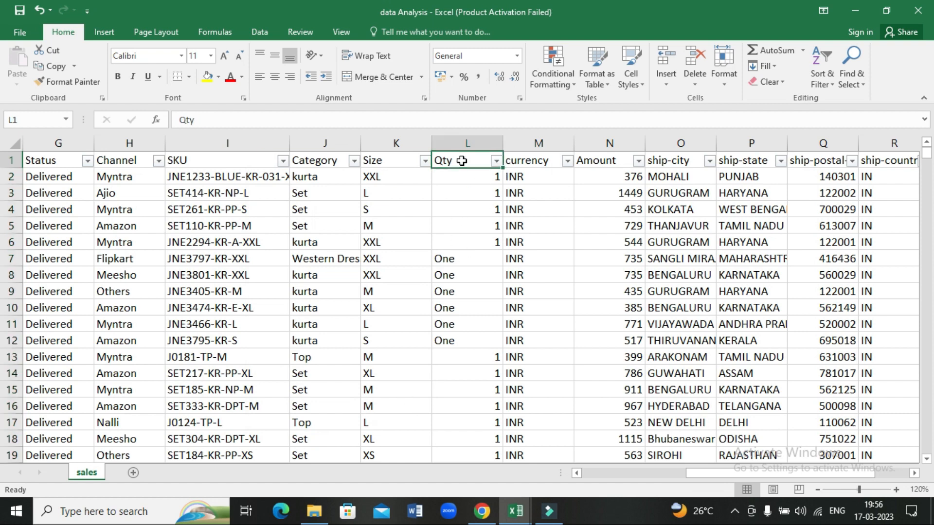
{"action": "left_click", "coordinate": [495, 160]}
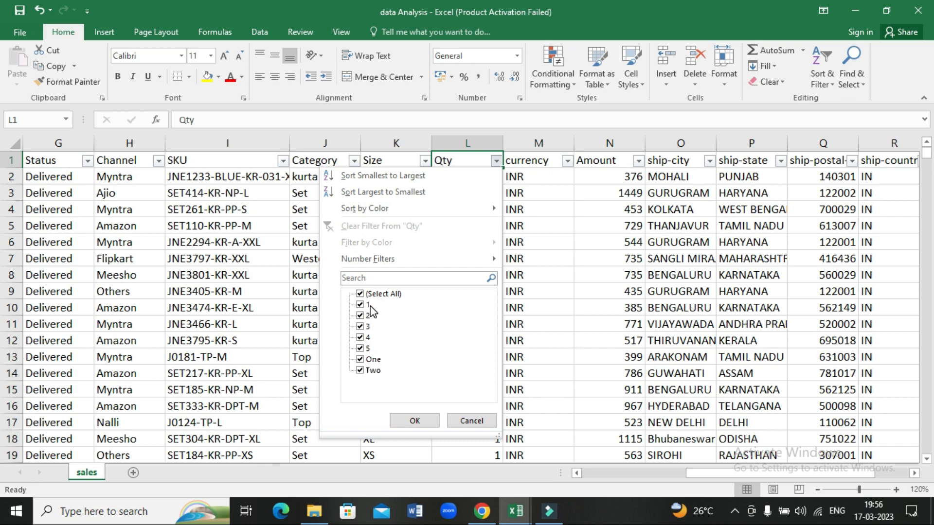
{"action": "left_click", "coordinate": [418, 420]}
Replace every One with 1 in the Qty column and close Find and Replace.
{"action": "left_click", "coordinate": [456, 141]}
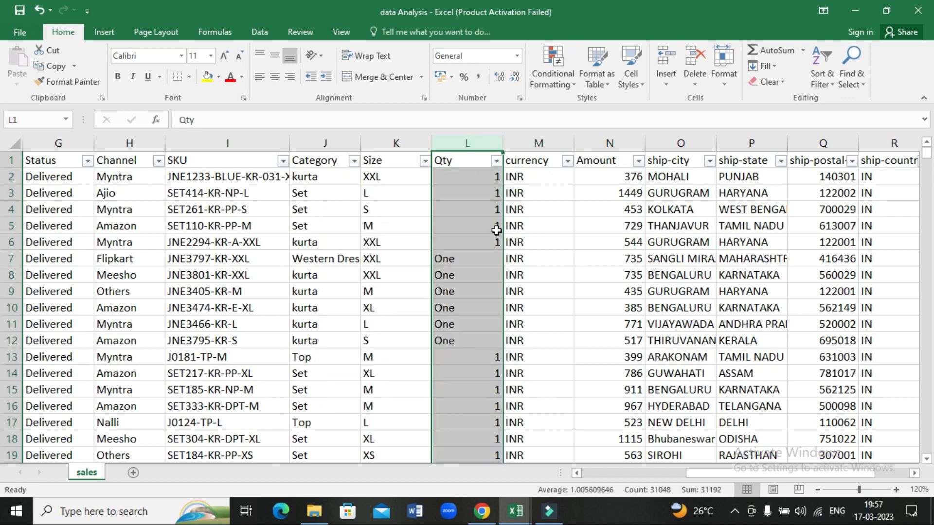
{"action": "key", "text": "ctrl+f"}
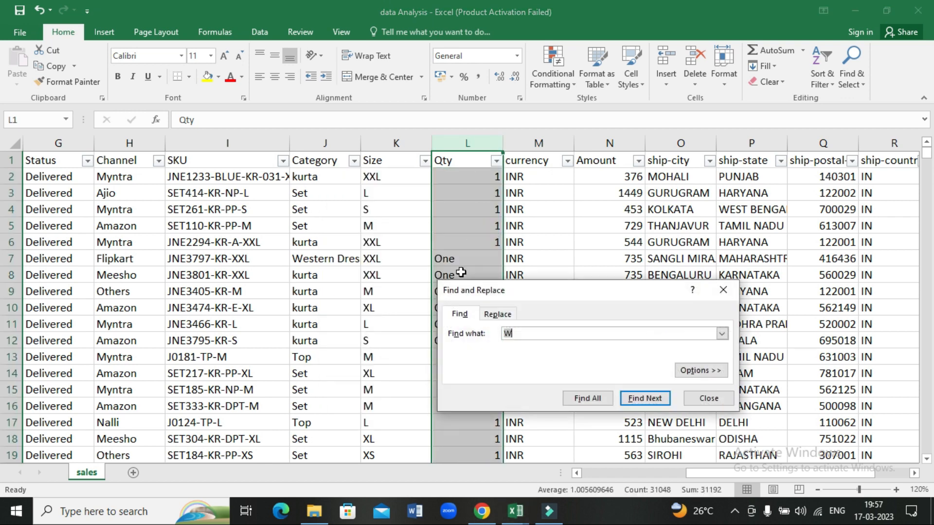
{"action": "left_click", "coordinate": [501, 314]}
{"action": "left_click_drag", "start_coordinate": [517, 332], "coordinate": [504, 351]}
{"action": "type", "text": "One"}
{"action": "type", "text": "1"}
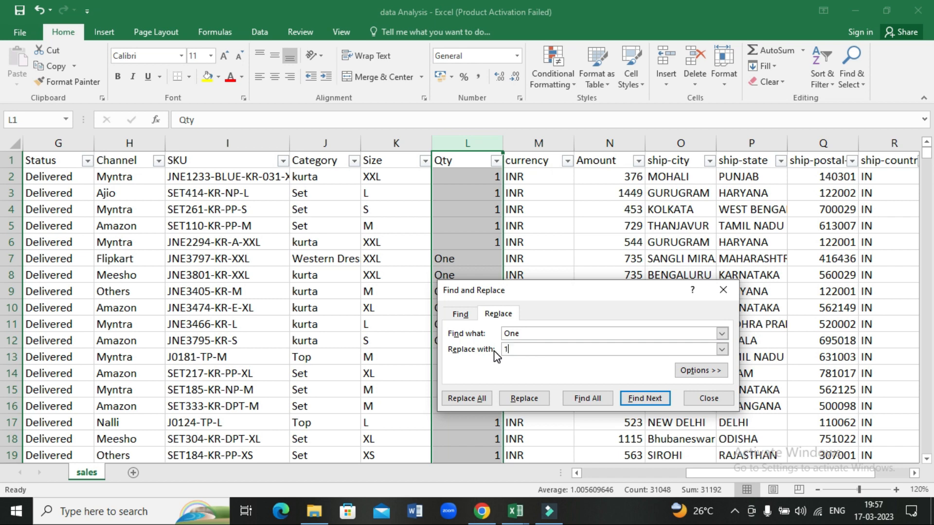
{"action": "left_click", "coordinate": [478, 399]}
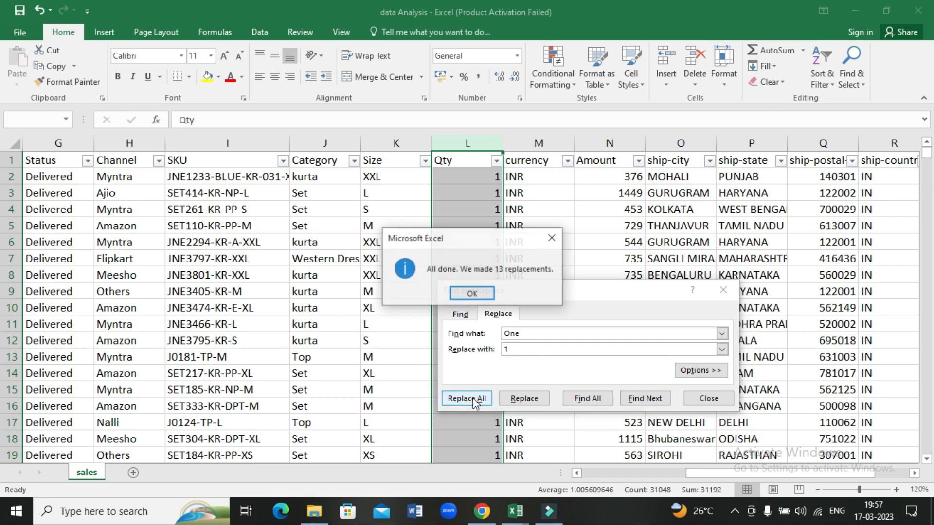
{"action": "left_click", "coordinate": [480, 297]}
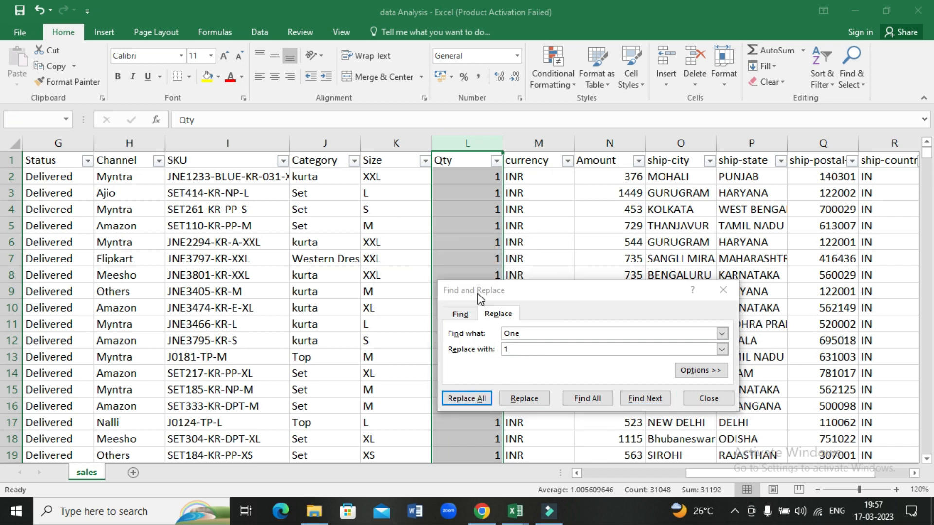
{"action": "left_click", "coordinate": [696, 398]}
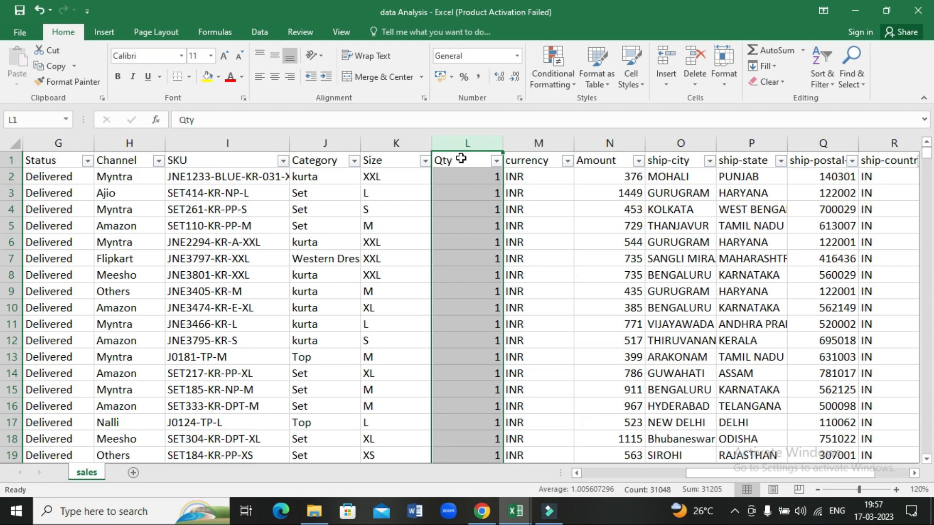
Replace every Two with 2 in the Qty column.
{"action": "key", "text": "ctrl+f"}
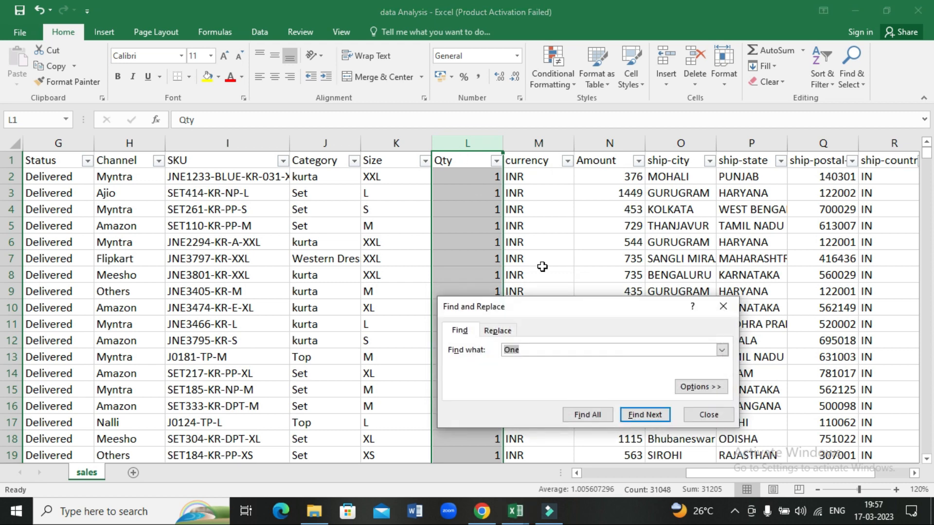
{"action": "left_click", "coordinate": [500, 331]}
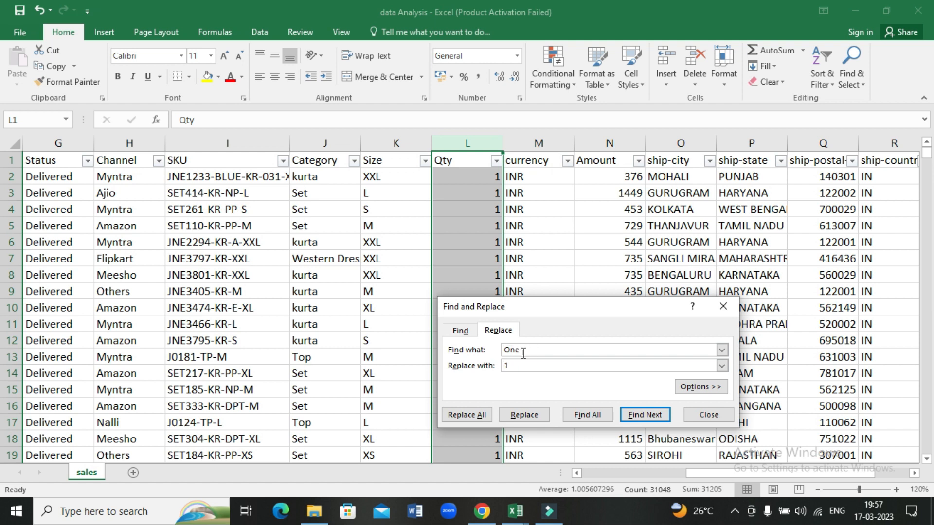
{"action": "left_click_drag", "start_coordinate": [524, 352], "coordinate": [507, 353]}
{"action": "type", "text": "Two"}
{"action": "left_click", "coordinate": [515, 366]}
{"action": "left_click", "coordinate": [460, 414]}
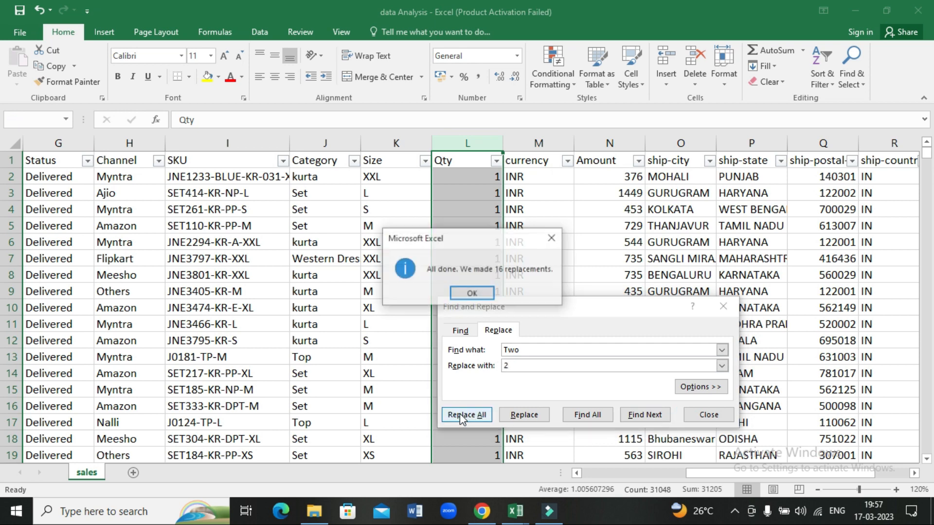
{"action": "left_click", "coordinate": [472, 294]}
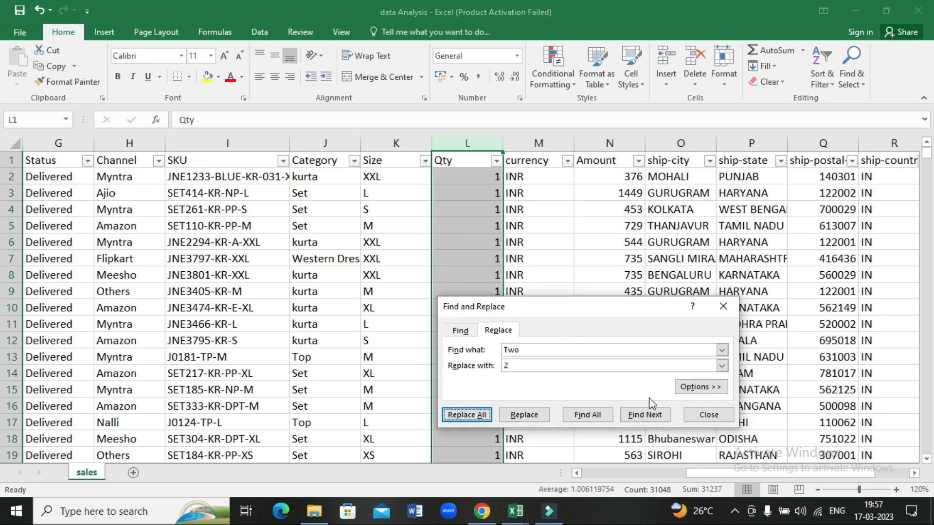
Close Find and Replace and check the Qty column's filter value list, leaving all values selected.
{"action": "left_click", "coordinate": [700, 415]}
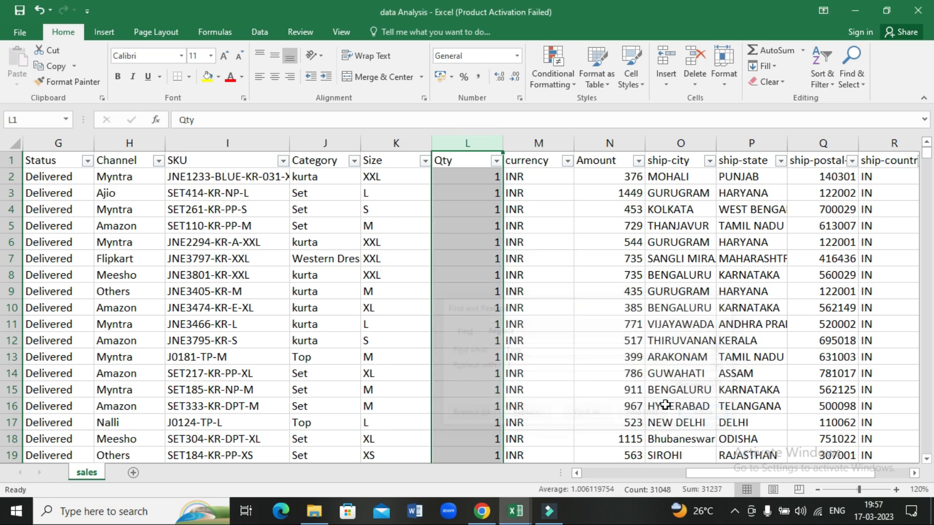
{"action": "left_click", "coordinate": [562, 260]}
{"action": "left_click", "coordinate": [497, 161]}
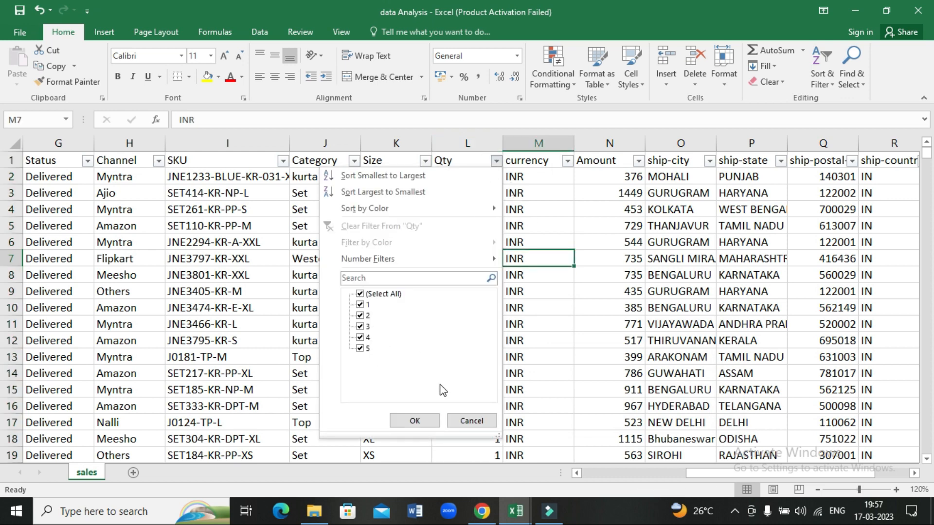
{"action": "left_click", "coordinate": [426, 422]}
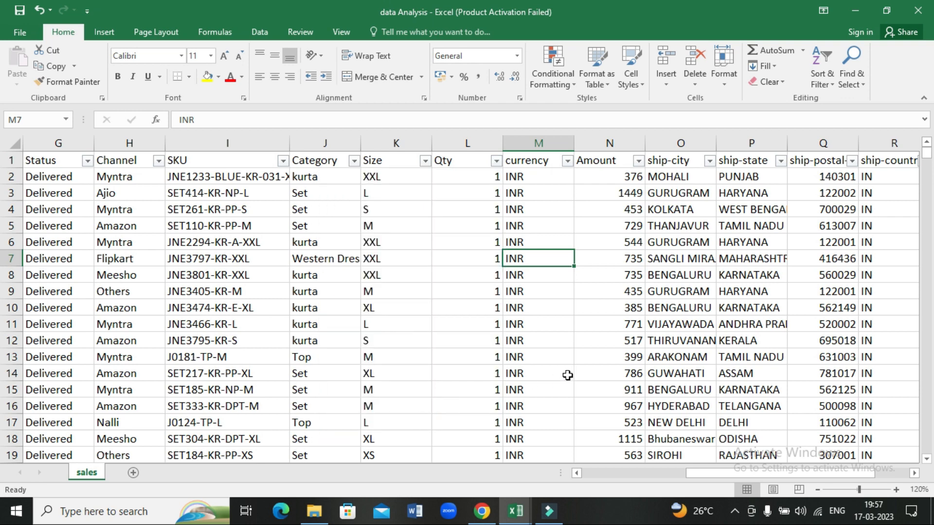
Check the filter value lists of the currency, Amount and ship-city columns for inconsistent entries, leaving all values selected.
{"action": "scroll", "coordinate": [549, 378], "scroll_direction": "right", "scroll_amount": 1}
{"action": "left_click", "coordinate": [496, 161]}
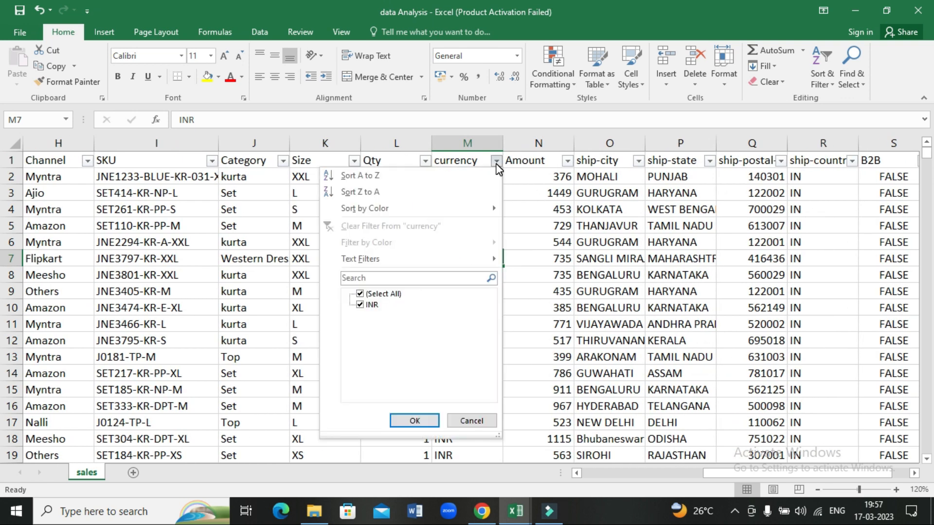
{"action": "left_click", "coordinate": [496, 161]}
{"action": "left_click", "coordinate": [568, 161]}
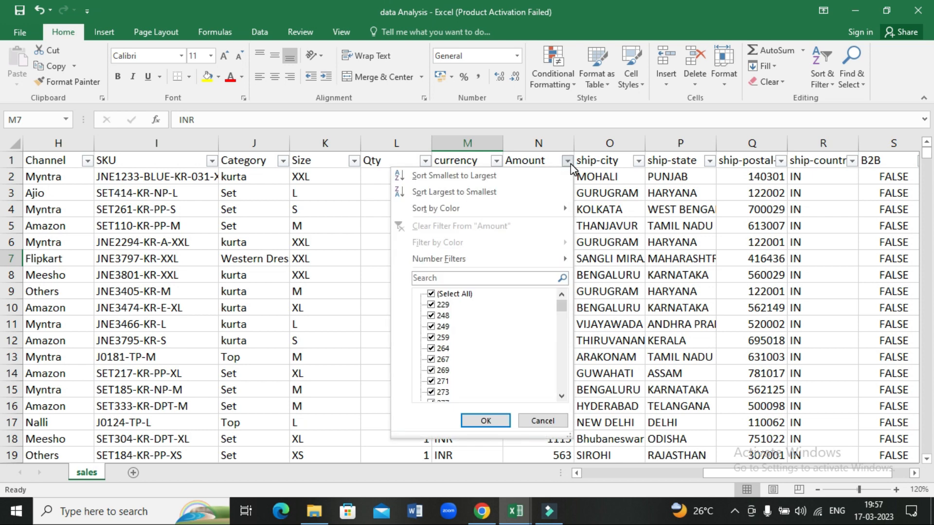
{"action": "left_click", "coordinate": [568, 161]}
{"action": "left_click", "coordinate": [631, 161]}
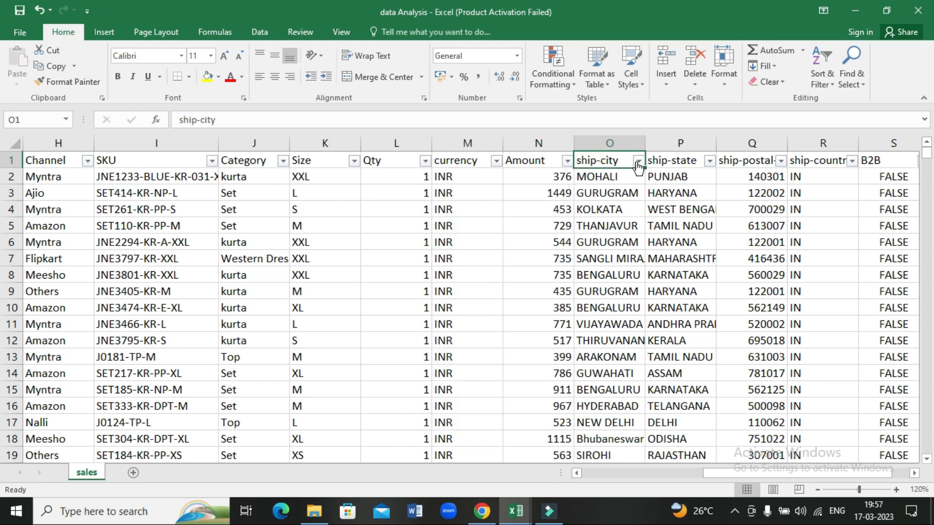
{"action": "left_click", "coordinate": [638, 161]}
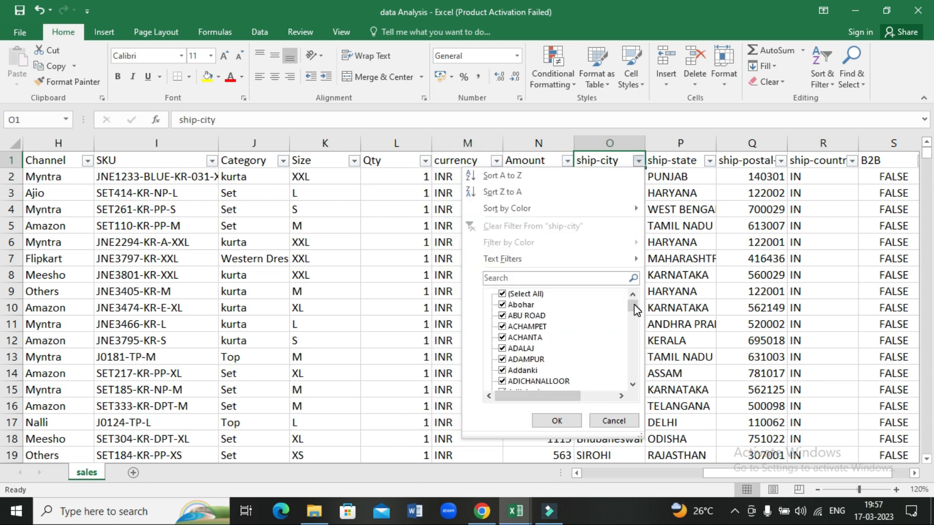
{"action": "left_click_drag", "start_coordinate": [635, 310], "coordinate": [640, 372]}
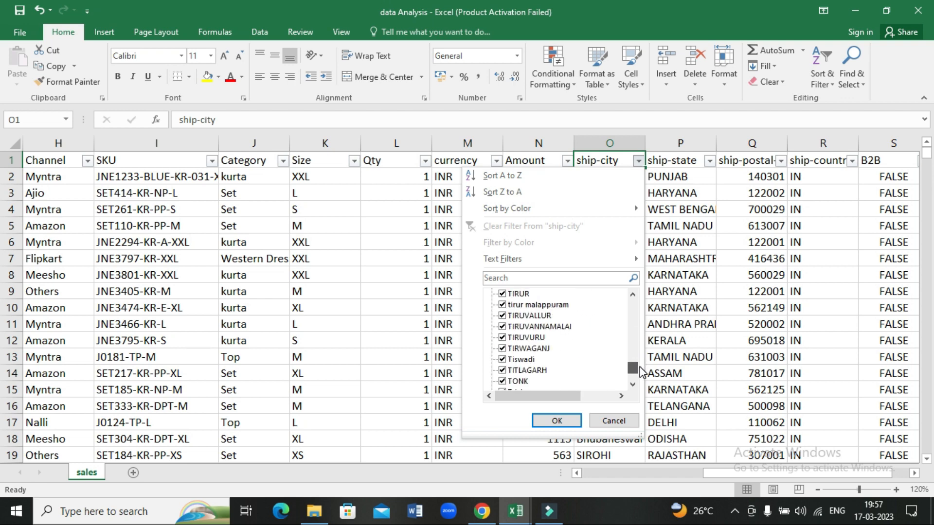
{"action": "left_click", "coordinate": [559, 421]}
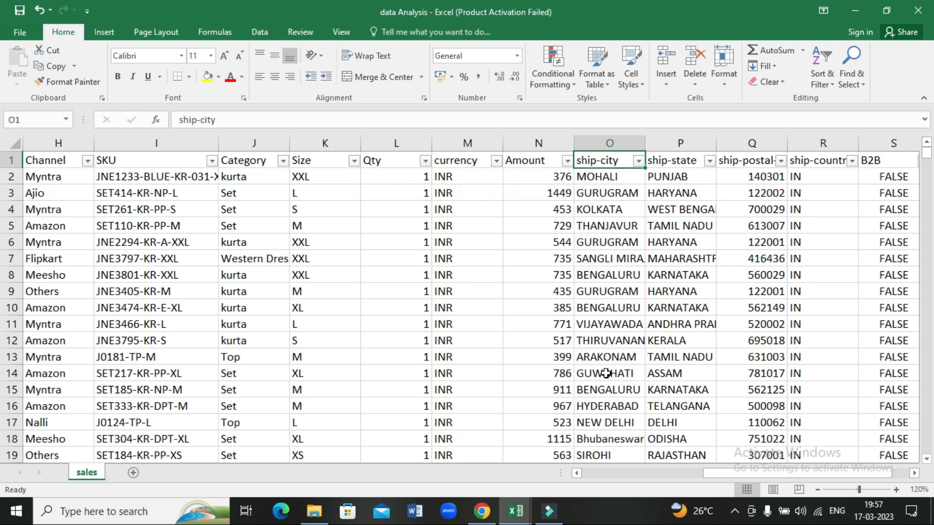
Check the filter value lists of the ship-state, ship-country and B2B columns for inconsistent entries without filtering anything.
{"action": "scroll", "coordinate": [688, 308], "scroll_direction": "right", "scroll_amount": 2}
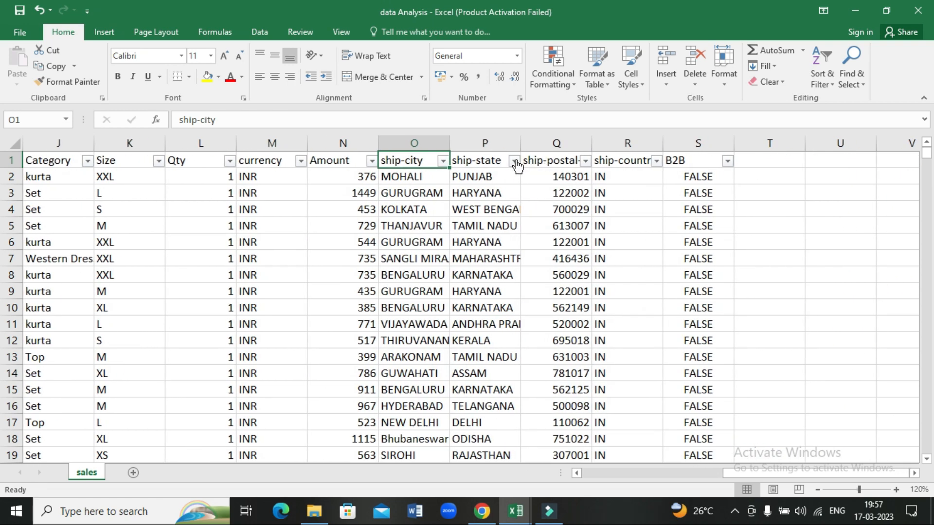
{"action": "left_click", "coordinate": [514, 162]}
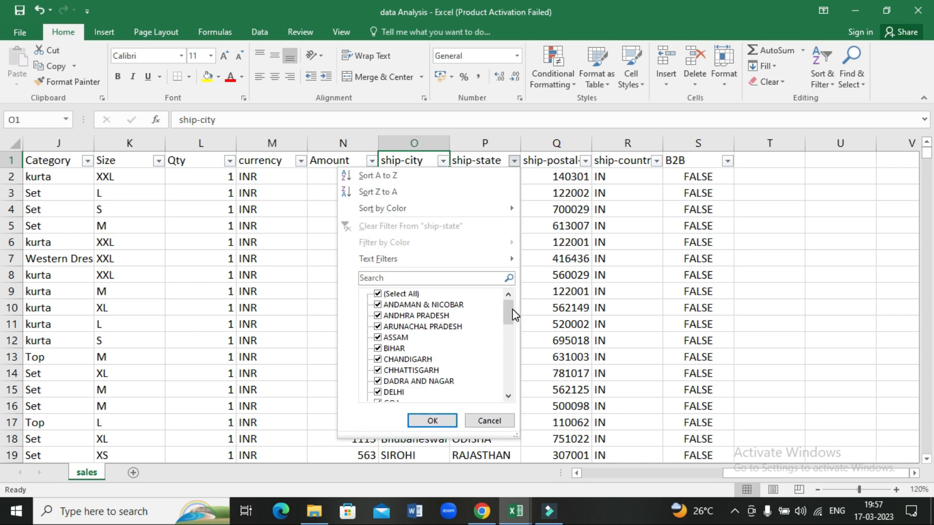
{"action": "mouse_move", "coordinate": [513, 309]}
{"action": "left_mouse_down"}
{"action": "mouse_move", "coordinate": [518, 389]}
{"action": "mouse_move", "coordinate": [519, 296]}
{"action": "left_mouse_up"}
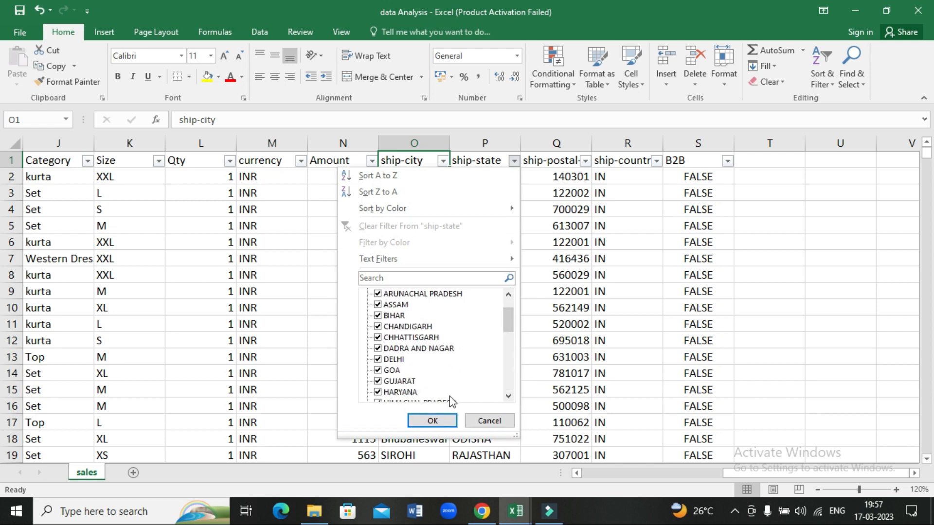
{"action": "left_click", "coordinate": [433, 421]}
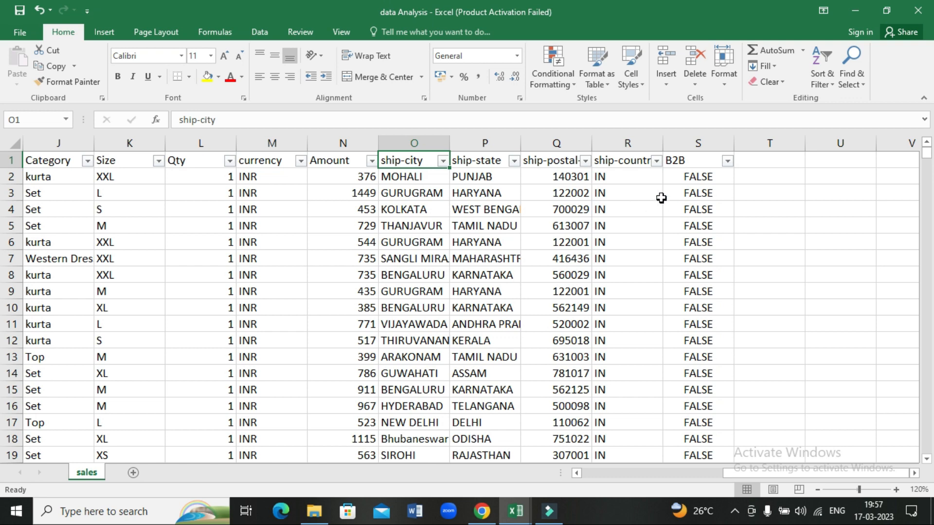
{"action": "left_click", "coordinate": [657, 161]}
{"action": "left_click", "coordinate": [657, 161]}
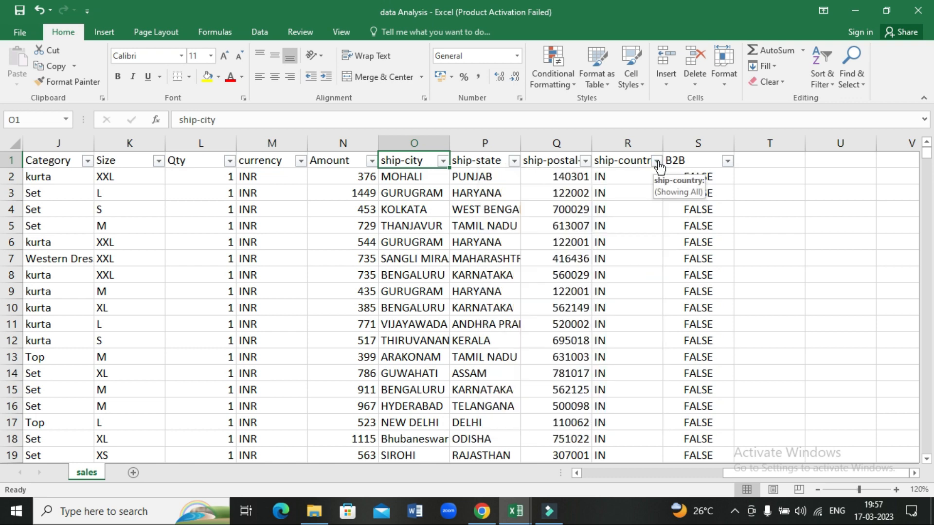
{"action": "left_click", "coordinate": [727, 161]}
{"action": "left_click", "coordinate": [728, 162]}
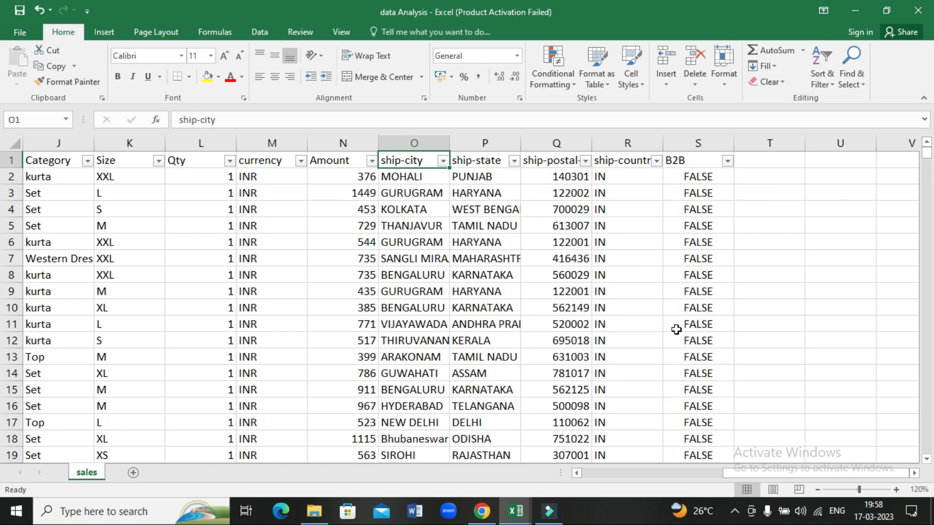
Look over the columns of the sales sheet and examine the values in the Age column.
{"action": "scroll", "coordinate": [600, 389], "scroll_direction": "left", "scroll_amount": 10}
{"action": "scroll", "coordinate": [600, 392], "scroll_direction": "left", "scroll_amount": 4}
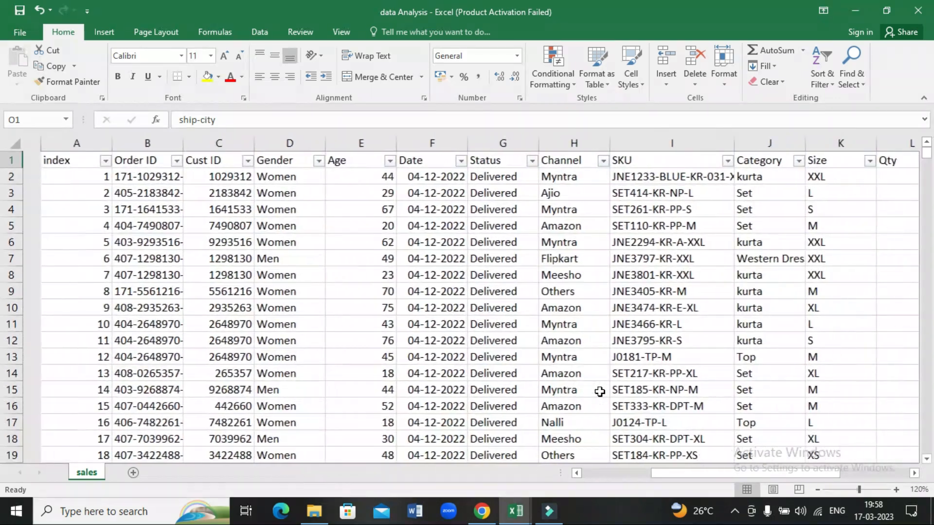
{"action": "scroll", "coordinate": [600, 391], "scroll_direction": "right", "scroll_amount": 2}
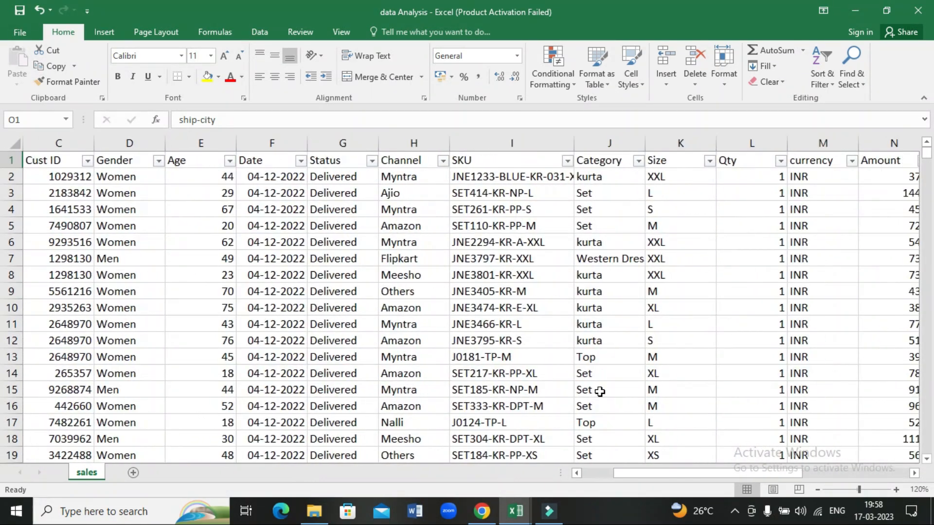
{"action": "scroll", "coordinate": [600, 392], "scroll_direction": "left", "scroll_amount": 2}
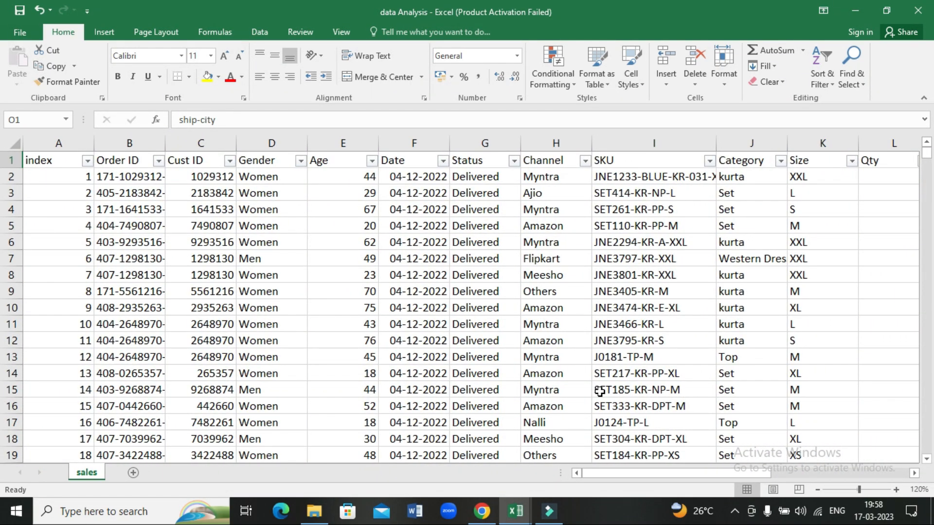
{"action": "scroll", "coordinate": [600, 392], "scroll_direction": "right", "scroll_amount": 3}
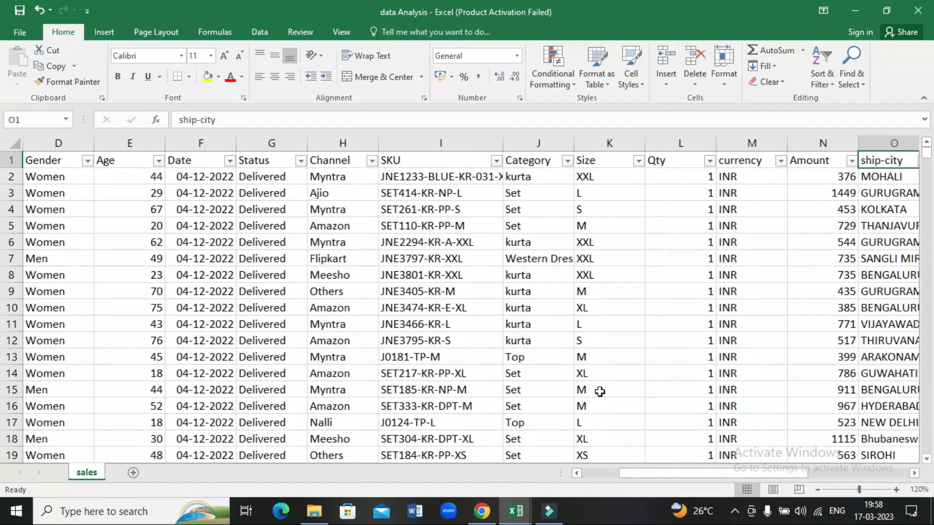
{"action": "scroll", "coordinate": [600, 392], "scroll_direction": "left", "scroll_amount": 3}
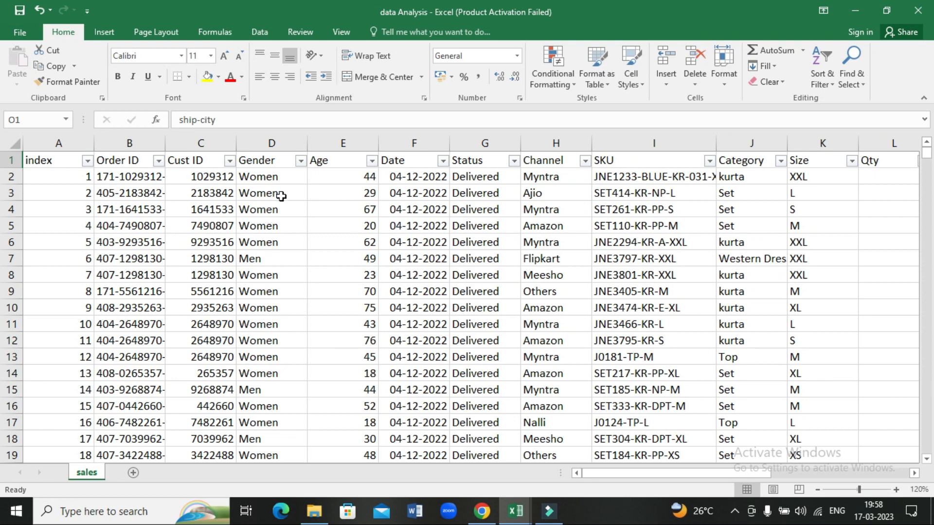
{"action": "left_click", "coordinate": [343, 144]}
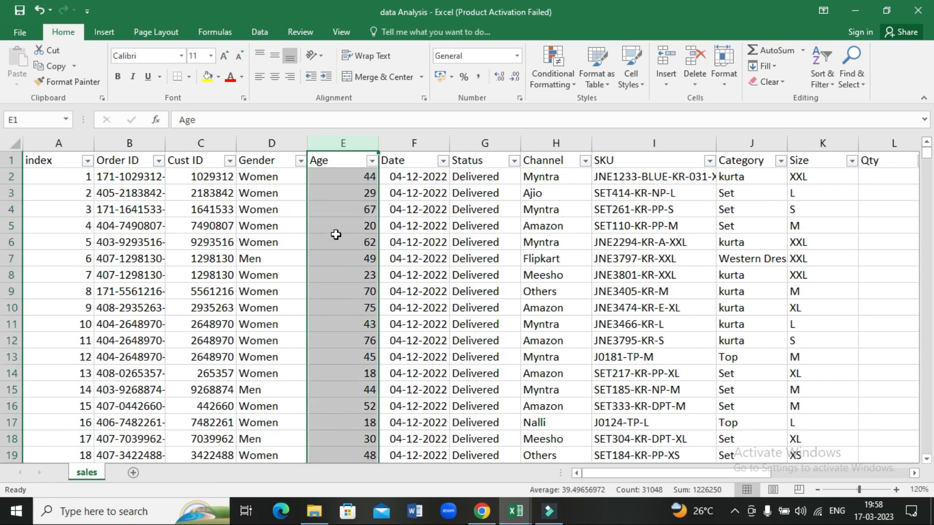
{"action": "scroll", "coordinate": [341, 203], "scroll_direction": "down", "scroll_amount": 9}
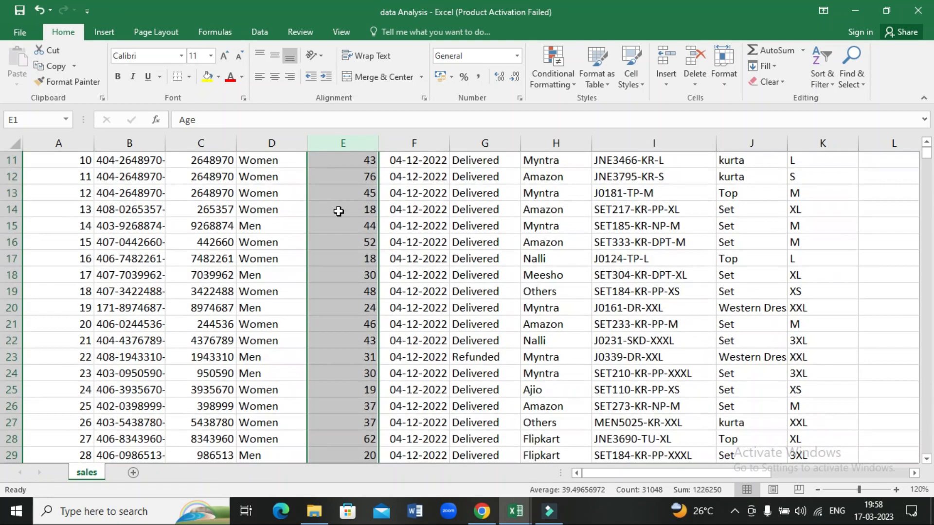
{"action": "scroll", "coordinate": [339, 211], "scroll_direction": "up", "scroll_amount": 9}
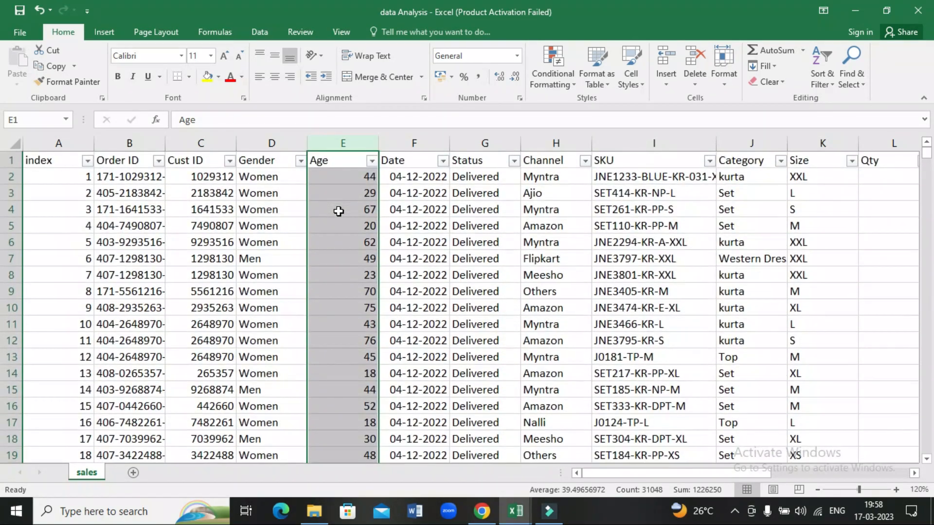
Insert a new column between Age and Date and give it the header Age Group.
{"action": "left_click", "coordinate": [414, 141]}
{"action": "right_click", "coordinate": [414, 141]}
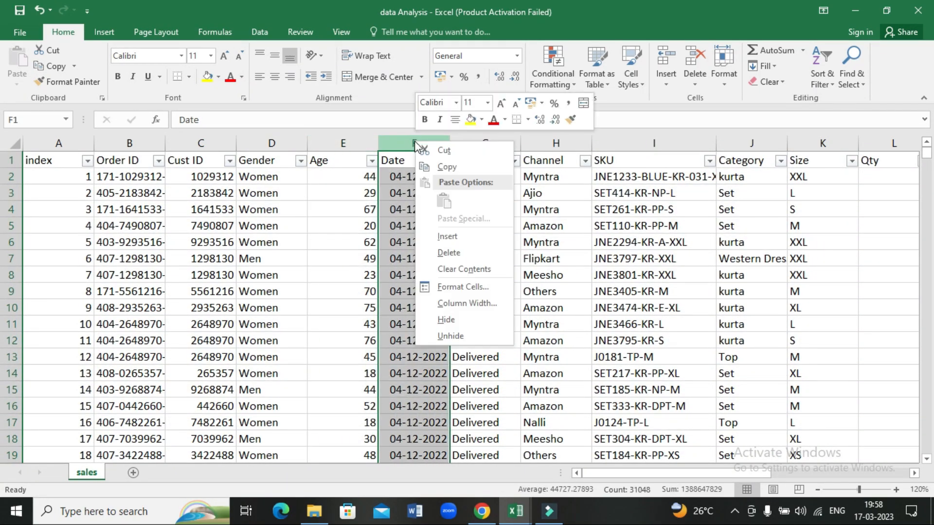
{"action": "left_click", "coordinate": [446, 237]}
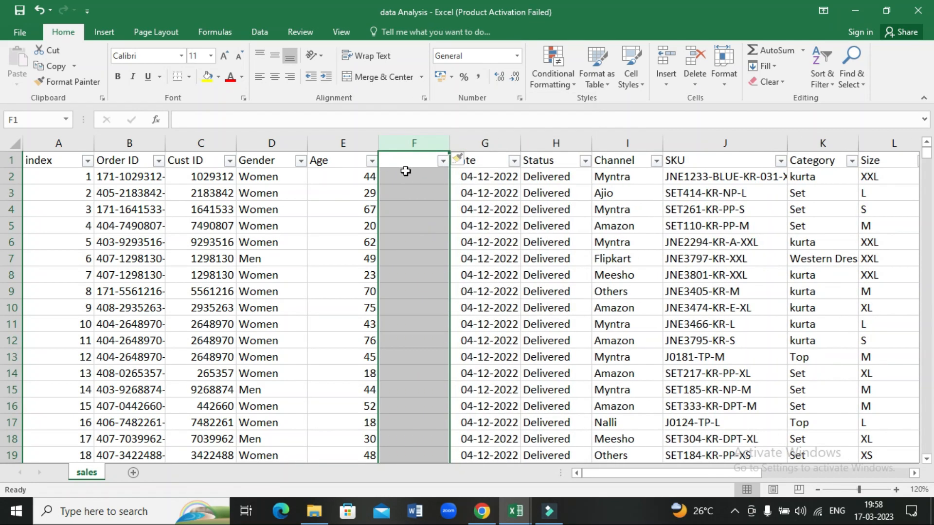
{"action": "left_click", "coordinate": [404, 160]}
{"action": "type", "text": "Age Grou"}
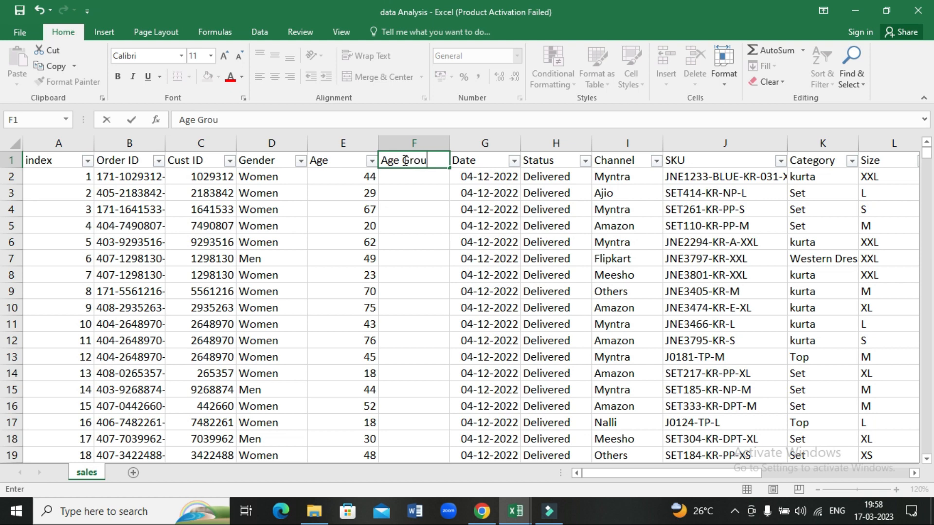
{"action": "type", "text": "p"}
{"action": "left_click", "coordinate": [409, 177]}
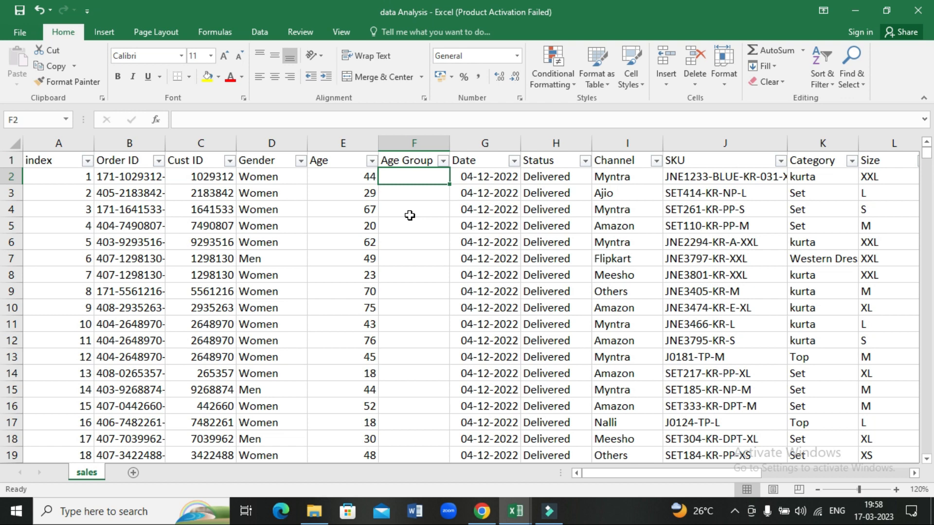
Start a nested IF formula in F2 that returns "Senior" when the age in E2 is at least 50.
{"action": "double_click", "coordinate": [396, 175]}
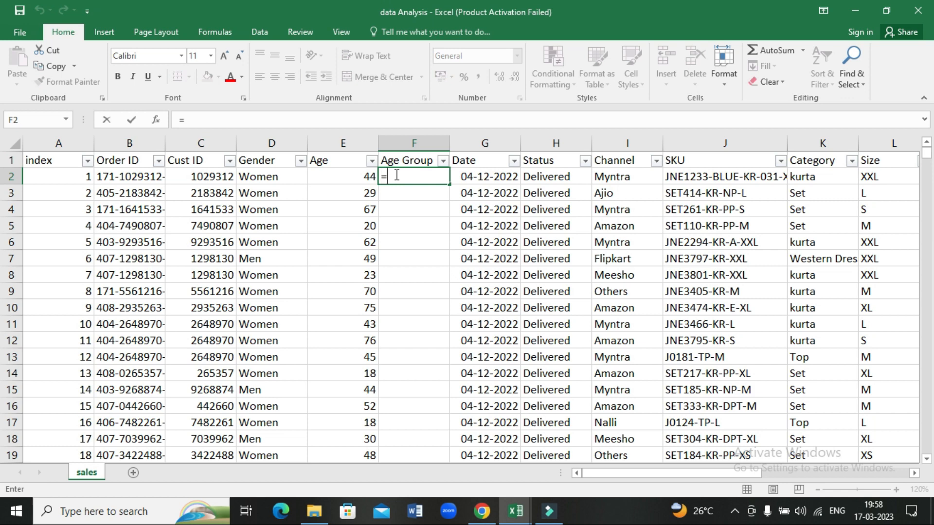
{"action": "type", "text": "=if"}
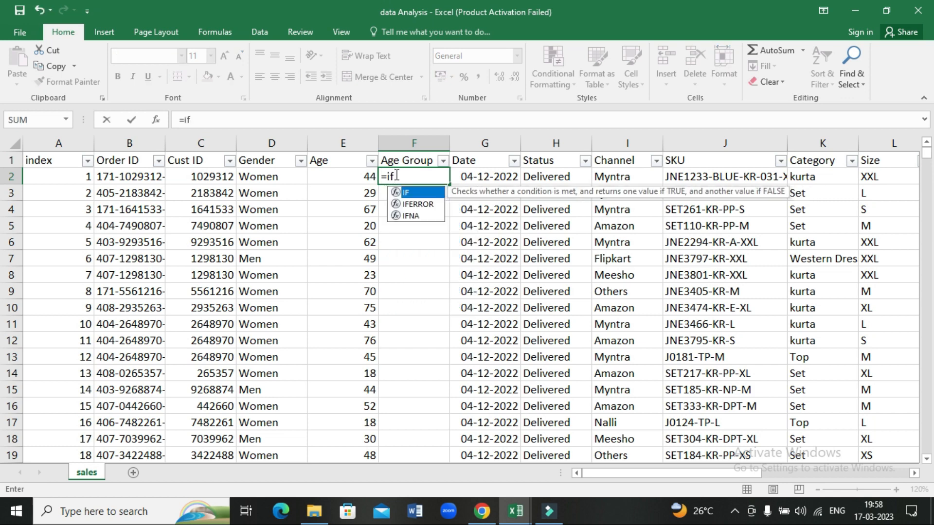
{"action": "type", "text": "("}
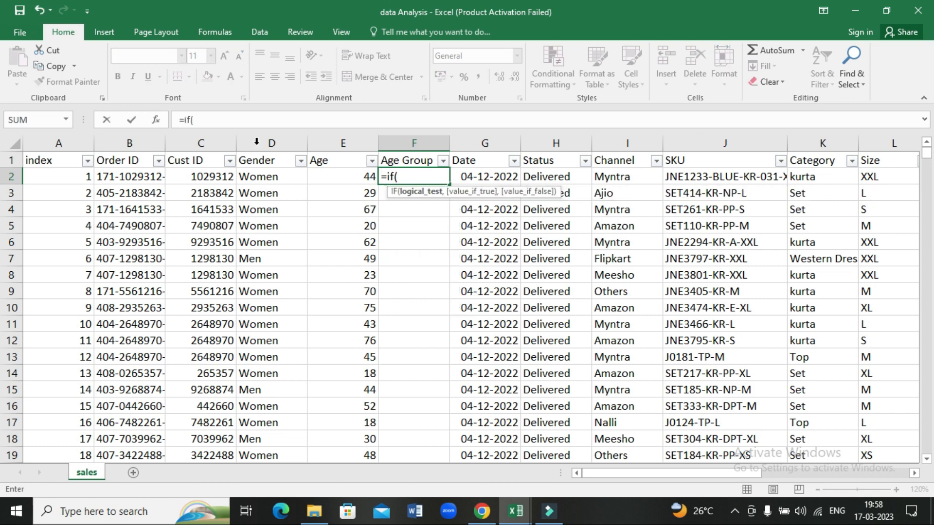
{"action": "left_click", "coordinate": [335, 177]}
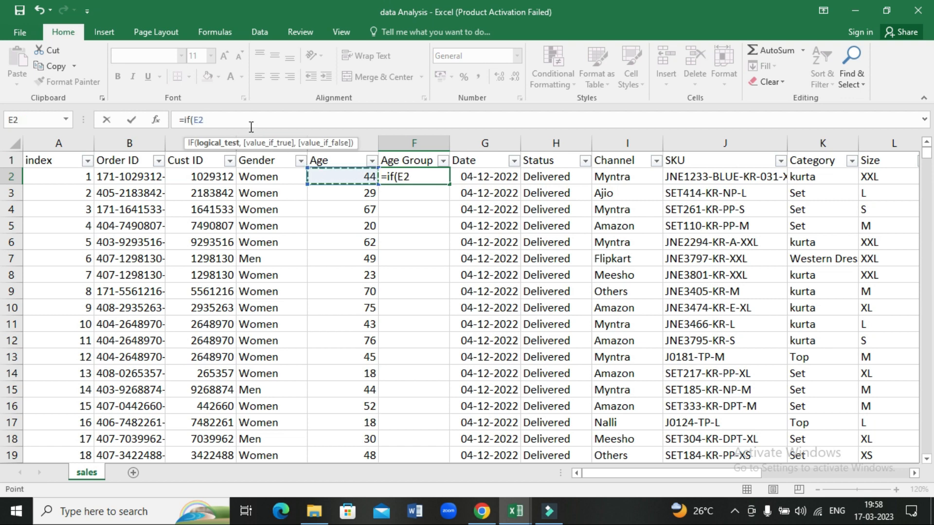
{"action": "type", "text": ">=50"}
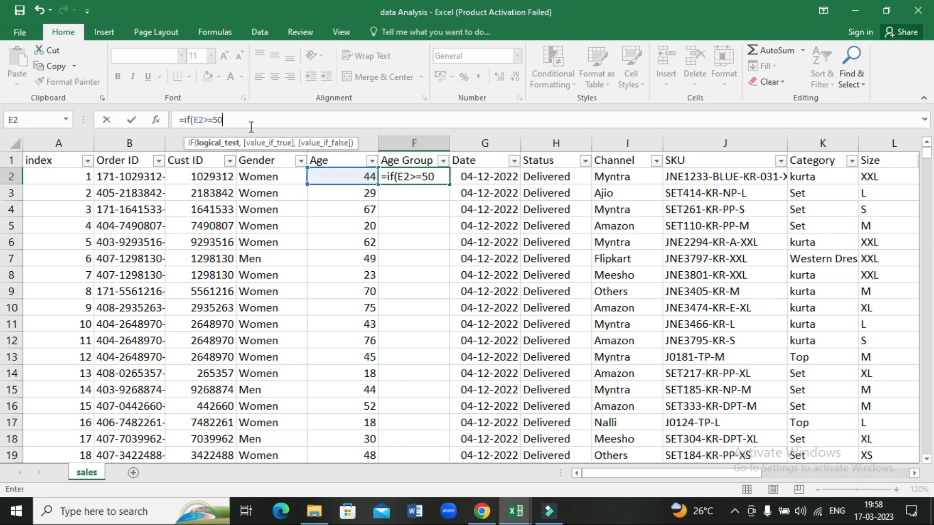
{"action": "type", "text": ","}
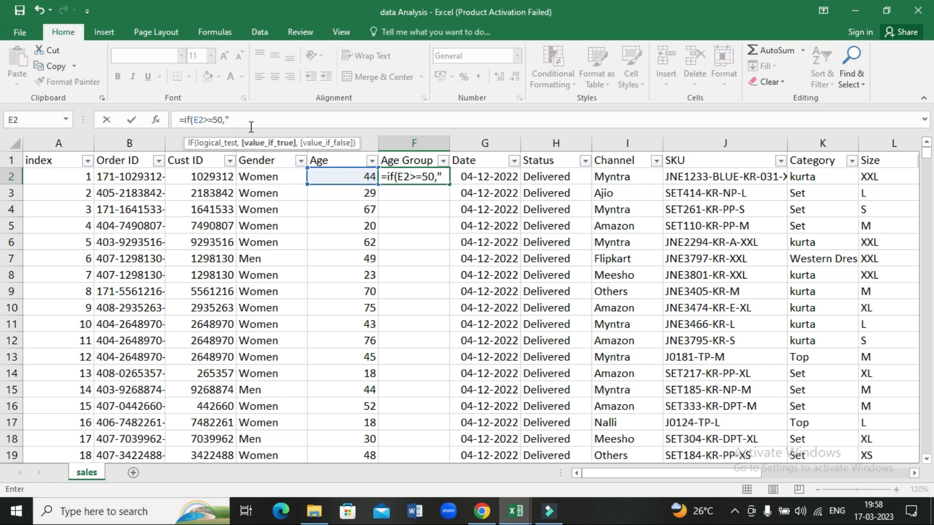
{"action": "type", "text": "\"Senio"}
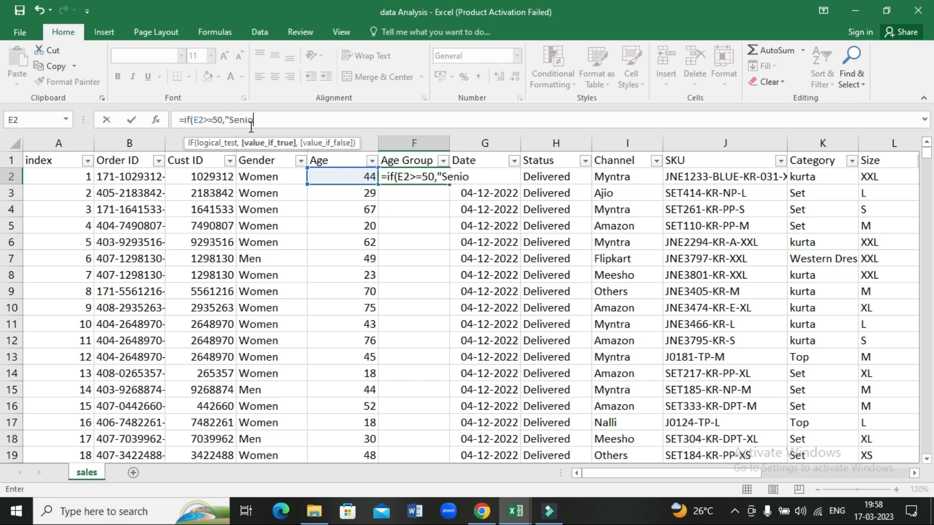
{"action": "type", "text": "r\",if"}
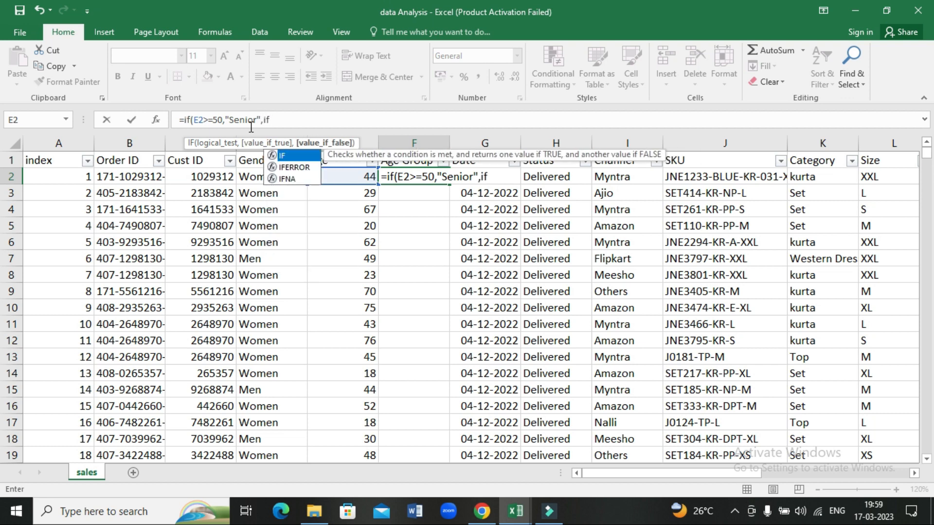
Complete the F2 formula with an inner IF returning "Adult" when E2 is at least 30 and "Teen" otherwise.
{"action": "type", "text": "("}
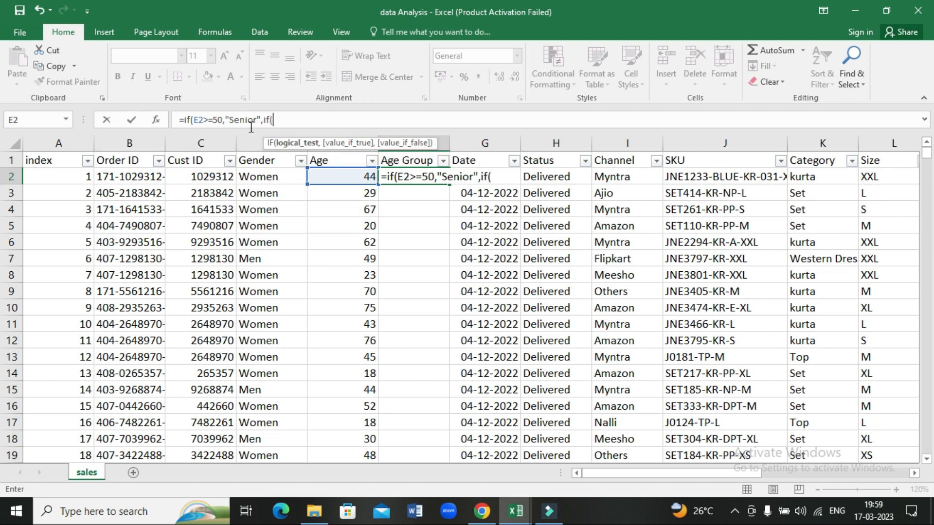
{"action": "left_click", "coordinate": [344, 178]}
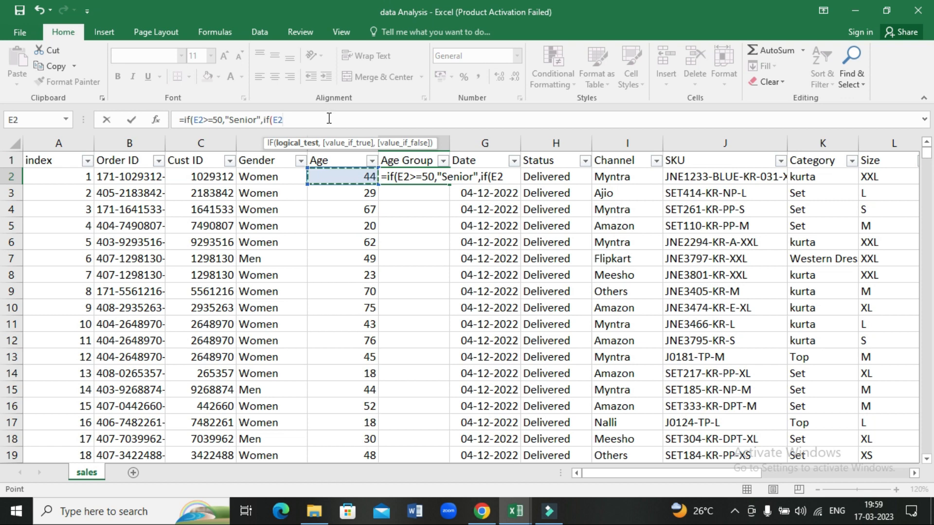
{"action": "type", "text": ">=30"}
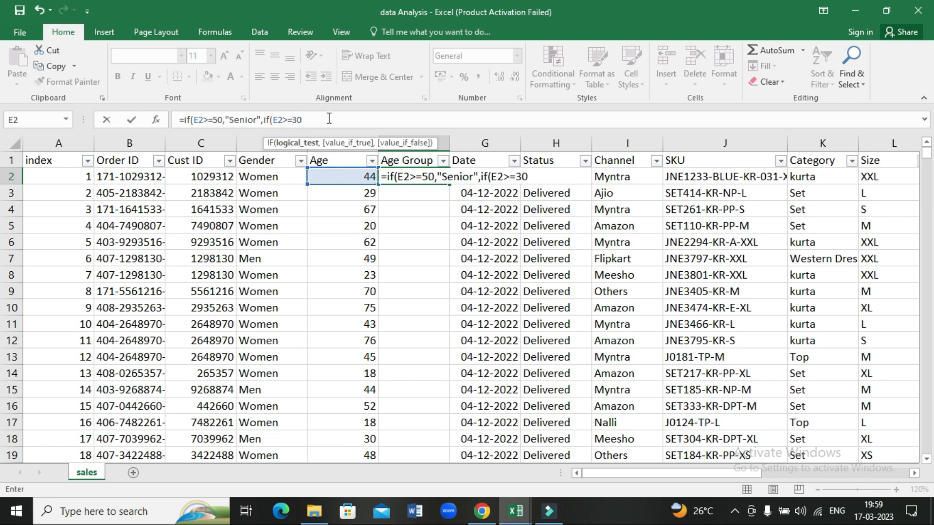
{"action": "type", "text": ",\"Adult"}
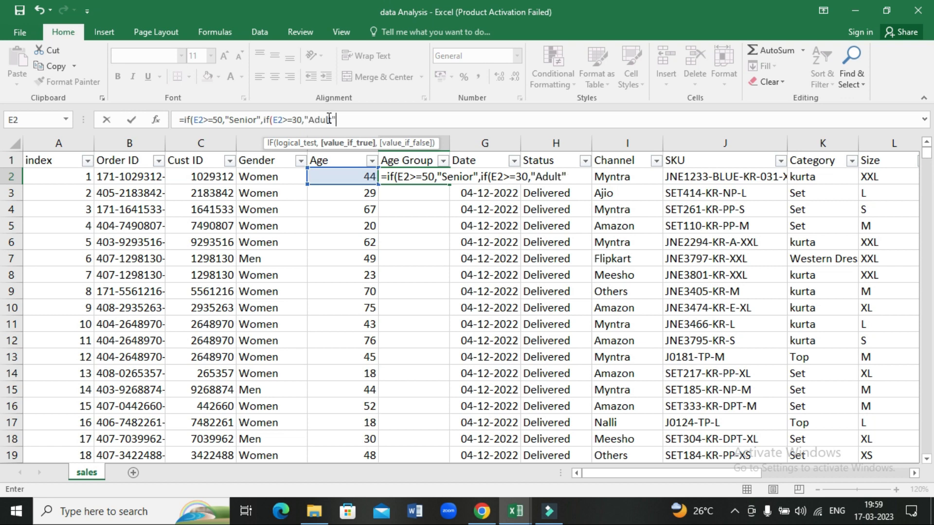
{"action": "type", "text": "\","}
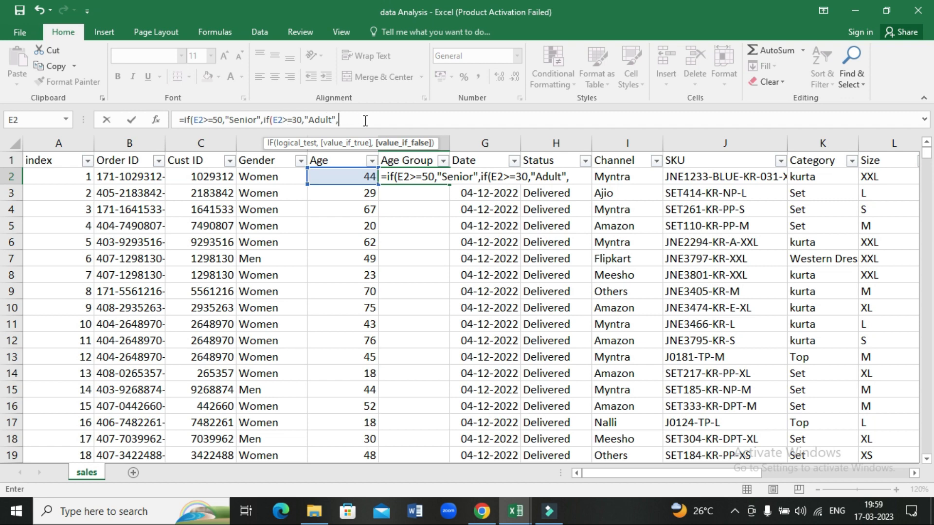
{"action": "type", "text": "T"}
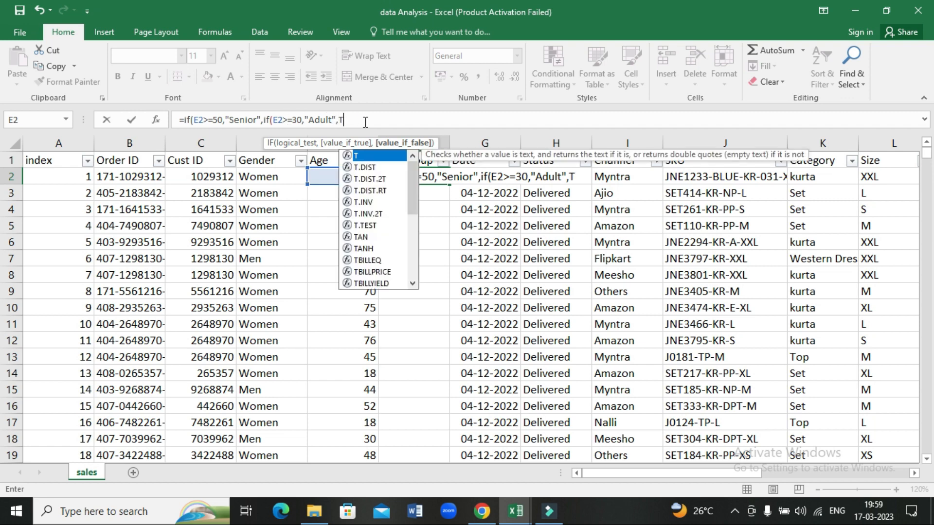
{"action": "key", "text": "BackSpace"}
{"action": "type", "text": "\"T"}
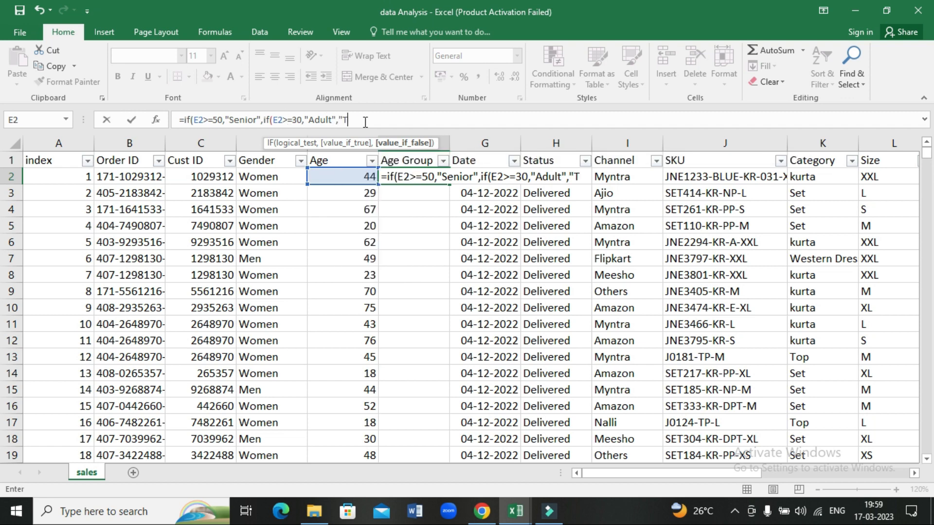
{"action": "type", "text": "een\"))"}
{"action": "key", "text": "Return"}
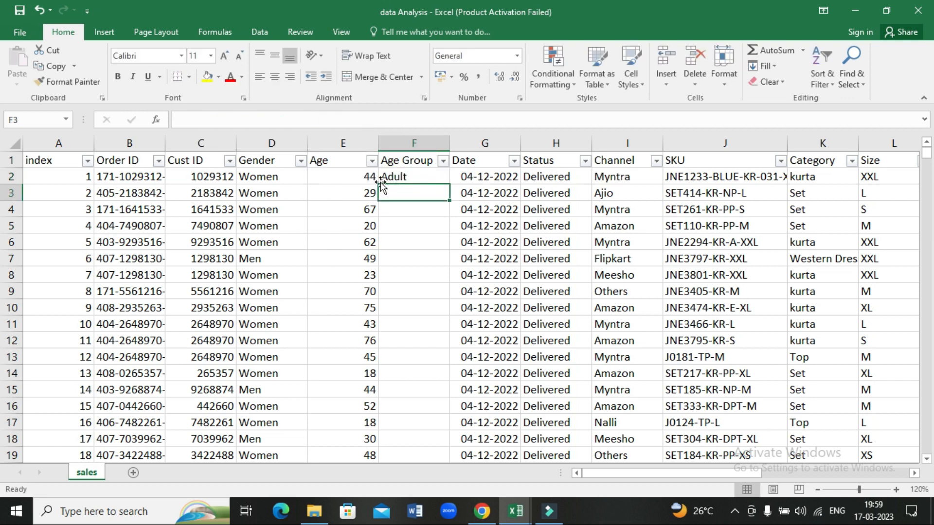
Fill the F2 formula down the whole Age Group column and inspect the copied formula in F4.
{"action": "left_click", "coordinate": [405, 178]}
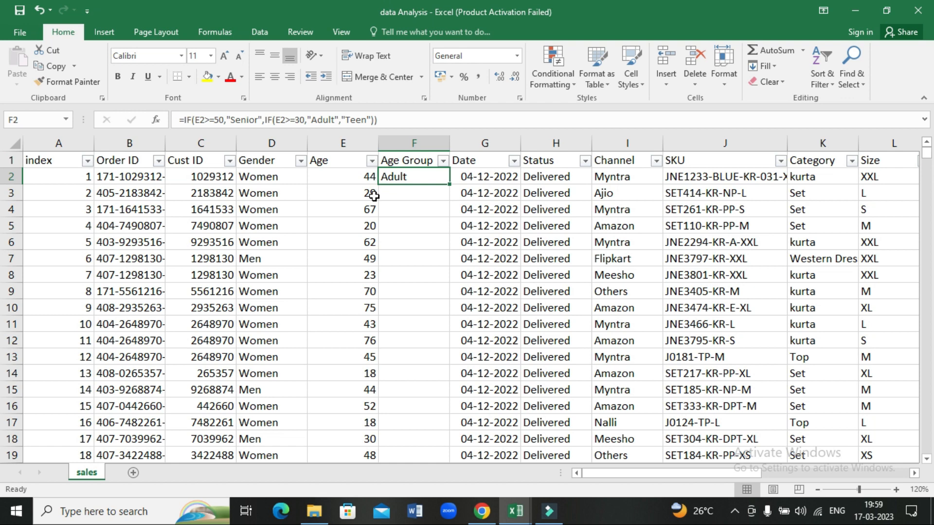
{"action": "double_click", "coordinate": [450, 184]}
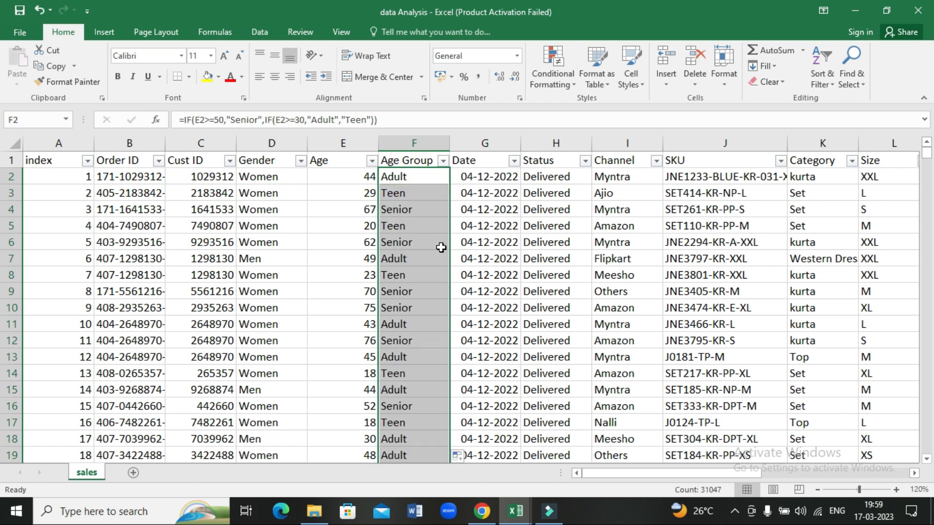
{"action": "scroll", "coordinate": [438, 273], "scroll_direction": "down", "scroll_amount": 1}
{"action": "scroll", "coordinate": [439, 273], "scroll_direction": "up", "scroll_amount": 1}
{"action": "left_click", "coordinate": [432, 215]}
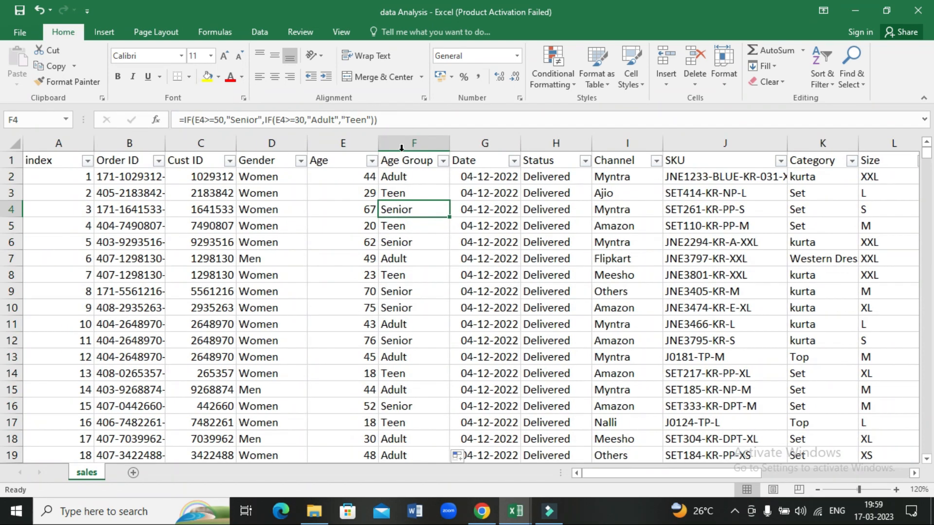
{"action": "left_click", "coordinate": [400, 120]}
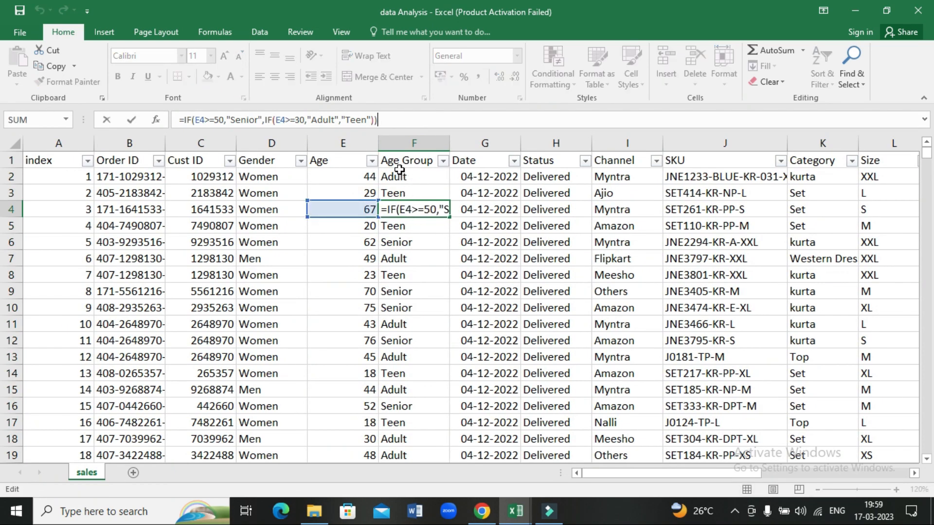
{"action": "left_click", "coordinate": [421, 164]}
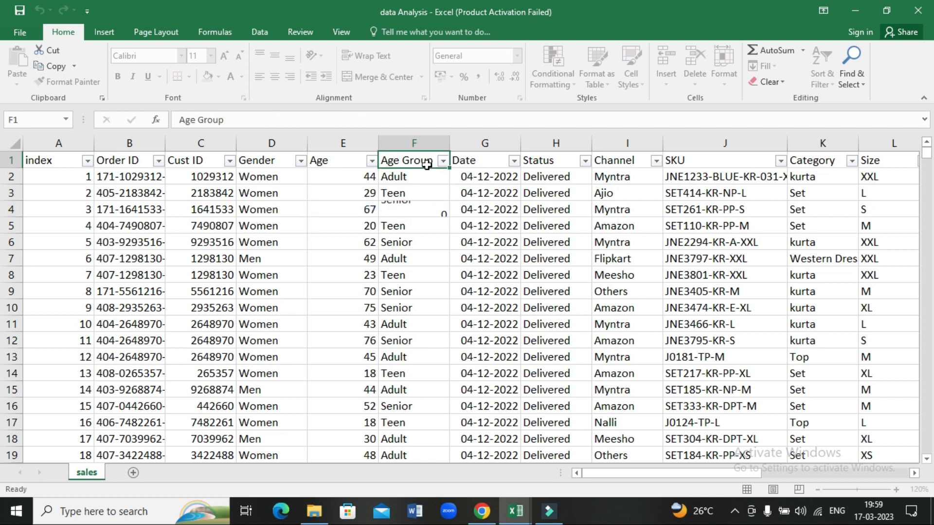
Insert a new column between Date and Status and give it the header Month.
{"action": "scroll", "coordinate": [419, 167], "scroll_direction": "right", "scroll_amount": 3}
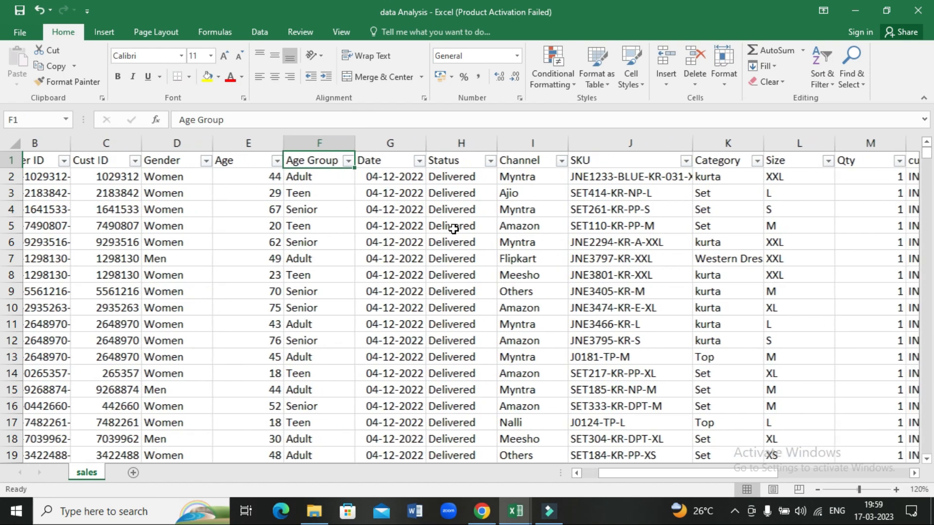
{"action": "left_click", "coordinate": [418, 167]}
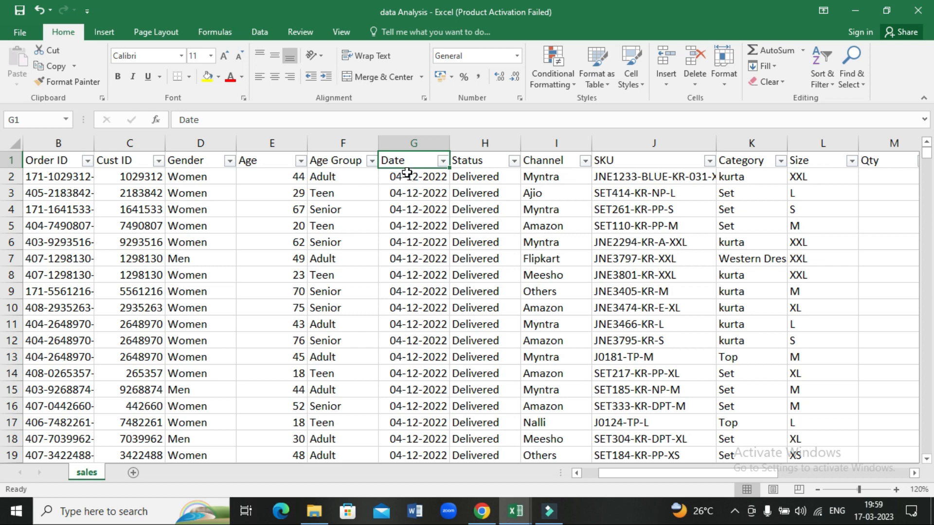
{"action": "scroll", "coordinate": [286, 247], "scroll_direction": "left", "scroll_amount": 2}
{"action": "scroll", "coordinate": [286, 247], "scroll_direction": "right", "scroll_amount": 4}
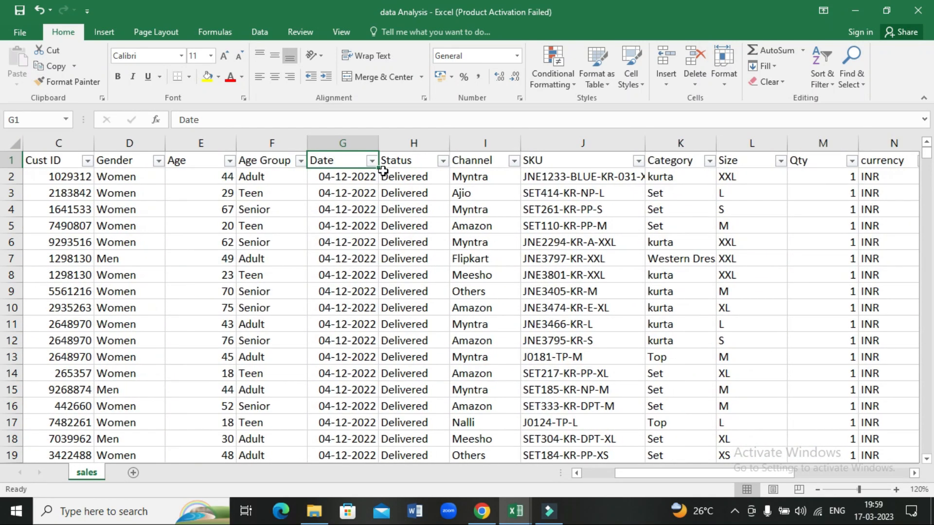
{"action": "left_click", "coordinate": [419, 157]}
{"action": "left_click", "coordinate": [416, 142]}
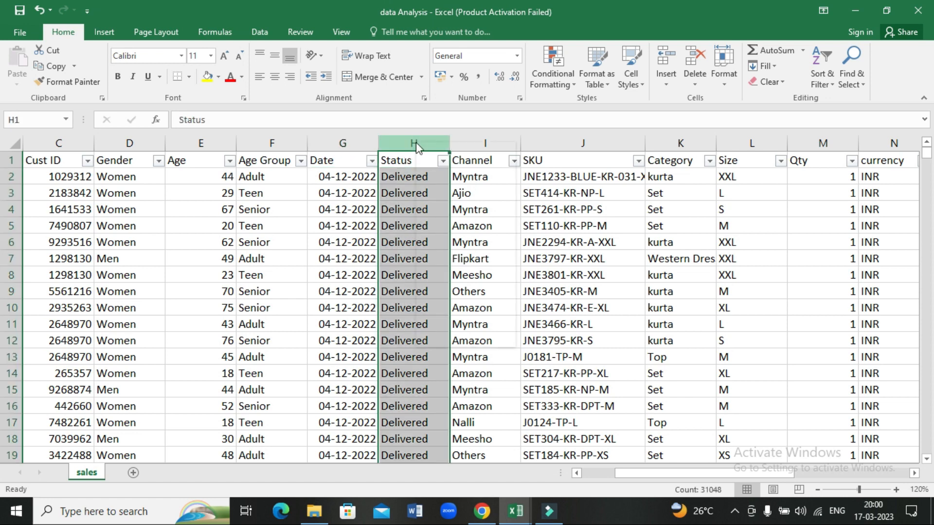
{"action": "right_click", "coordinate": [416, 142]}
{"action": "left_click", "coordinate": [440, 240]}
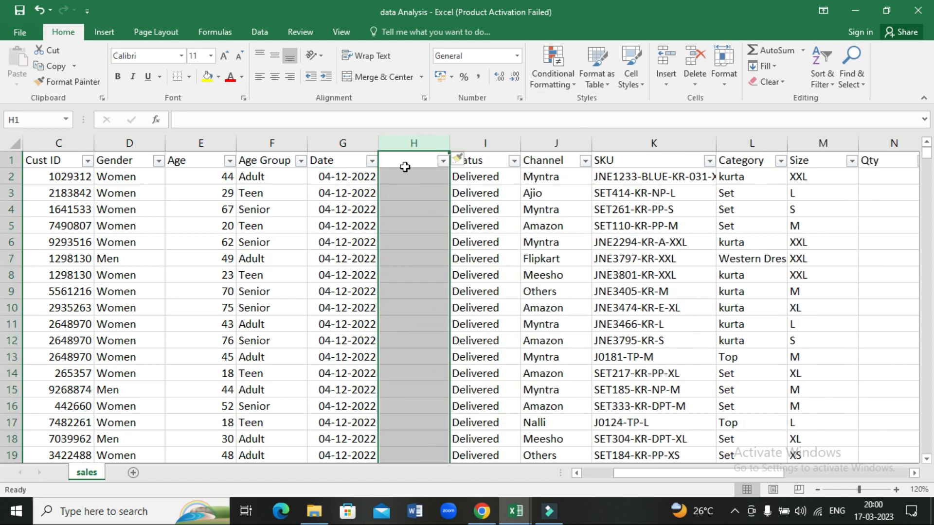
{"action": "left_click", "coordinate": [400, 162]}
{"action": "type", "text": "onth"}
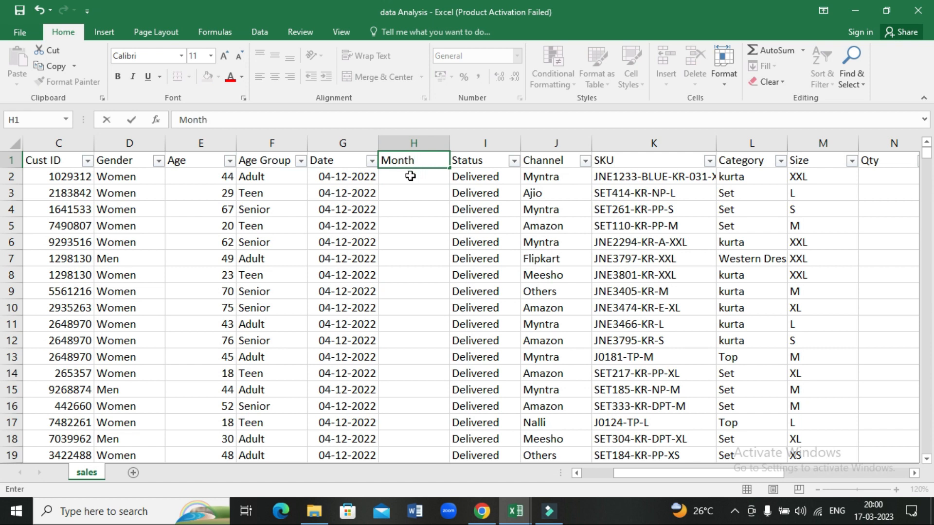
{"action": "left_click", "coordinate": [410, 176]}
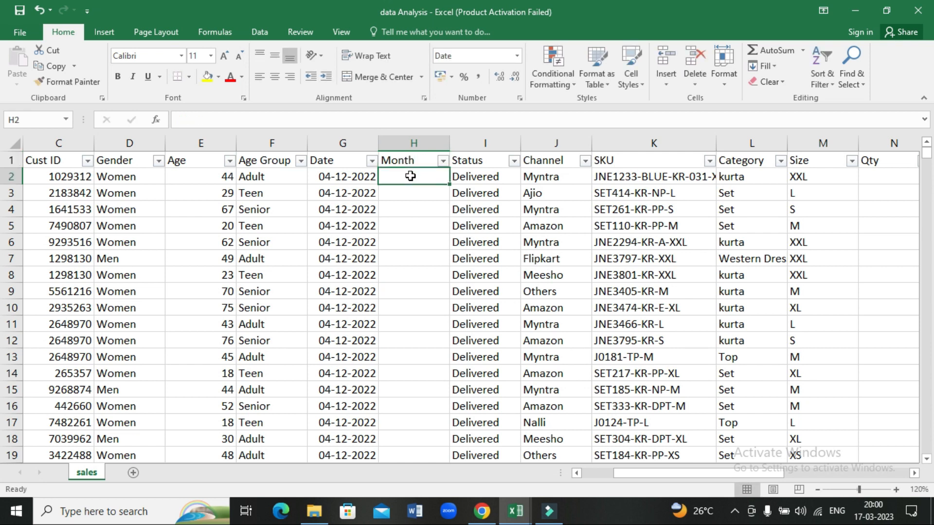
Enter the formula =TEXT(G2,"mmm") in H2 to return the abbreviated month of the order date.
{"action": "type", "text": "=T"}
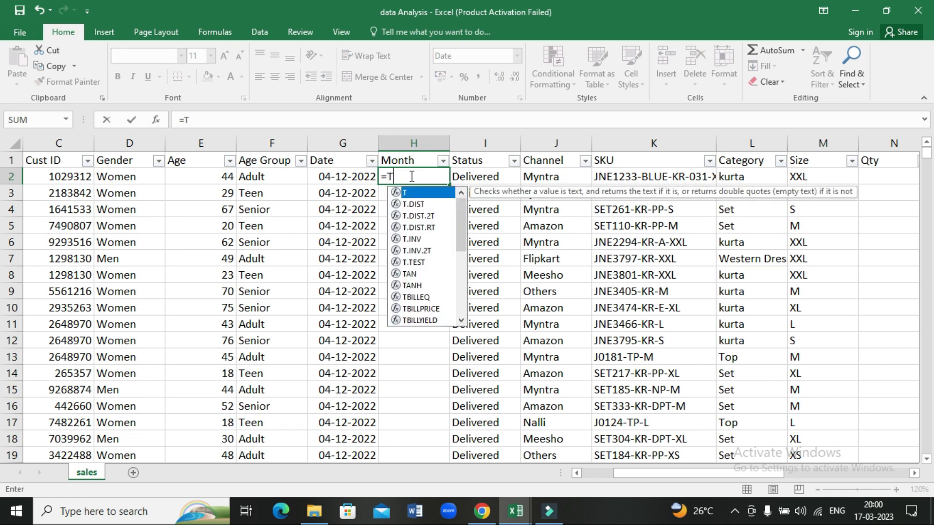
{"action": "type", "text": "ex"}
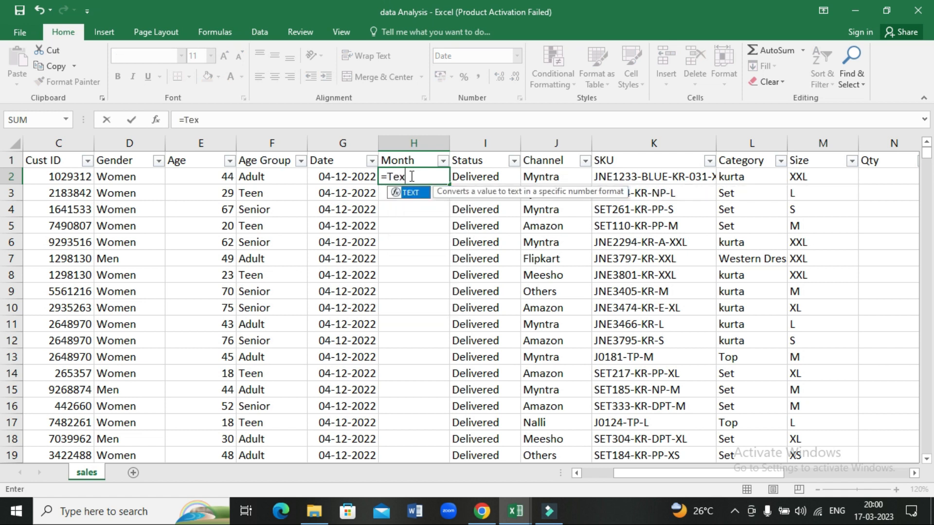
{"action": "key", "text": "ctrl+Return"}
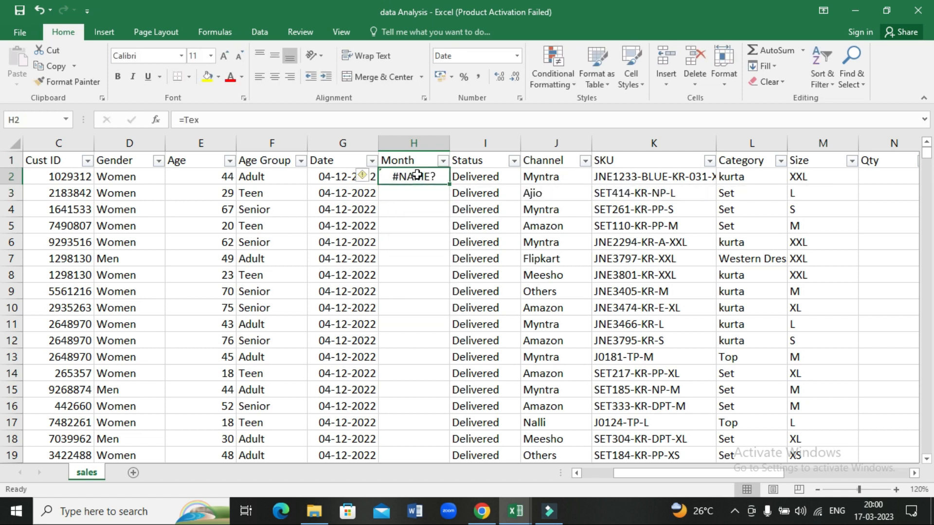
{"action": "left_click", "coordinate": [219, 118]}
{"action": "type", "text": "t"}
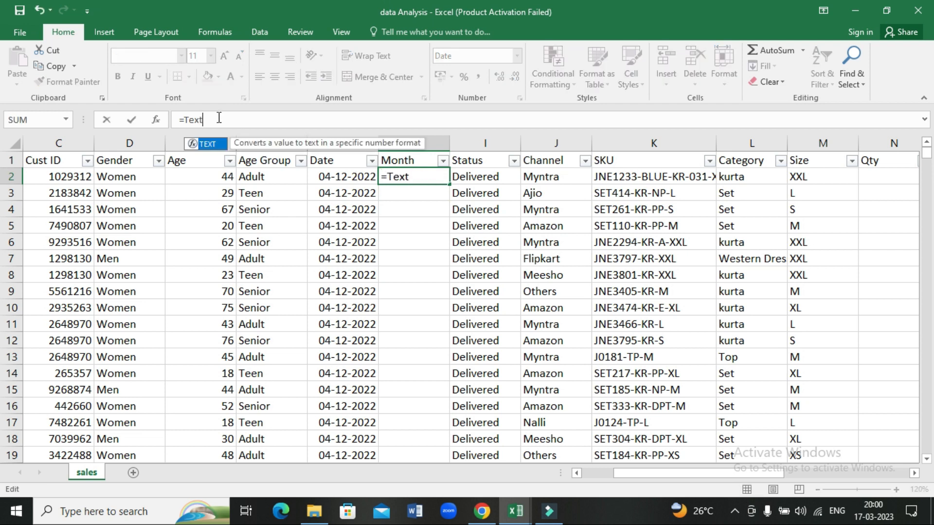
{"action": "type", "text": "("}
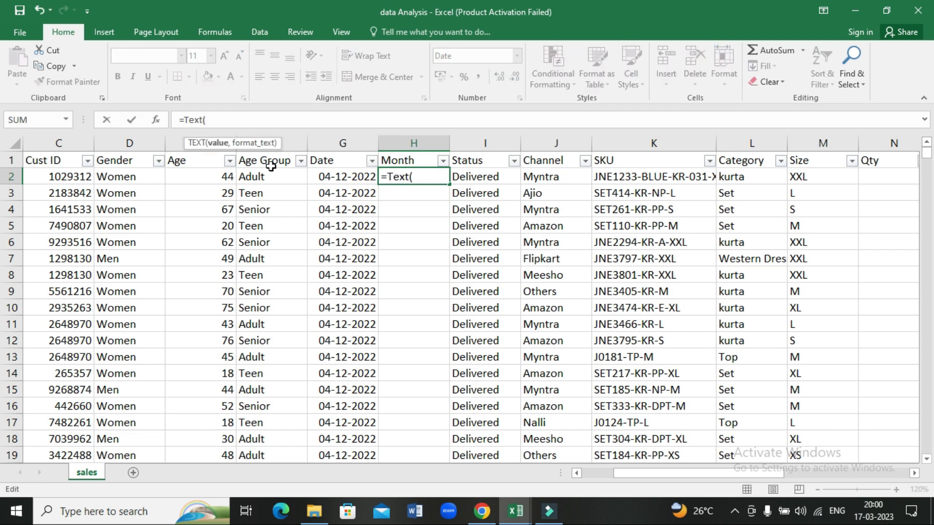
{"action": "left_click", "coordinate": [337, 178]}
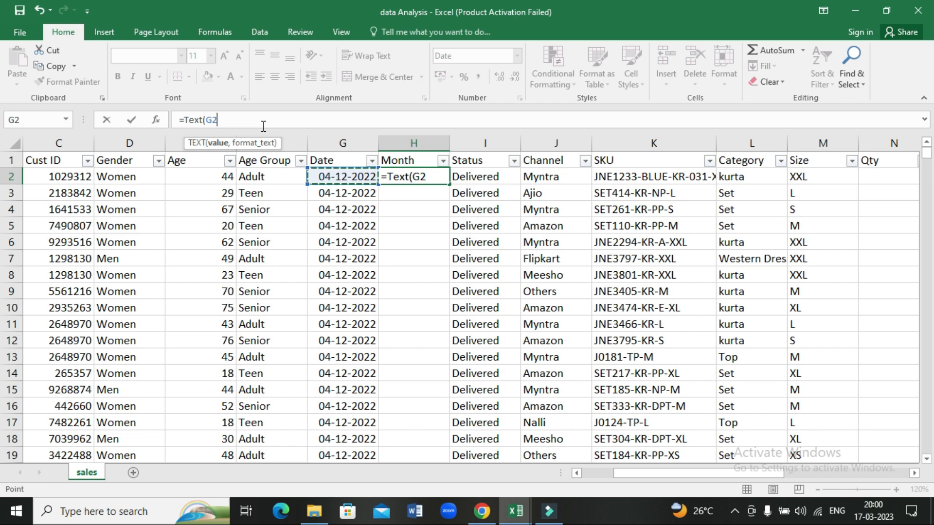
{"action": "type", "text": ","}
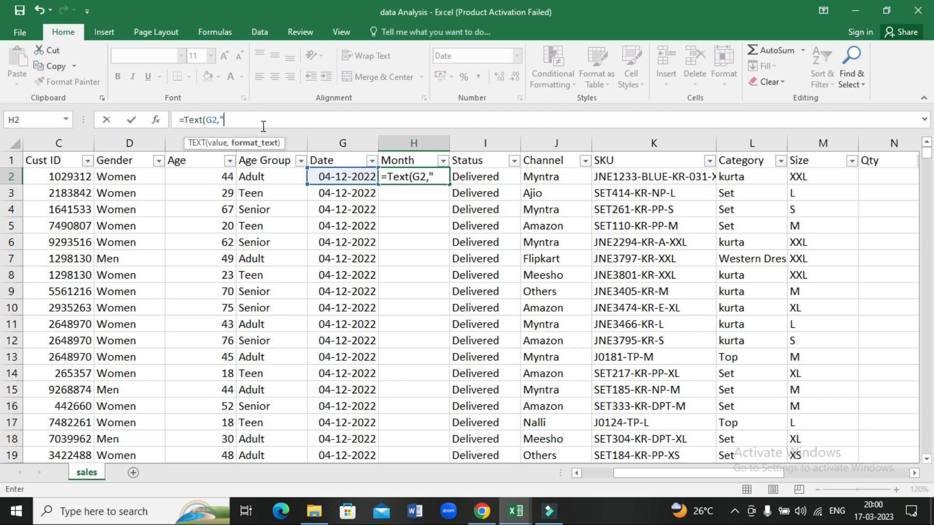
{"action": "type", "text": "\"mmm"}
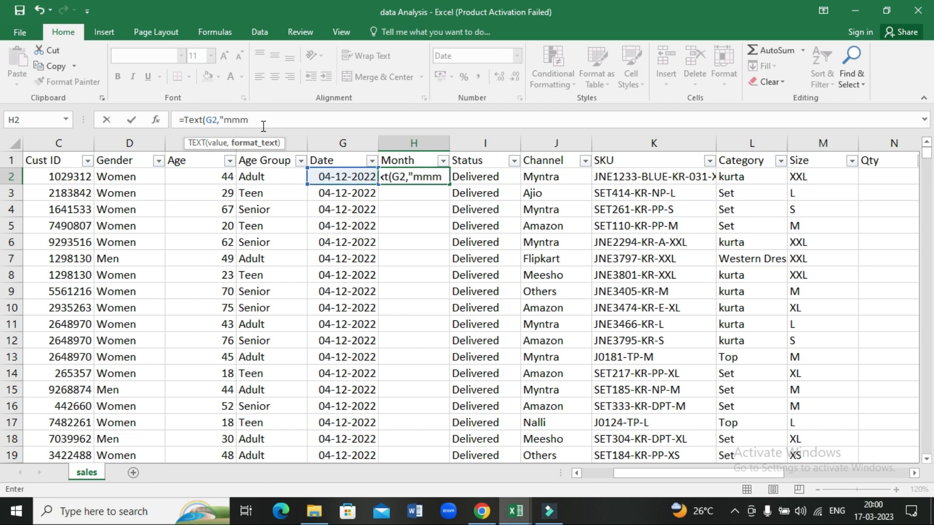
{"action": "type", "text": "\")"}
{"action": "key", "text": "Return"}
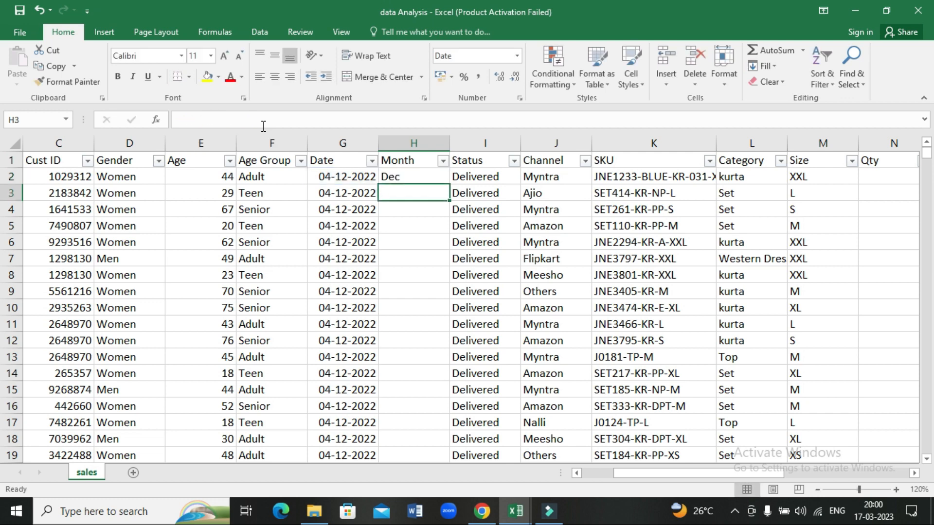
Try the full month name format "mmmm" in the H2 formula, and restore it to "mmm".
{"action": "left_click", "coordinate": [409, 178]}
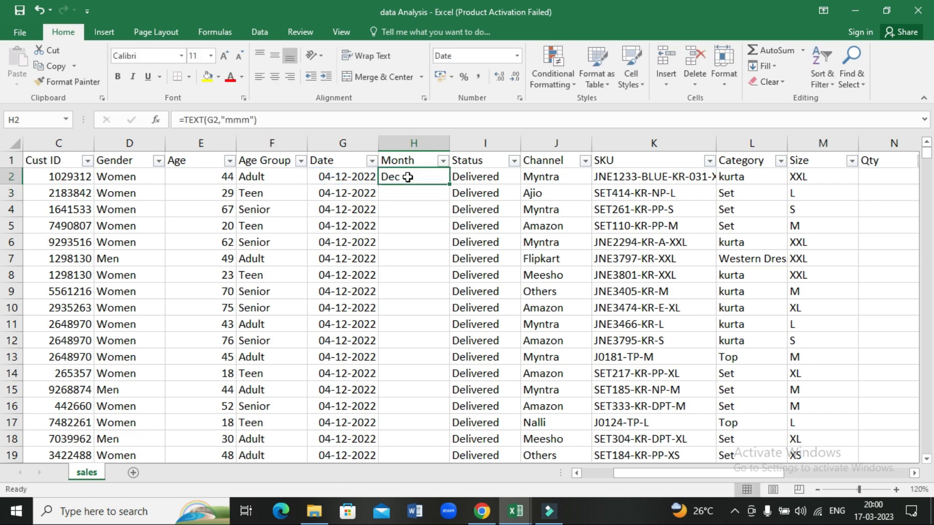
{"action": "left_click", "coordinate": [251, 121]}
{"action": "type", "text": "m"}
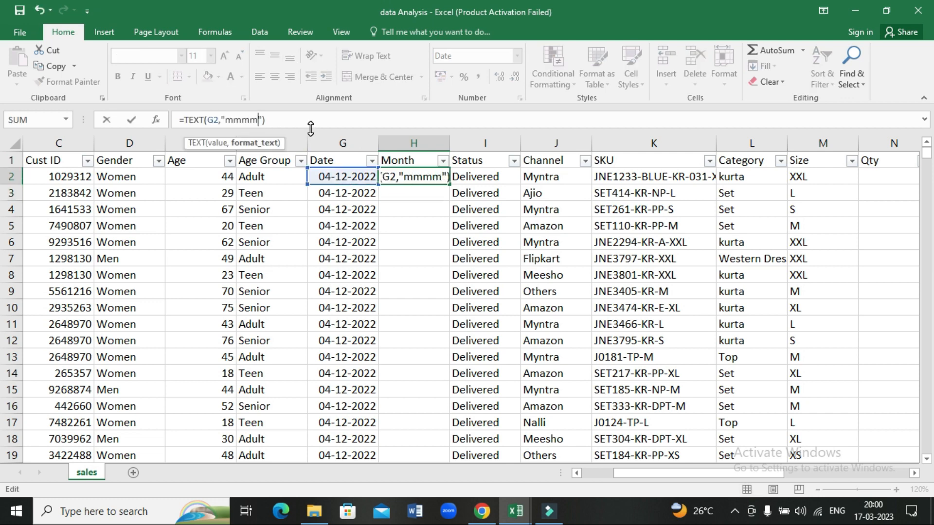
{"action": "key", "text": "Return"}
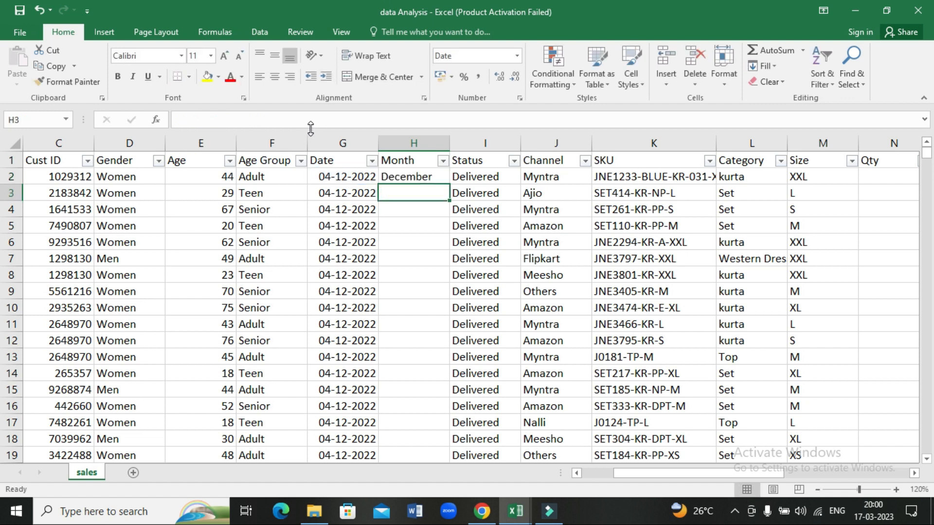
{"action": "left_click", "coordinate": [414, 179]}
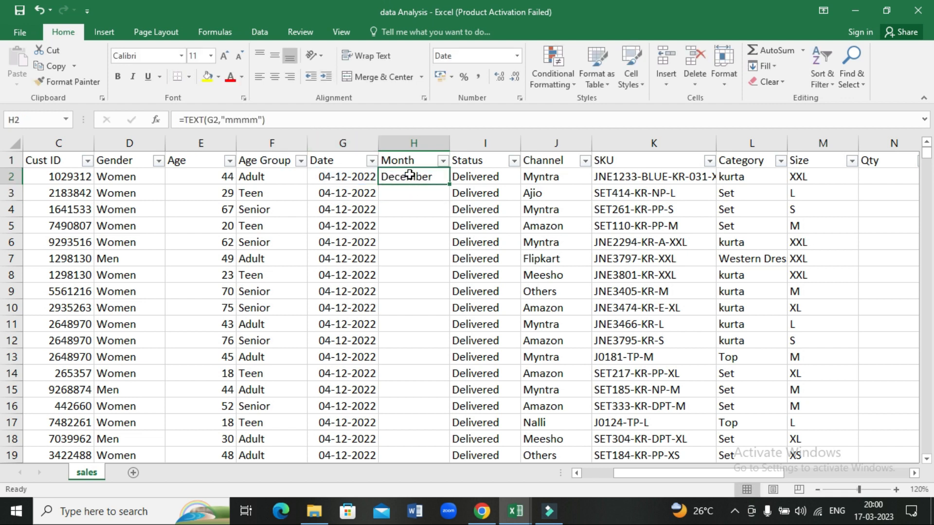
{"action": "left_click", "coordinate": [258, 121]}
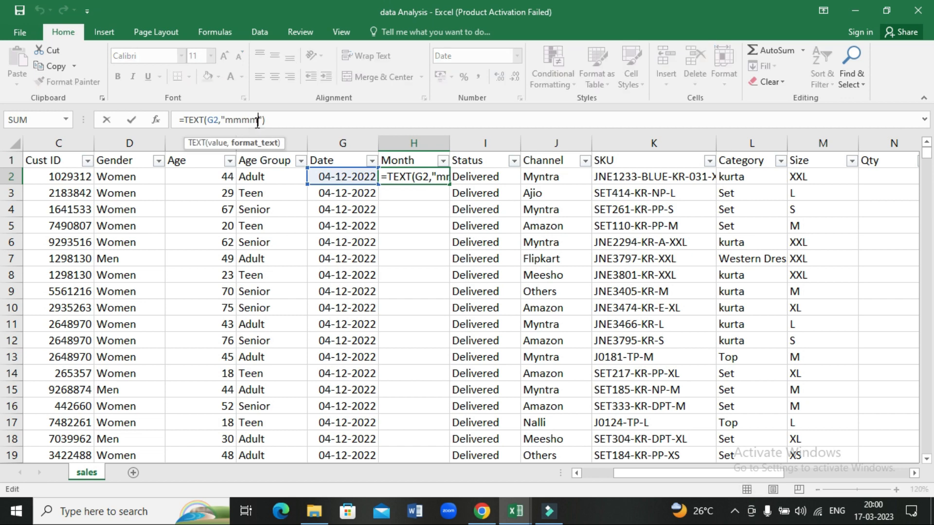
{"action": "key", "text": "BackSpace"}
{"action": "key", "text": "Return"}
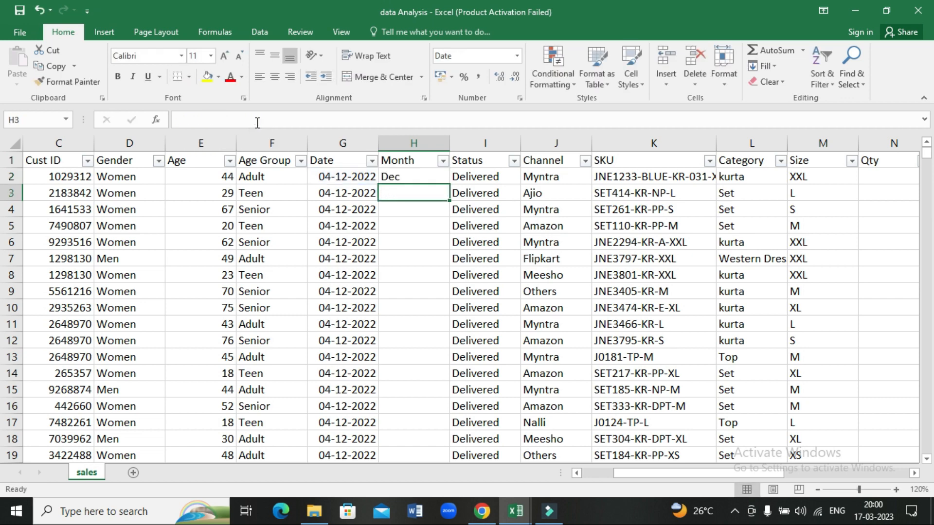
Fill the H2 formula down the whole Month column and check the month values in its filter list.
{"action": "left_click", "coordinate": [404, 176]}
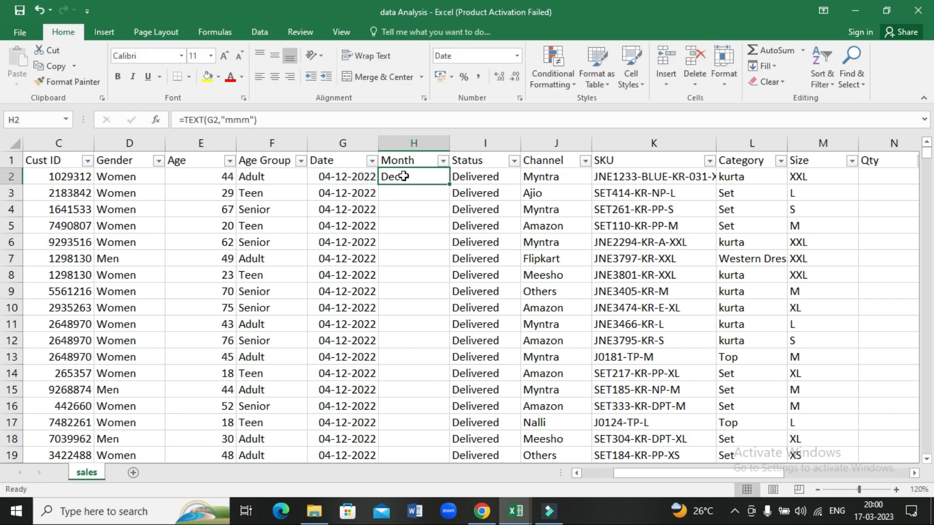
{"action": "double_click", "coordinate": [450, 185]}
{"action": "scroll", "coordinate": [430, 307], "scroll_direction": "down", "scroll_amount": 11}
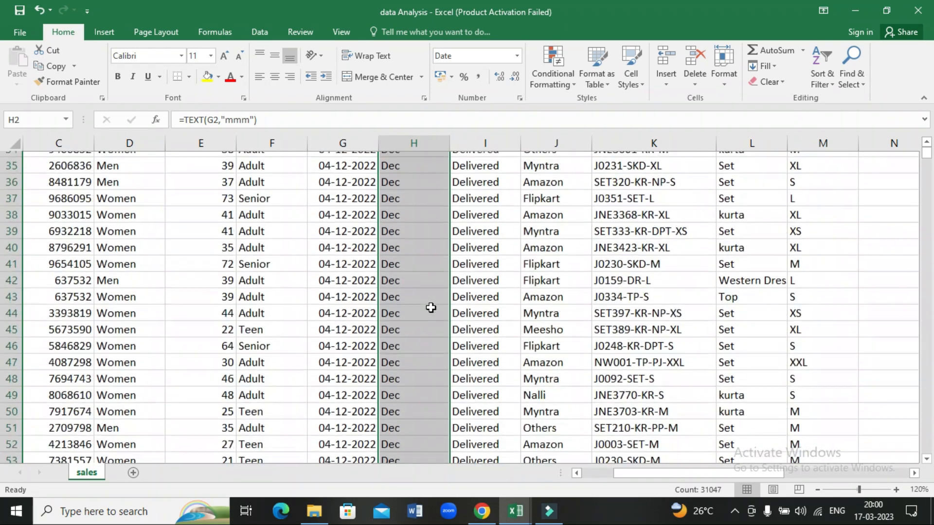
{"action": "scroll", "coordinate": [431, 307], "scroll_direction": "up", "scroll_amount": 11}
{"action": "left_click", "coordinate": [443, 161]}
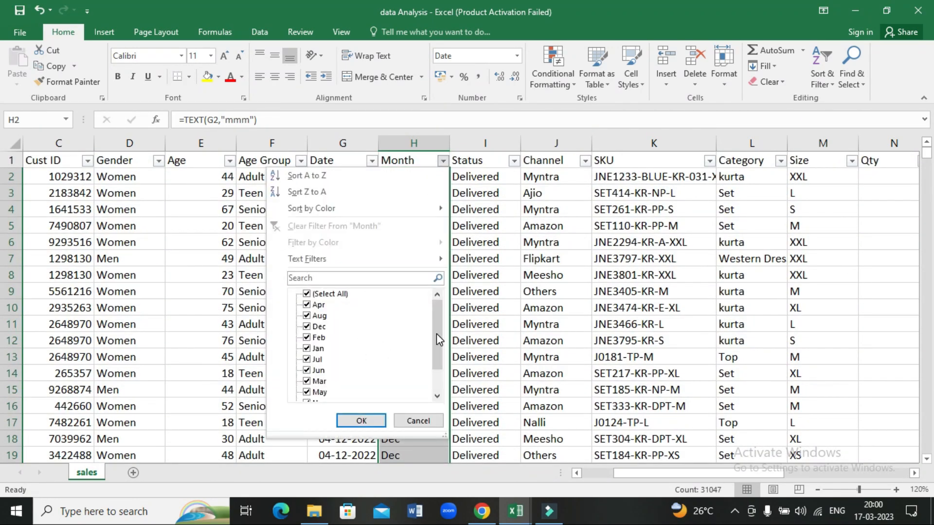
{"action": "mouse_move", "coordinate": [436, 334]}
{"action": "left_mouse_down"}
{"action": "mouse_move", "coordinate": [435, 367]}
{"action": "mouse_move", "coordinate": [440, 327]}
{"action": "left_mouse_up"}
{"action": "left_click", "coordinate": [361, 420]}
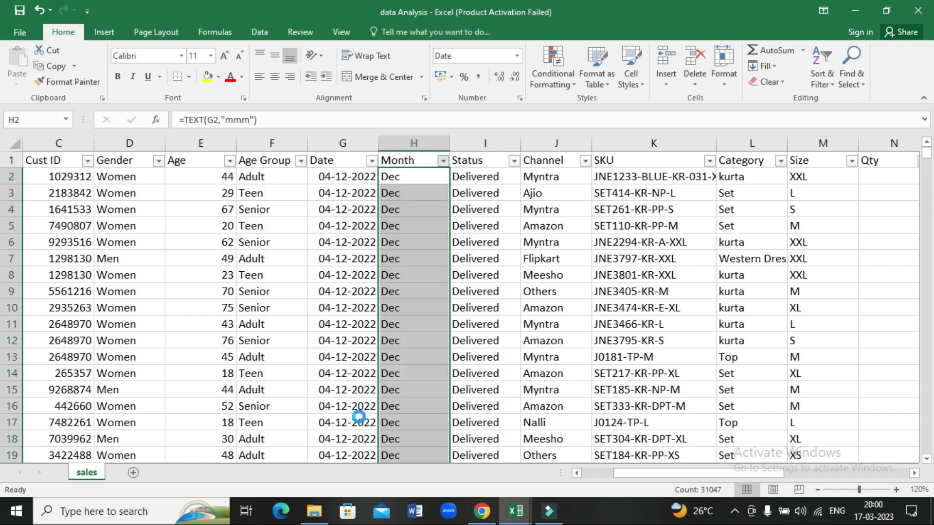
Create a PivotTable from the full sales range A1:U31048 on a new worksheet and place that sheet after sales.
{"action": "scroll", "coordinate": [438, 338], "scroll_direction": "right", "scroll_amount": 3}
{"action": "scroll", "coordinate": [466, 339], "scroll_direction": "right", "scroll_amount": 3}
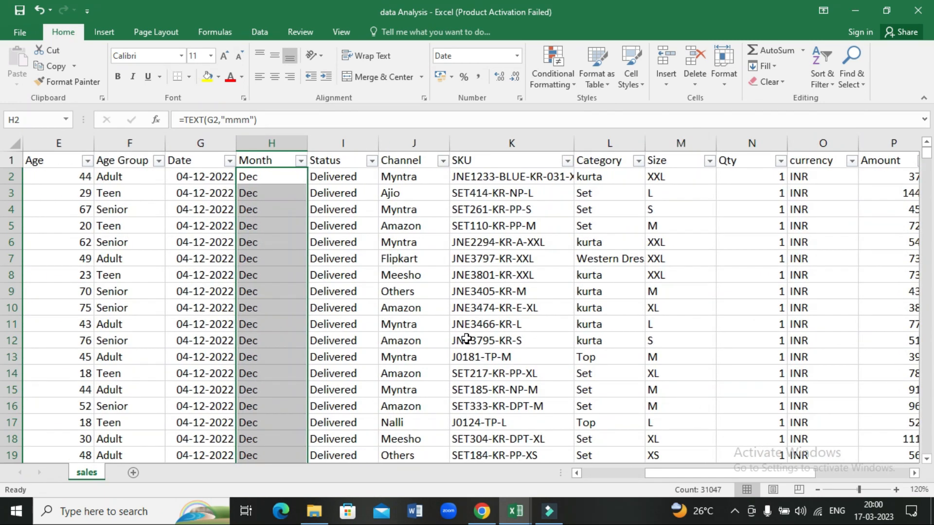
{"action": "scroll", "coordinate": [467, 339], "scroll_direction": "right", "scroll_amount": 3}
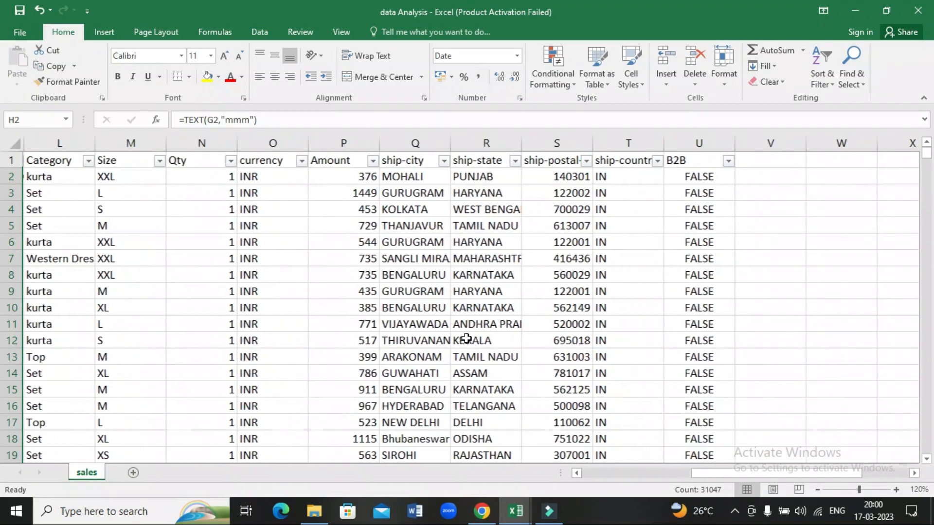
{"action": "scroll", "coordinate": [467, 338], "scroll_direction": "left", "scroll_amount": 8}
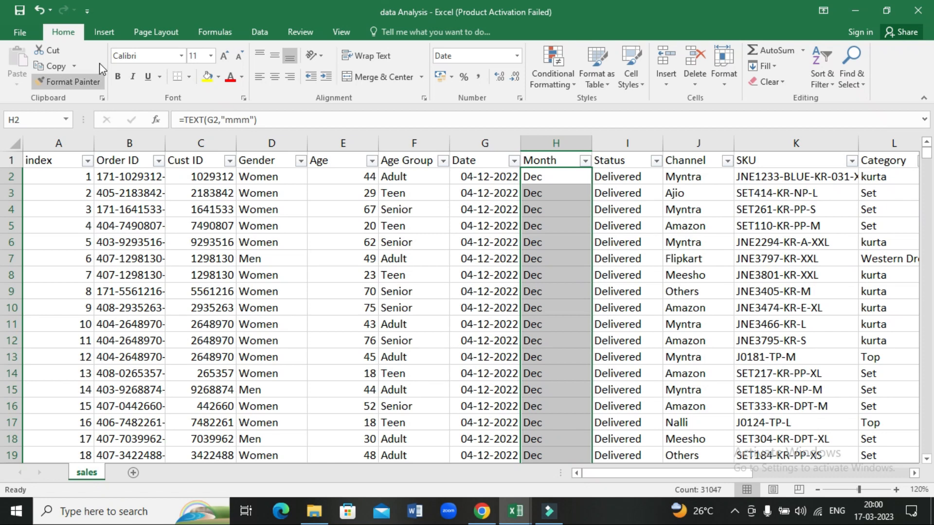
{"action": "left_click", "coordinate": [97, 29]}
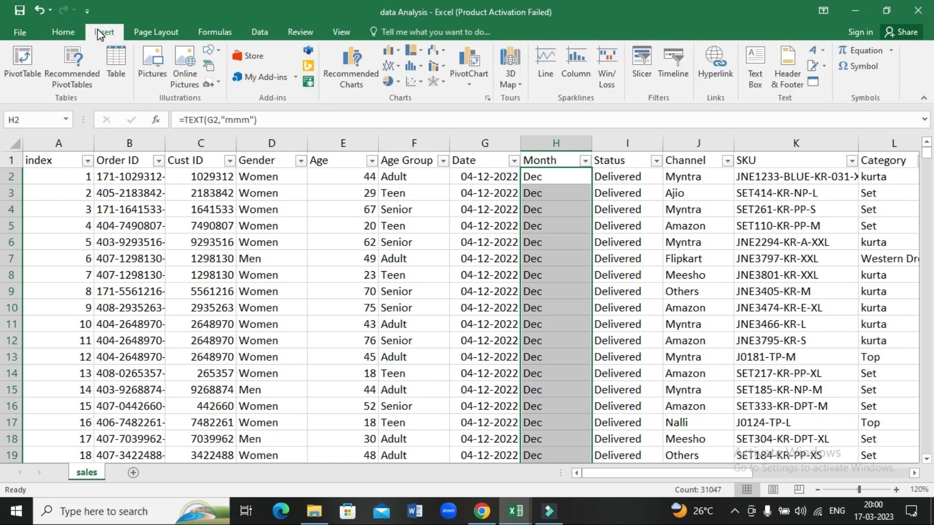
{"action": "left_click", "coordinate": [23, 60]}
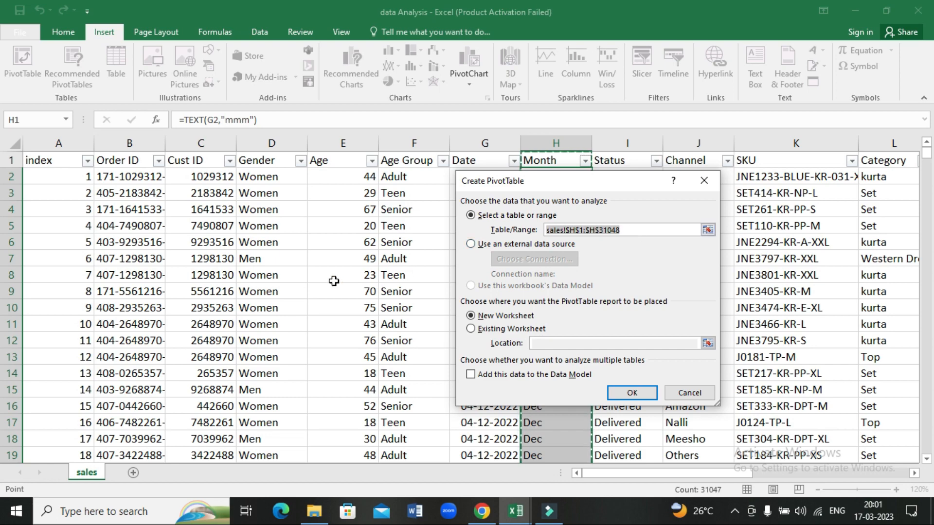
{"action": "key", "text": "ctrl+a"}
{"action": "scroll", "coordinate": [341, 277], "scroll_direction": "up", "scroll_amount": 7}
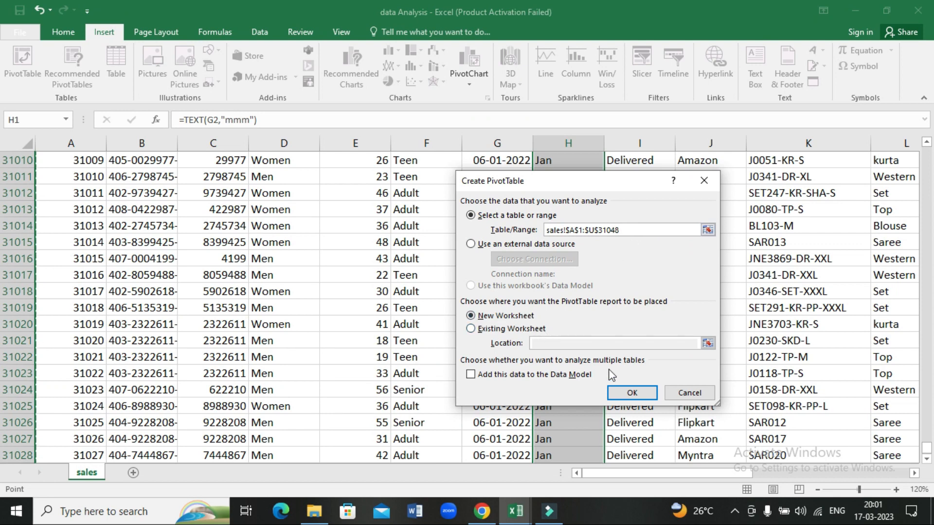
{"action": "left_click", "coordinate": [631, 395]}
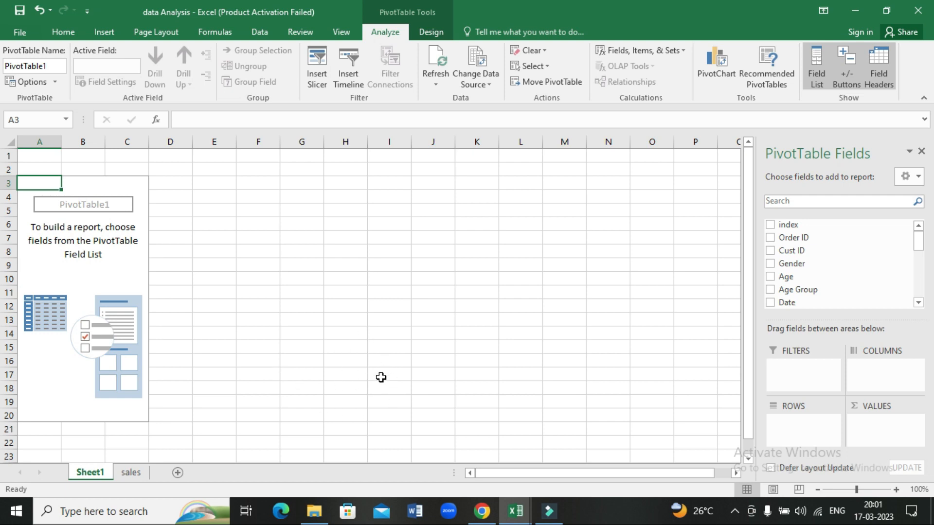
{"action": "left_click_drag", "start_coordinate": [99, 478], "coordinate": [159, 475]}
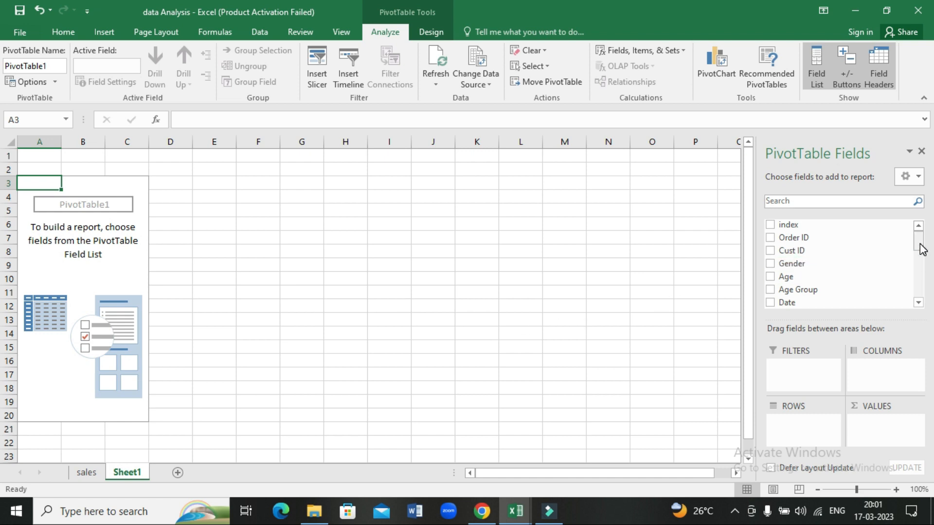
Review the PivotTable field list and compare it with the column headers and first rows of the sales sheet.
{"action": "mouse_move", "coordinate": [918, 242]}
{"action": "left_mouse_down"}
{"action": "mouse_move", "coordinate": [918, 296]}
{"action": "mouse_move", "coordinate": [918, 255]}
{"action": "left_mouse_up"}
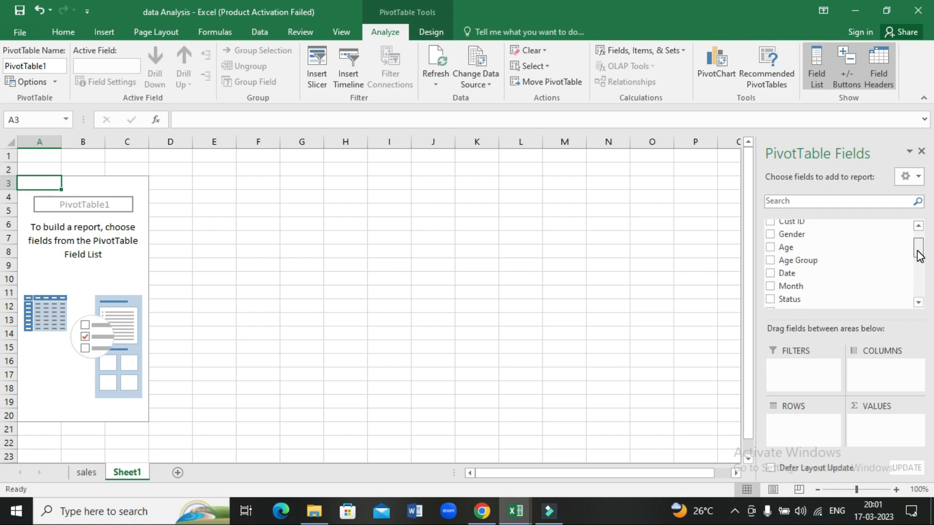
{"action": "left_click", "coordinate": [87, 473]}
{"action": "scroll", "coordinate": [146, 297], "scroll_direction": "up", "scroll_amount": 14}
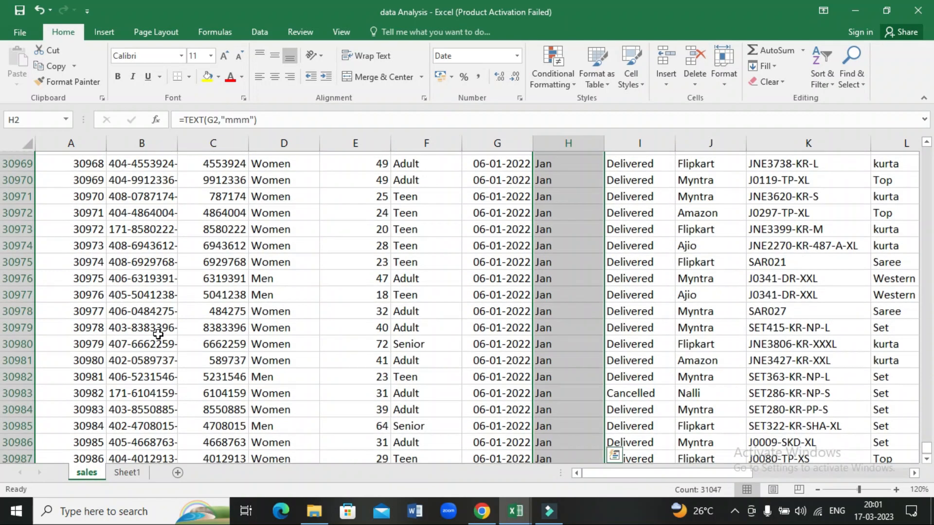
{"action": "scroll", "coordinate": [158, 334], "scroll_direction": "up", "scroll_amount": 20}
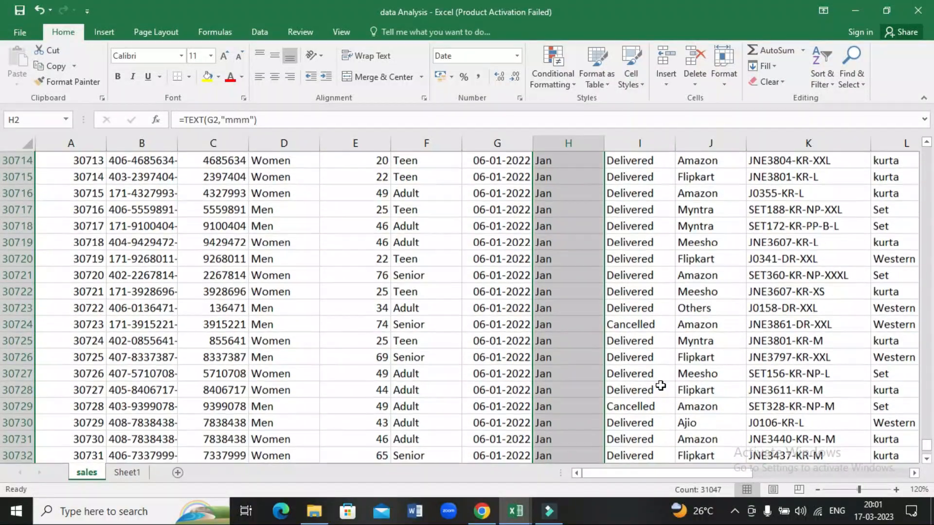
{"action": "left_click_drag", "start_coordinate": [926, 447], "coordinate": [870, 168]}
{"action": "scroll", "coordinate": [644, 260], "scroll_direction": "up", "scroll_amount": 3}
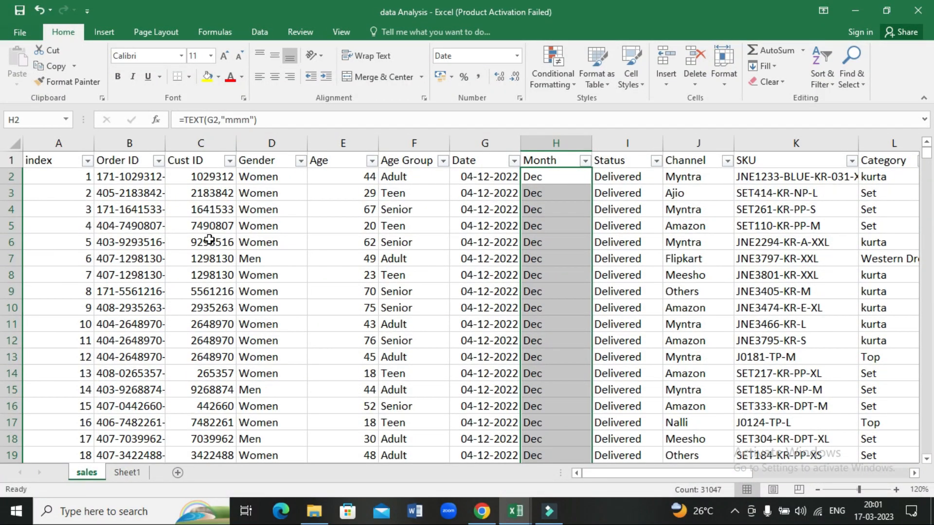
{"action": "left_click", "coordinate": [131, 471]}
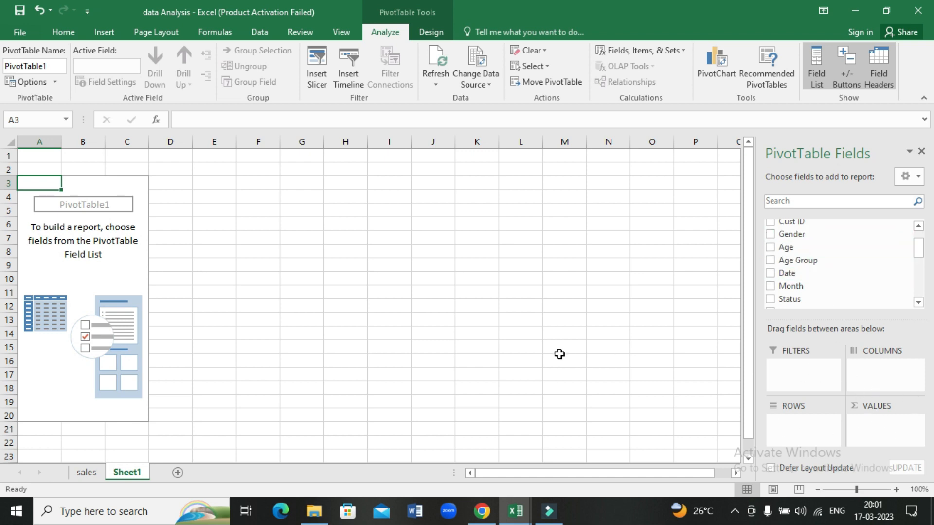
Consult the Report dashboard in the Sales Data Analysis workbook and add Month to the rows of the new PivotTable in data Analysis.
{"action": "key", "text": "alt+Tab"}
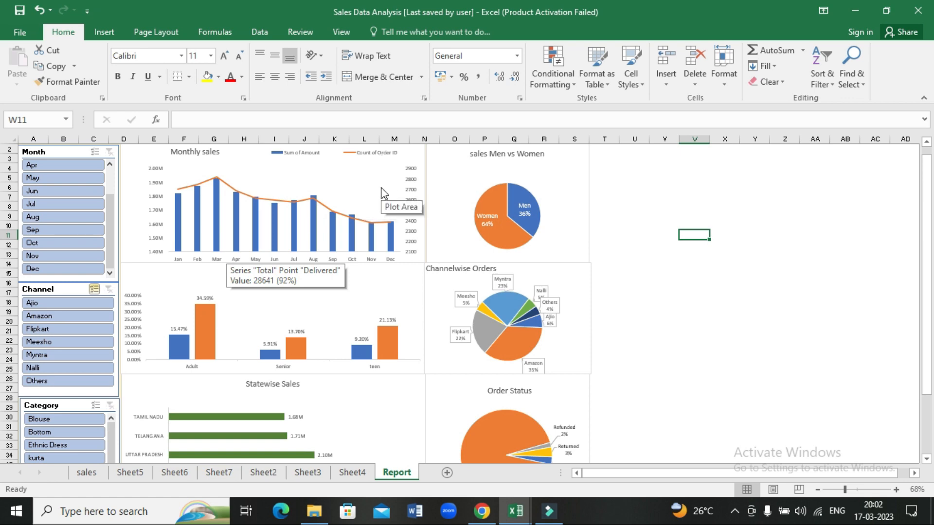
{"action": "key", "text": "alt+Tab"}
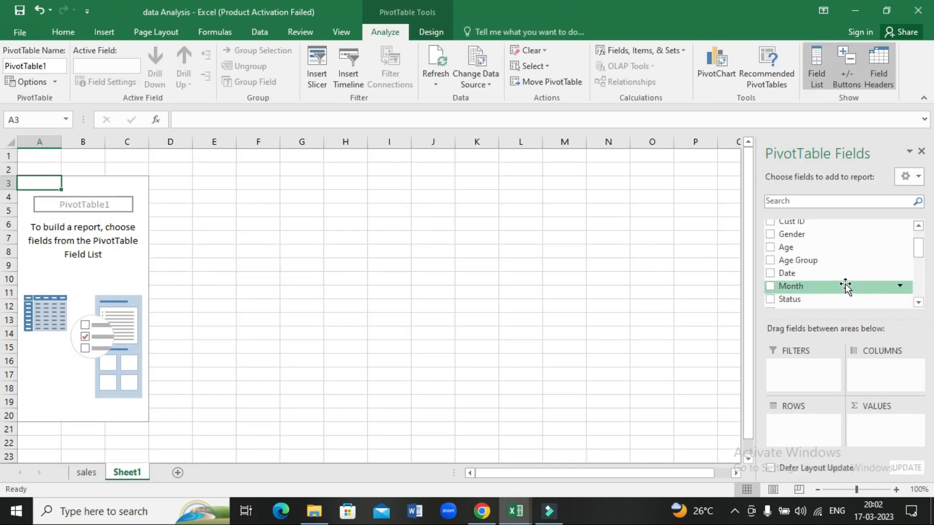
{"action": "left_click_drag", "start_coordinate": [806, 288], "coordinate": [812, 421]}
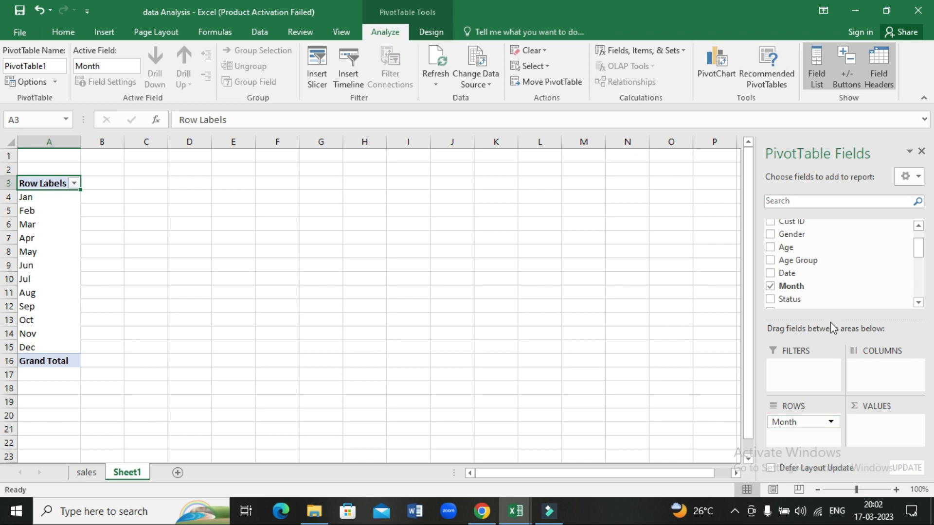
Add Order ID as a count and Amount as a sum to the PivotTable values, consulting the Report dashboard in Sales Data Analysis.
{"action": "left_click_drag", "start_coordinate": [923, 257], "coordinate": [884, 419]}
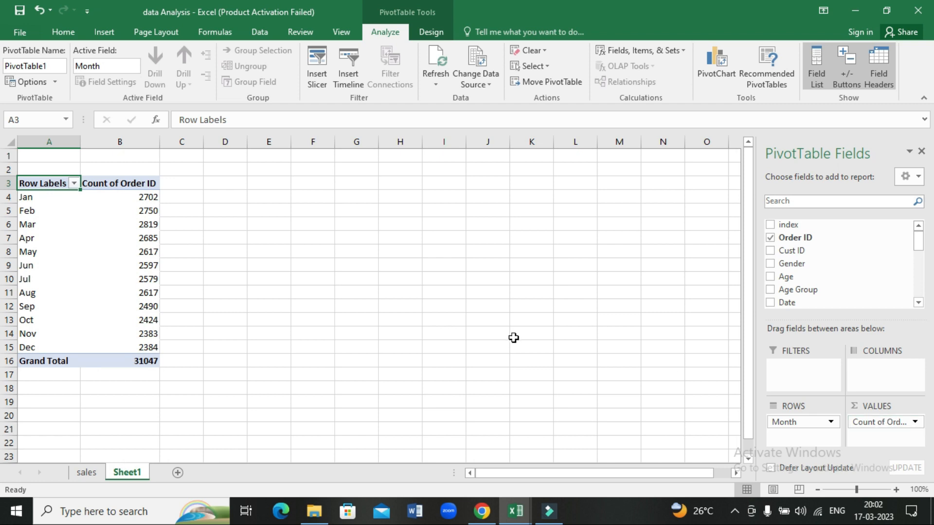
{"action": "key", "text": "alt+Tab"}
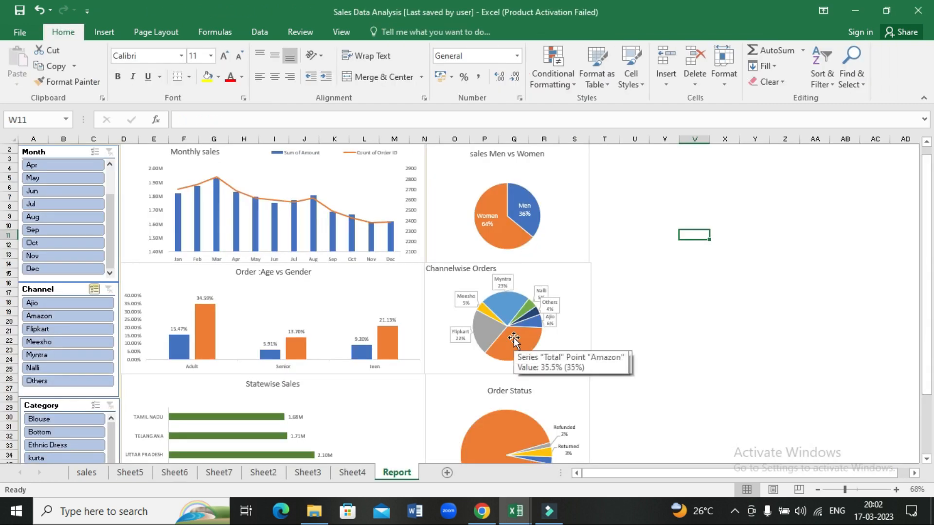
{"action": "key", "text": "alt+Tab"}
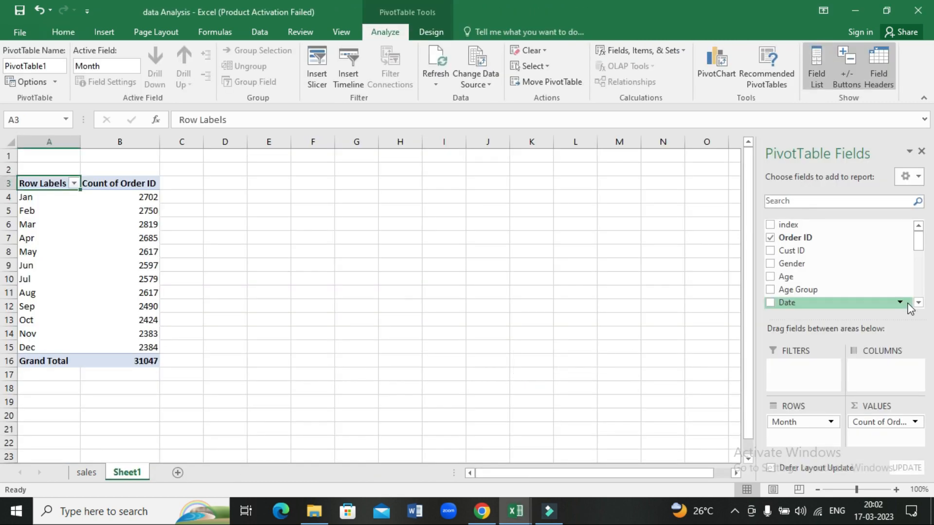
{"action": "left_click_drag", "start_coordinate": [919, 246], "coordinate": [920, 237]}
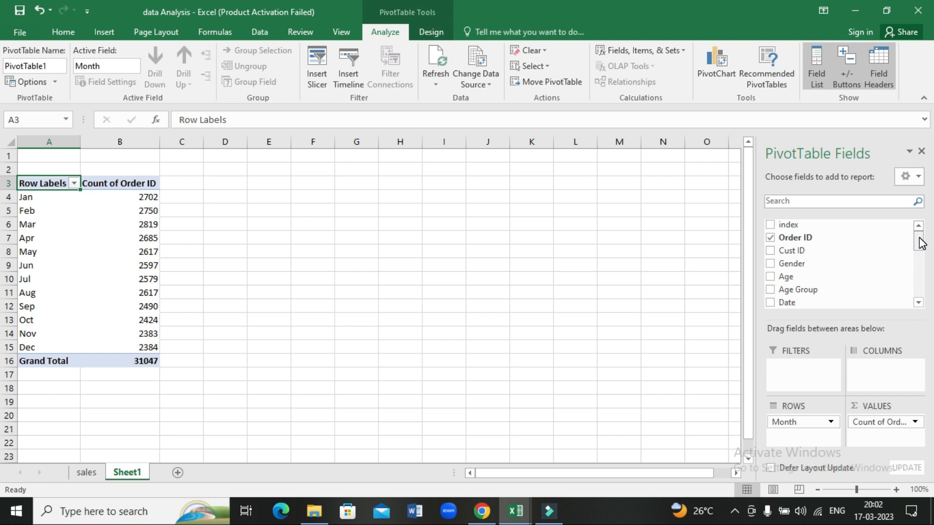
{"action": "key", "text": "alt+Tab"}
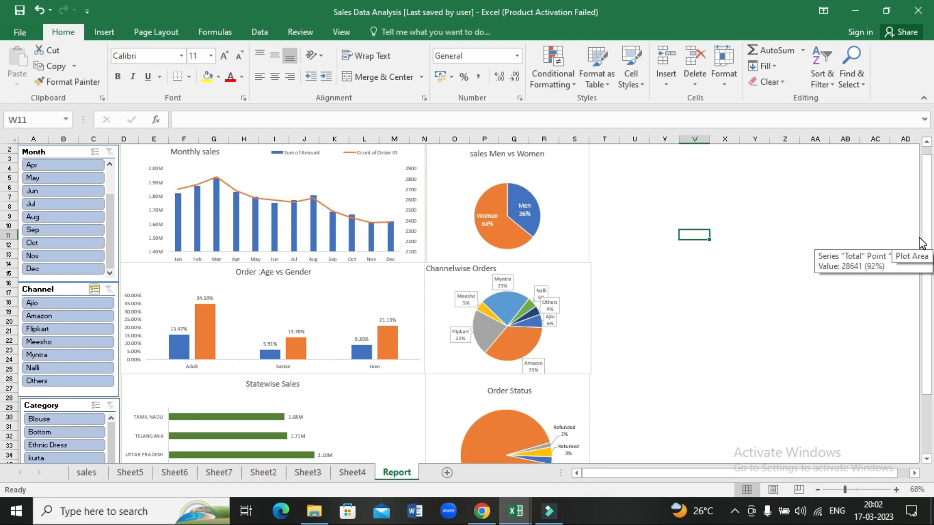
{"action": "key", "text": "alt+Tab"}
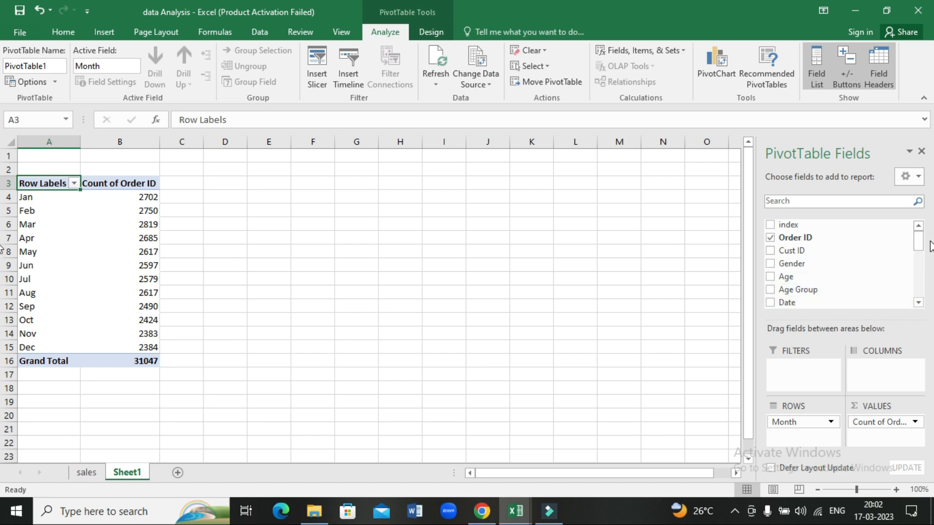
{"action": "left_click_drag", "start_coordinate": [922, 248], "coordinate": [921, 275]}
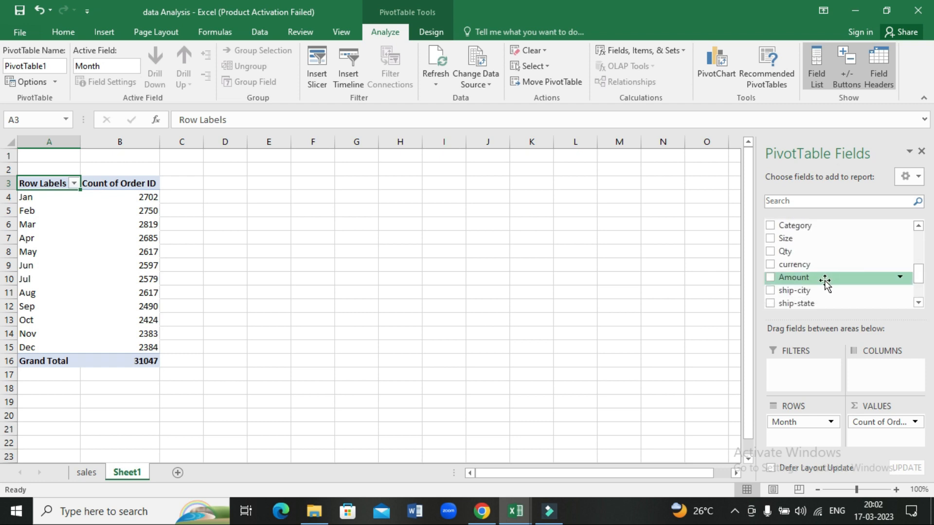
{"action": "left_click_drag", "start_coordinate": [826, 282], "coordinate": [870, 436]}
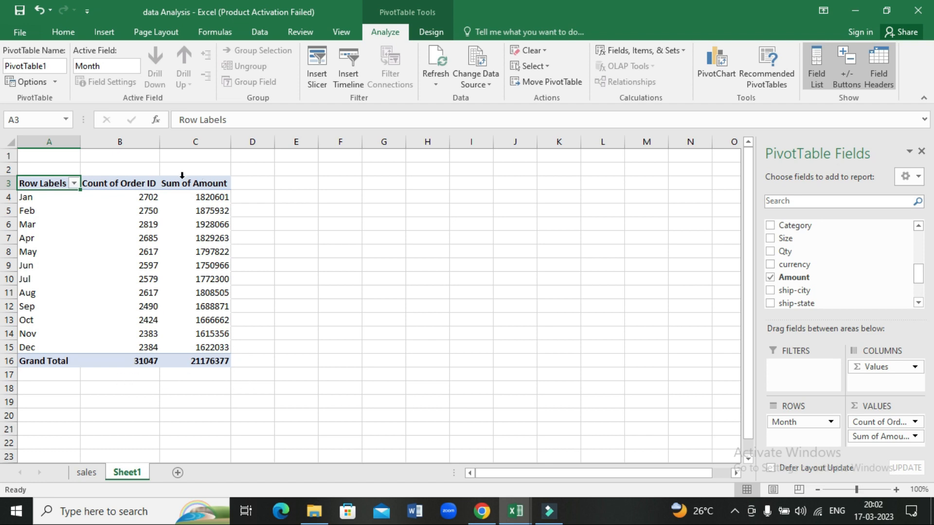
Review the monthly PivotTable's total row and month labels, and turn grand totals off for rows and columns.
{"action": "left_click", "coordinate": [100, 363]}
{"action": "left_click", "coordinate": [219, 362]}
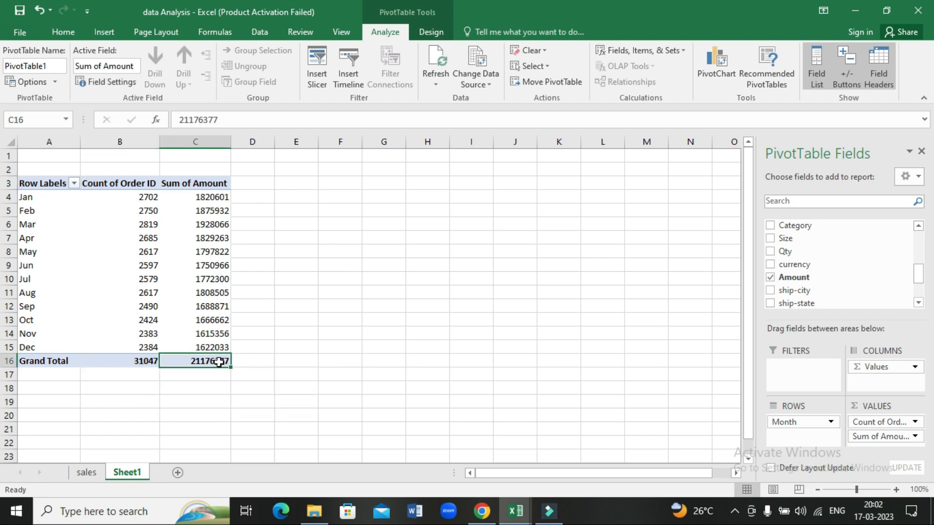
{"action": "left_click", "coordinate": [65, 360]}
{"action": "left_click", "coordinate": [57, 205]}
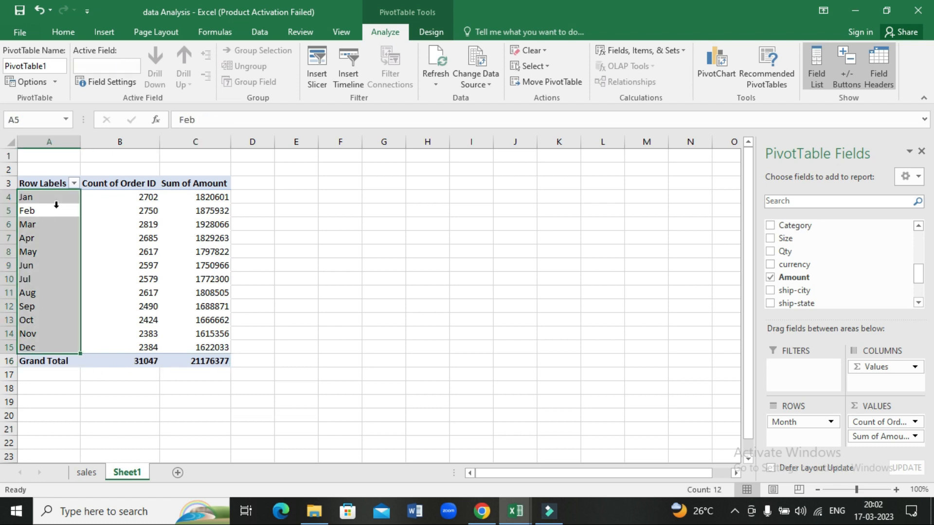
{"action": "left_click_drag", "start_coordinate": [42, 184], "coordinate": [183, 361]}
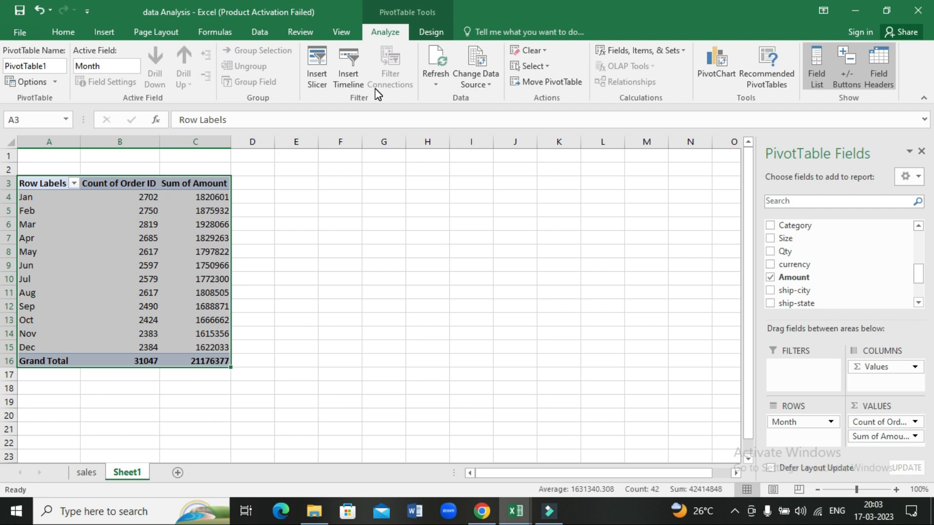
{"action": "left_click", "coordinate": [420, 30]}
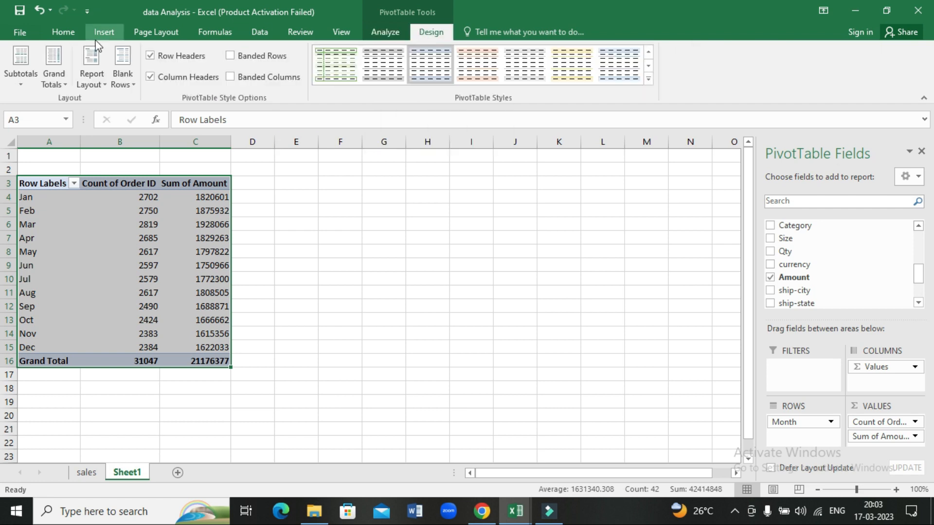
{"action": "left_click", "coordinate": [54, 68]}
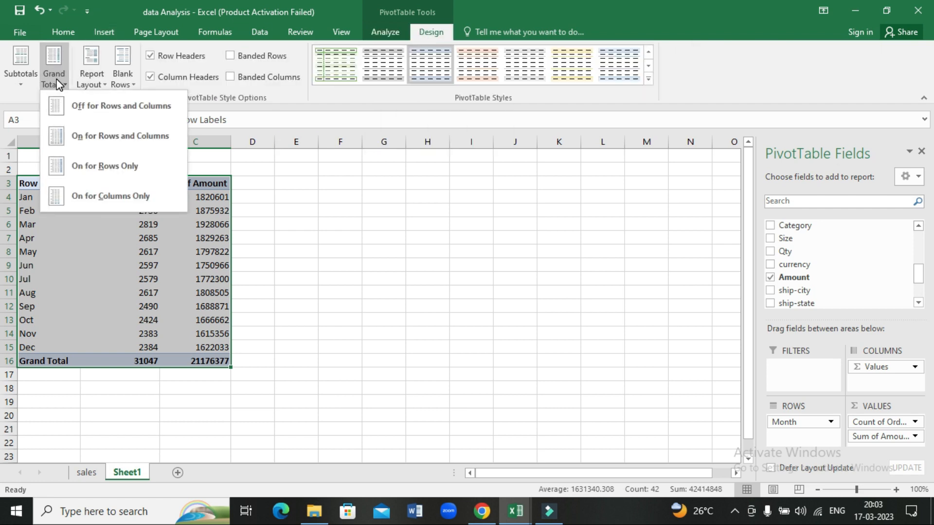
{"action": "left_click", "coordinate": [77, 108]}
{"action": "left_click", "coordinate": [325, 294]}
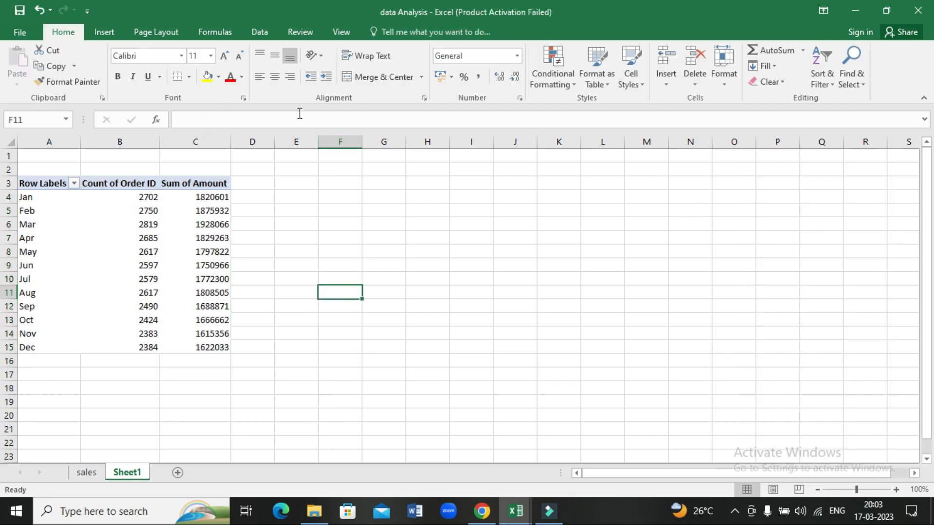
Select the whole PivotTable again and reapply the Off for Rows and Columns grand totals setting.
{"action": "left_click_drag", "start_coordinate": [37, 183], "coordinate": [188, 349]}
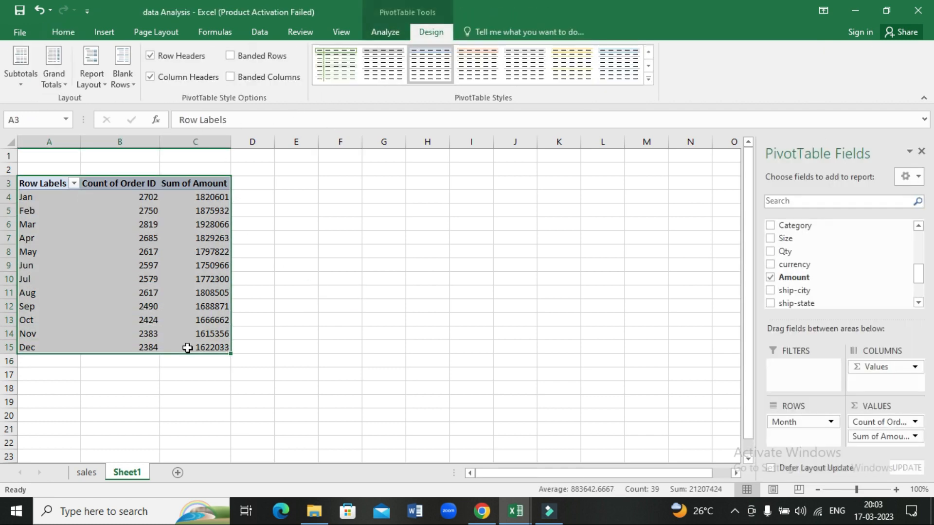
{"action": "left_click", "coordinate": [54, 72]}
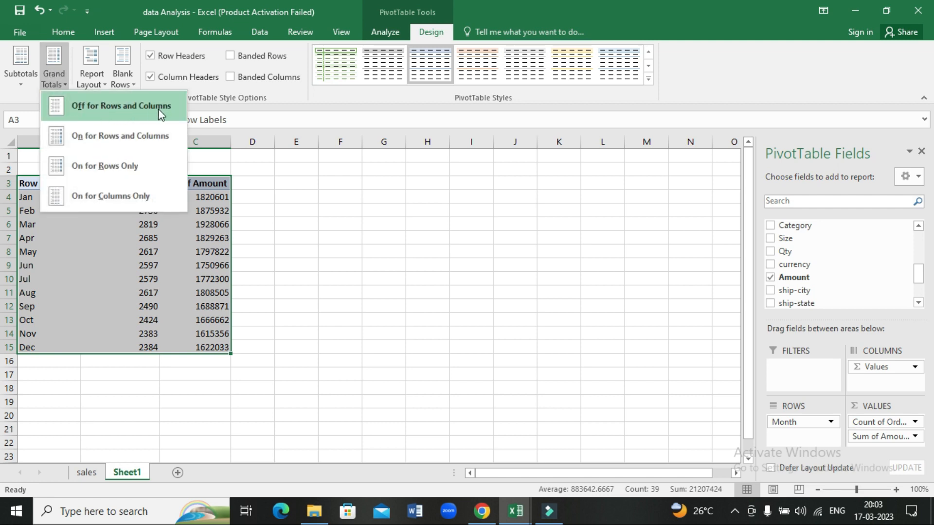
{"action": "left_click", "coordinate": [137, 109]}
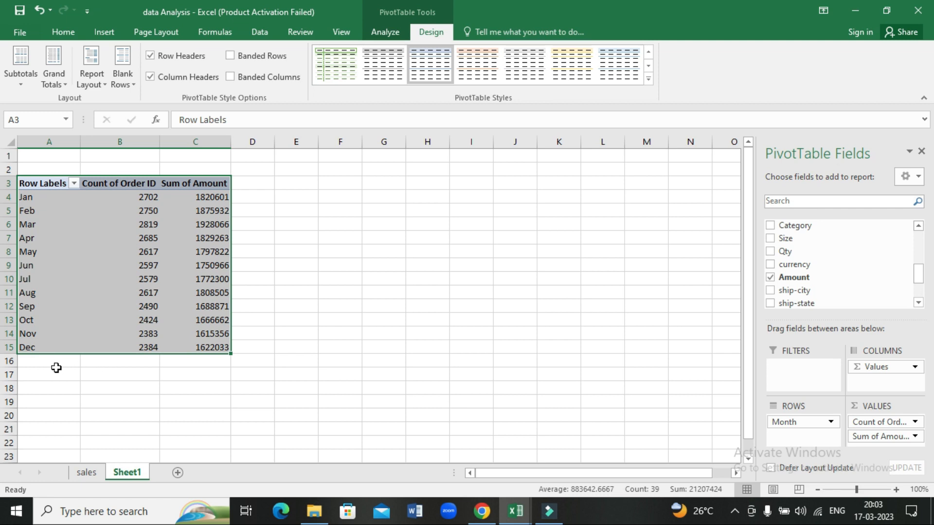
{"action": "left_click", "coordinate": [282, 364]}
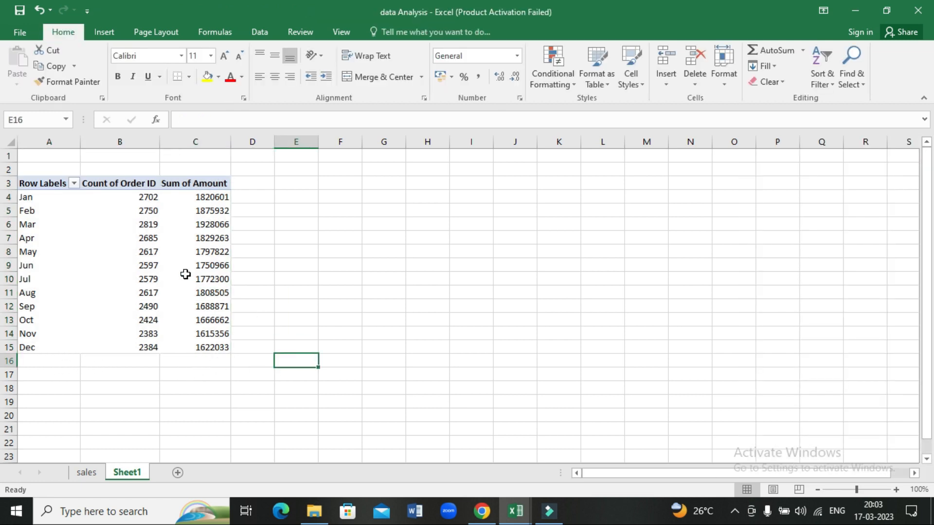
Insert a Clustered Column - Line on Secondary Axis combo PivotChart from the monthly PivotTable and place it beside the table.
{"action": "left_click_drag", "start_coordinate": [46, 186], "coordinate": [182, 344]}
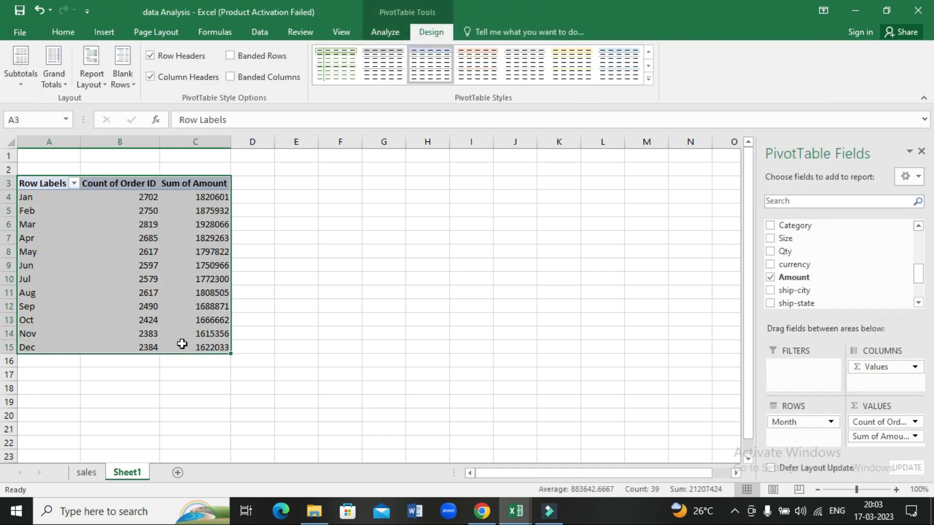
{"action": "left_click", "coordinate": [377, 35]}
{"action": "left_click", "coordinate": [719, 71]}
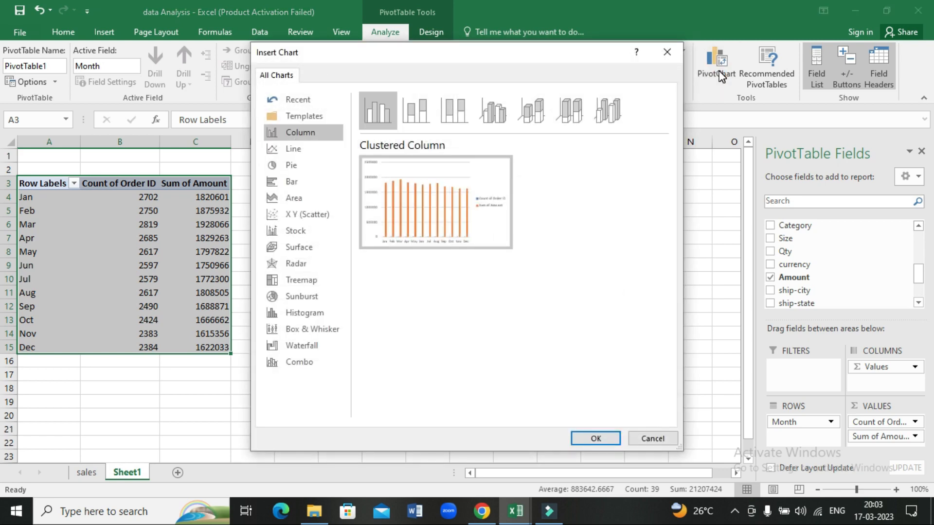
{"action": "left_click", "coordinate": [296, 360]}
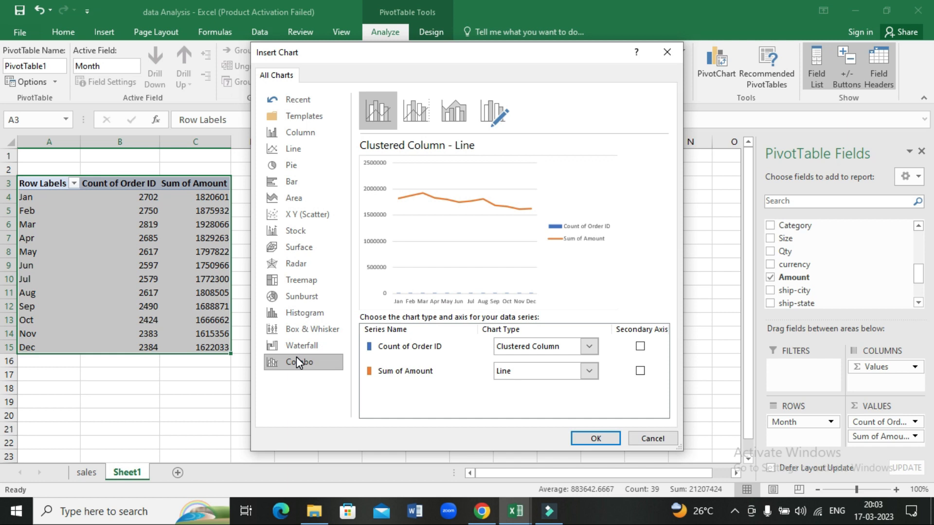
{"action": "left_click", "coordinate": [416, 115]}
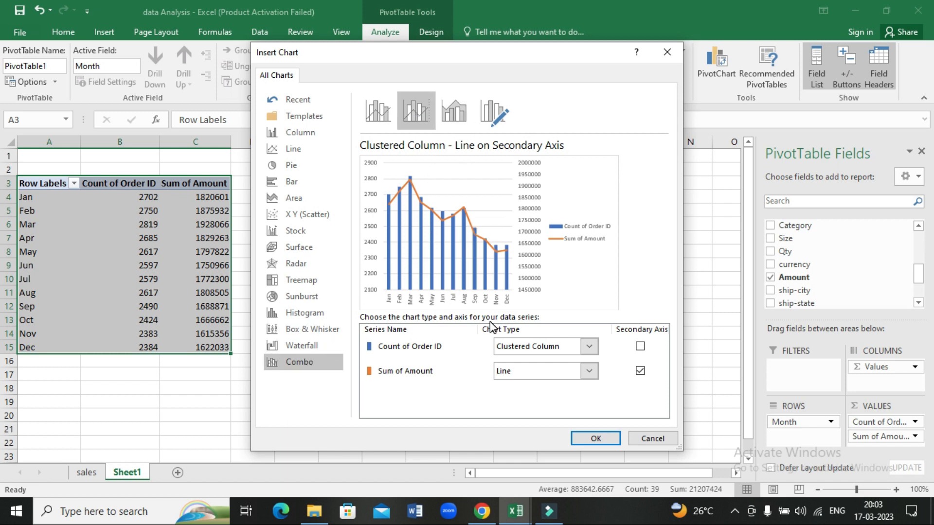
{"action": "left_click", "coordinate": [595, 439]}
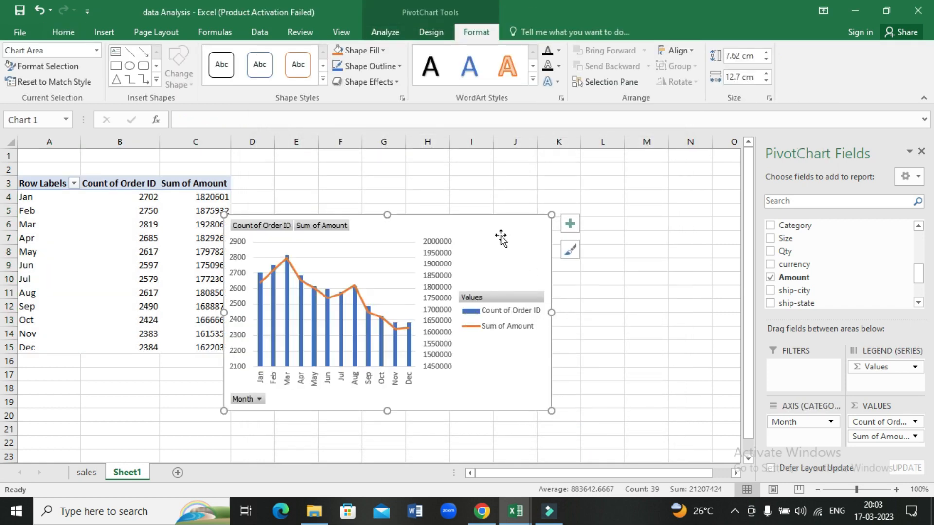
{"action": "left_click_drag", "start_coordinate": [518, 234], "coordinate": [593, 226]}
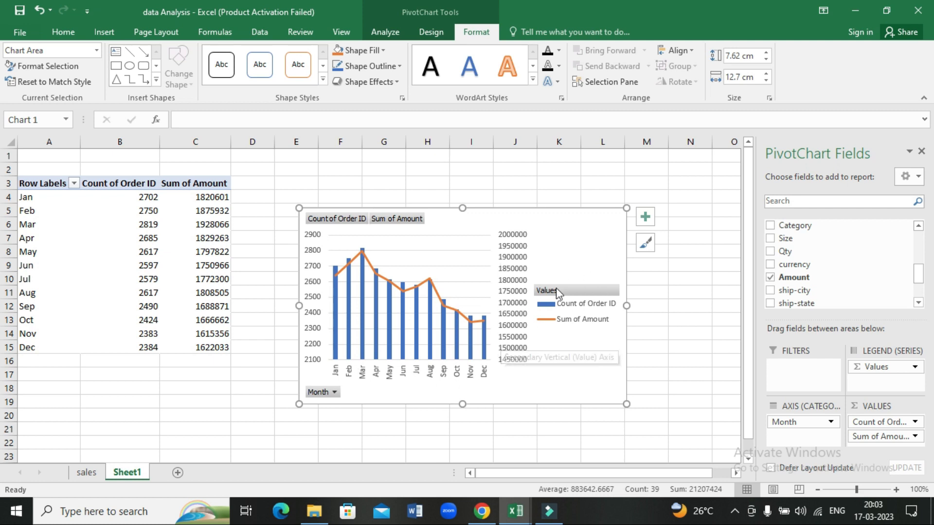
Hide all field buttons on the monthly PivotChart.
{"action": "left_click", "coordinate": [570, 292]}
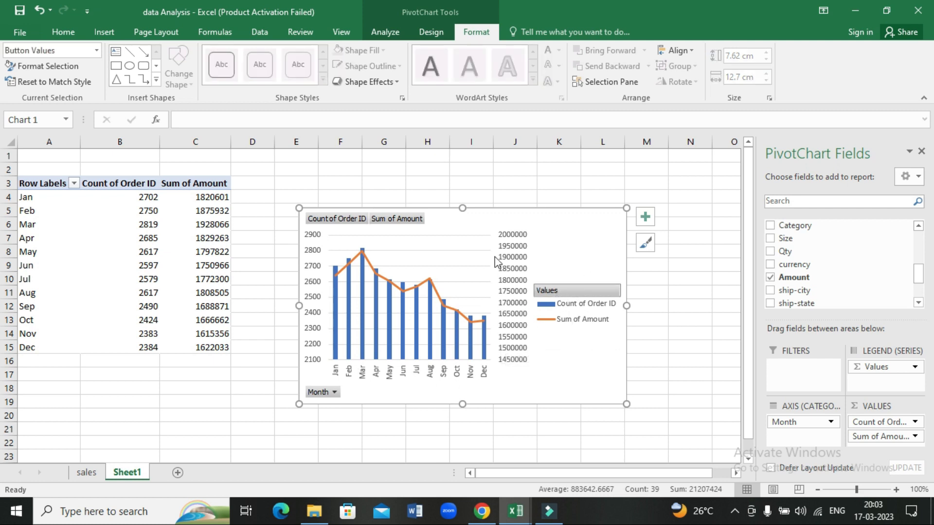
{"action": "left_click", "coordinate": [347, 222]}
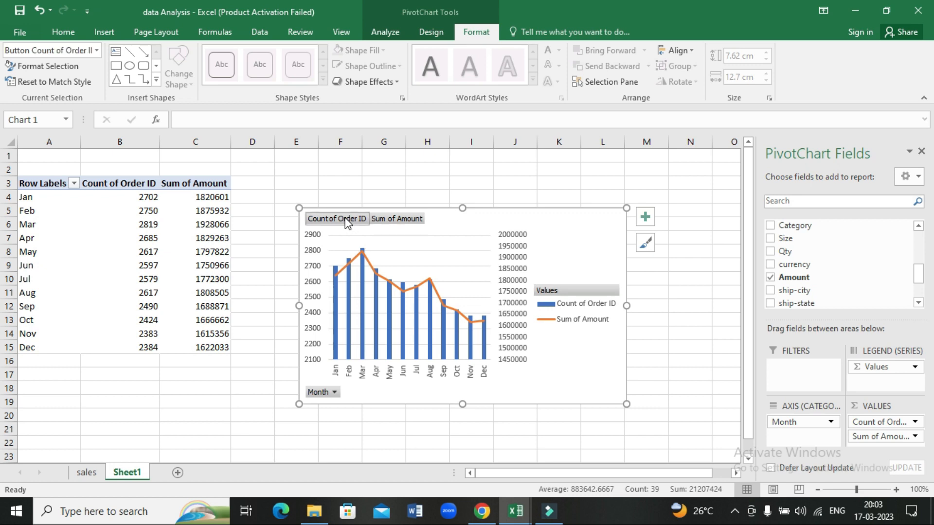
{"action": "left_click", "coordinate": [389, 223]}
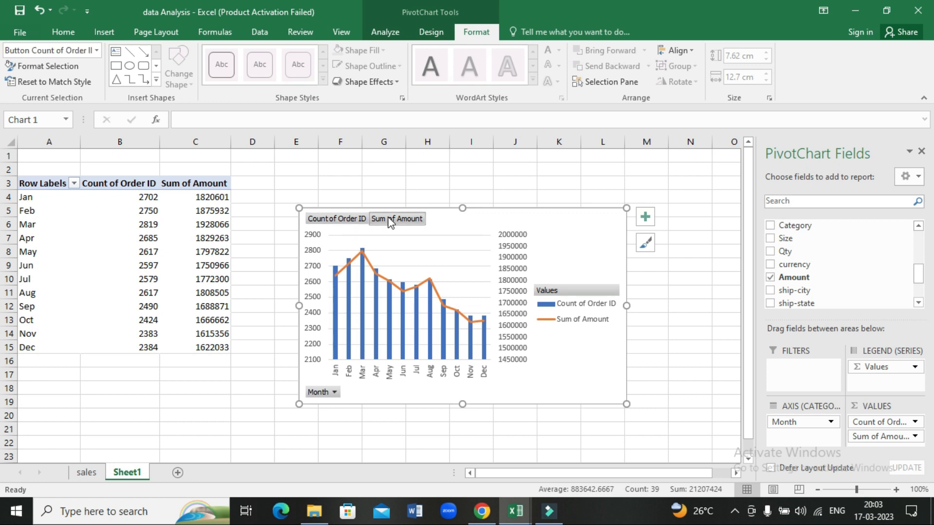
{"action": "left_click", "coordinate": [343, 223]}
{"action": "right_click", "coordinate": [342, 223]}
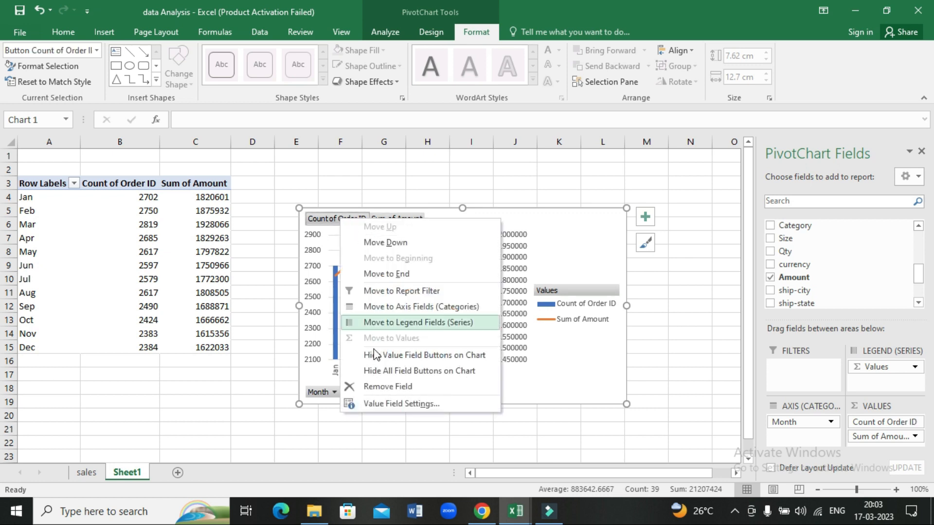
{"action": "left_click", "coordinate": [387, 370]}
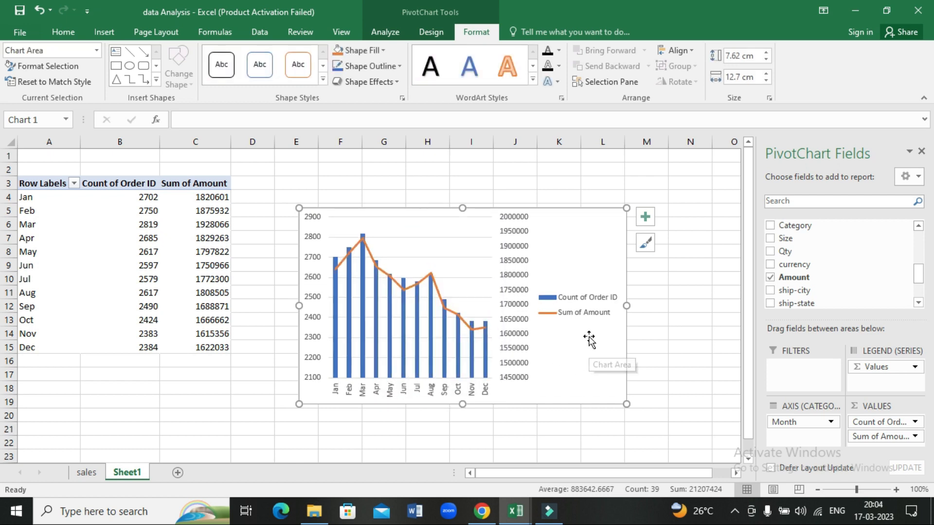
Remove the gridlines from the monthly PivotChart and add a chart title.
{"action": "left_click", "coordinate": [645, 218]}
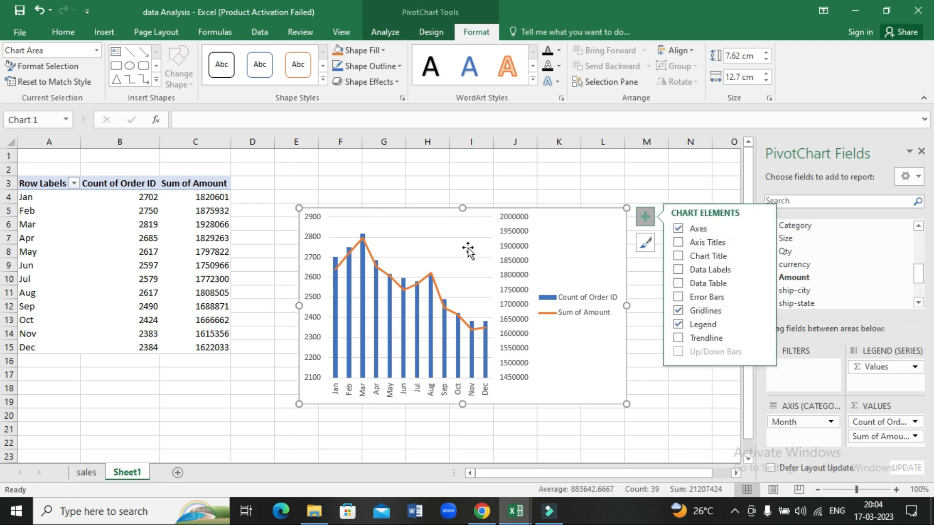
{"action": "left_click", "coordinate": [679, 311]}
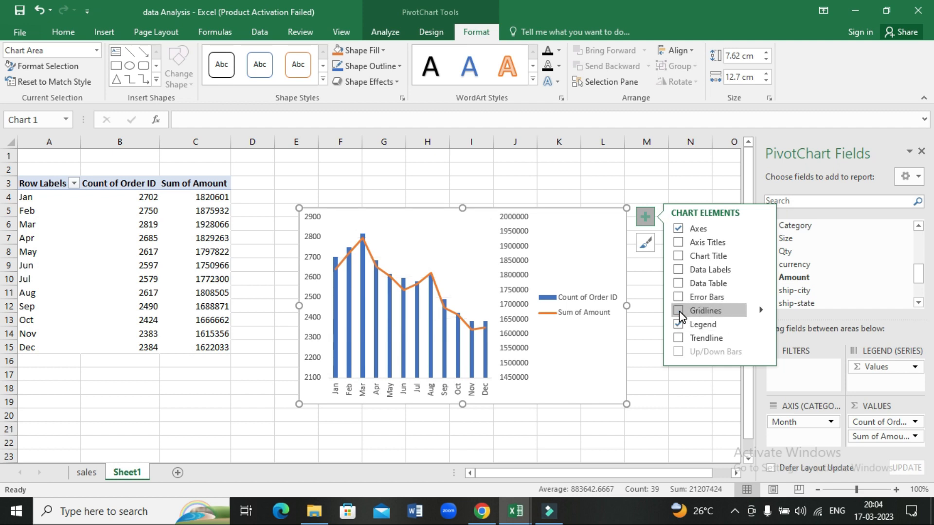
{"action": "left_click", "coordinate": [678, 257]}
{"action": "left_click", "coordinate": [677, 258]}
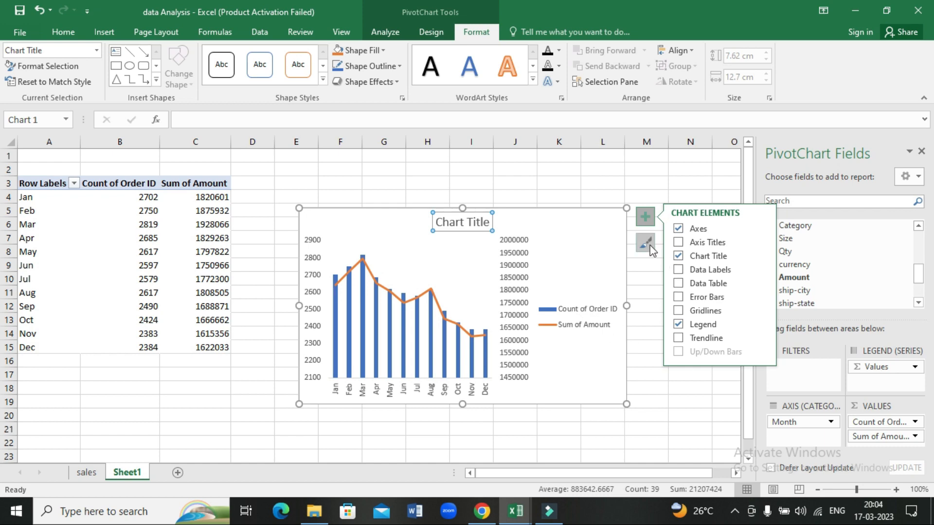
{"action": "left_click", "coordinate": [648, 333]}
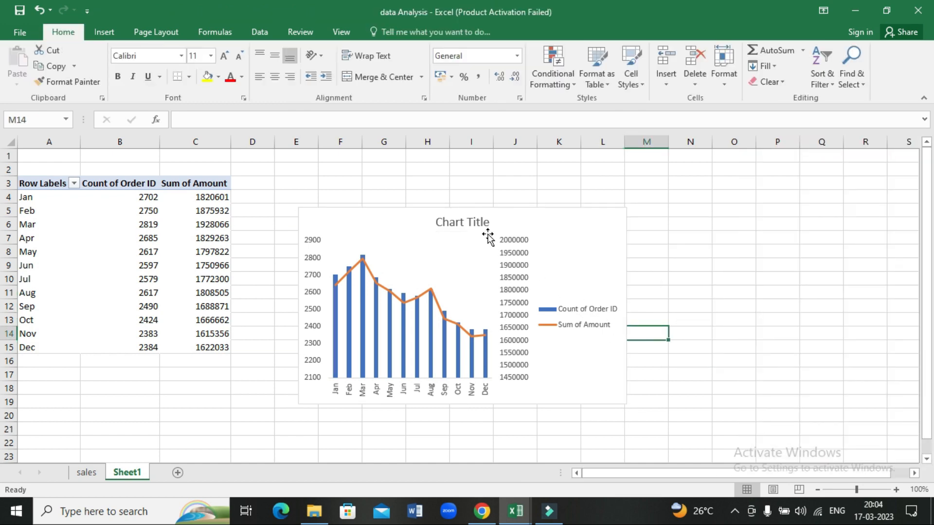
Move the legend to the upper-right corner of the monthly PivotChart.
{"action": "left_click", "coordinate": [590, 326]}
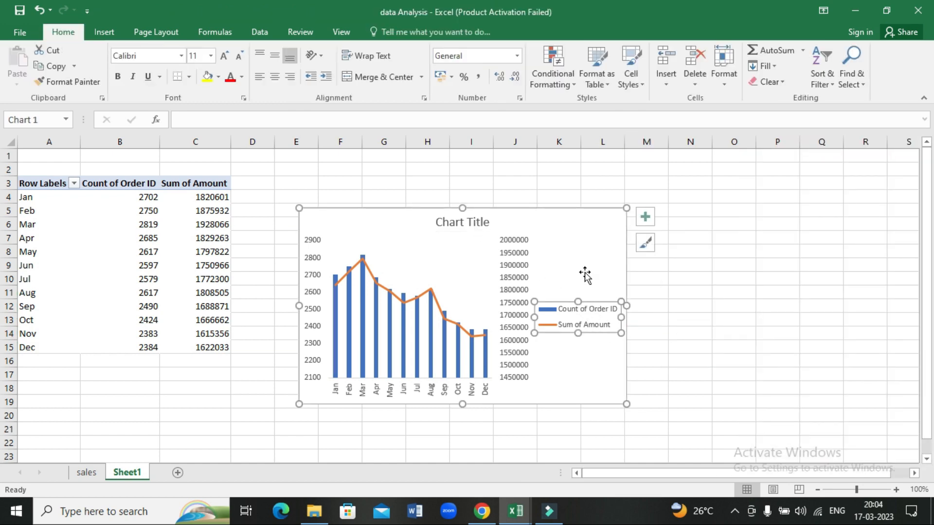
{"action": "left_click", "coordinate": [550, 308]}
{"action": "left_click_drag", "start_coordinate": [550, 304], "coordinate": [554, 212]}
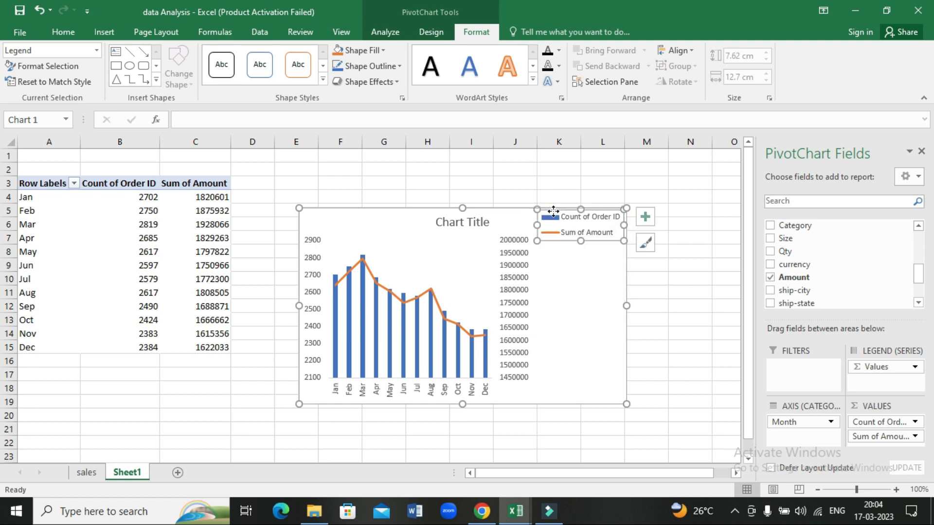
Move the chart title to the upper-left of the monthly PivotChart and widen the legend so both entries sit on one line.
{"action": "left_click", "coordinate": [475, 222]}
{"action": "left_click_drag", "start_coordinate": [449, 213], "coordinate": [355, 212]}
{"action": "left_click", "coordinate": [575, 225]}
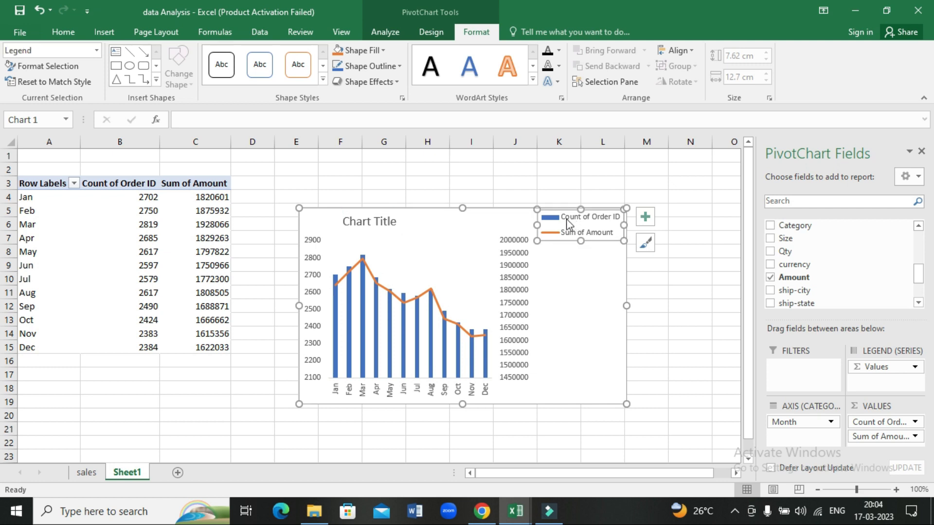
{"action": "left_click_drag", "start_coordinate": [536, 223], "coordinate": [437, 221]}
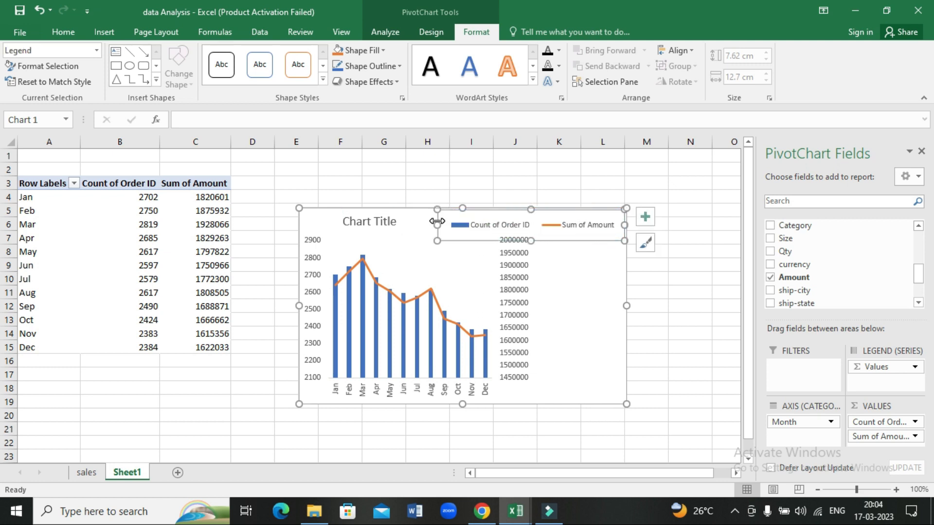
Reposition and widen the plot area so it fills the full width of the monthly PivotChart.
{"action": "left_click", "coordinate": [469, 305]}
{"action": "left_click_drag", "start_coordinate": [444, 273], "coordinate": [485, 287]}
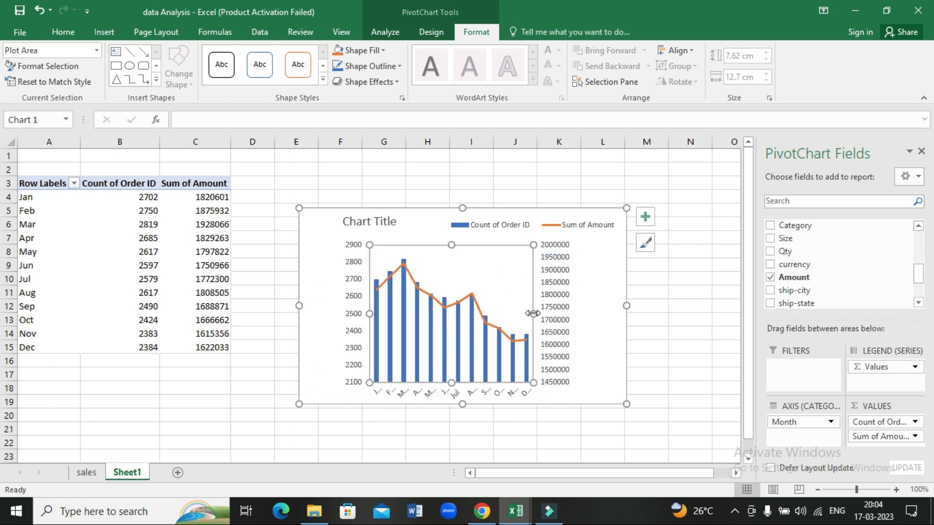
{"action": "left_click_drag", "start_coordinate": [533, 316], "coordinate": [575, 321]}
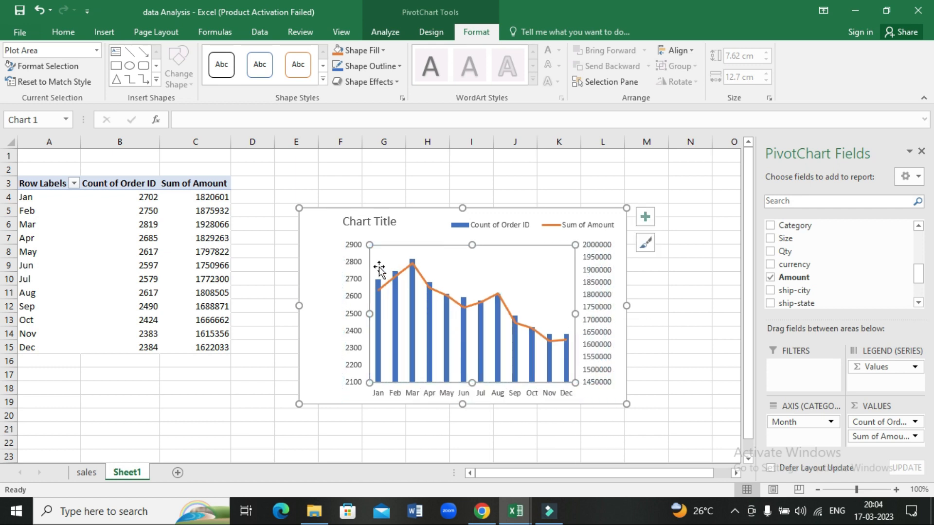
{"action": "left_click_drag", "start_coordinate": [369, 314], "coordinate": [336, 313]}
Change the monthly PivotChart's title text to "Monthly sales".
{"action": "left_click", "coordinate": [371, 222]}
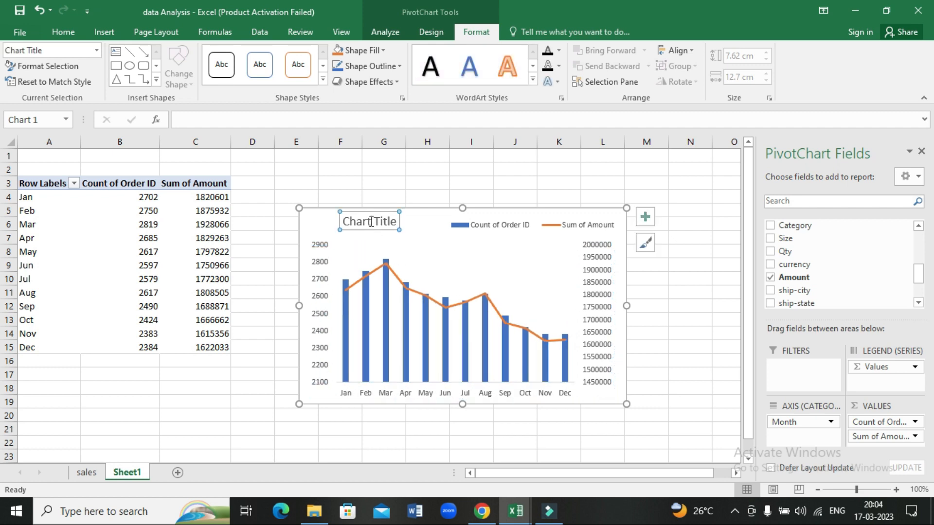
{"action": "left_click", "coordinate": [372, 221]}
{"action": "triple_click", "coordinate": [372, 223]}
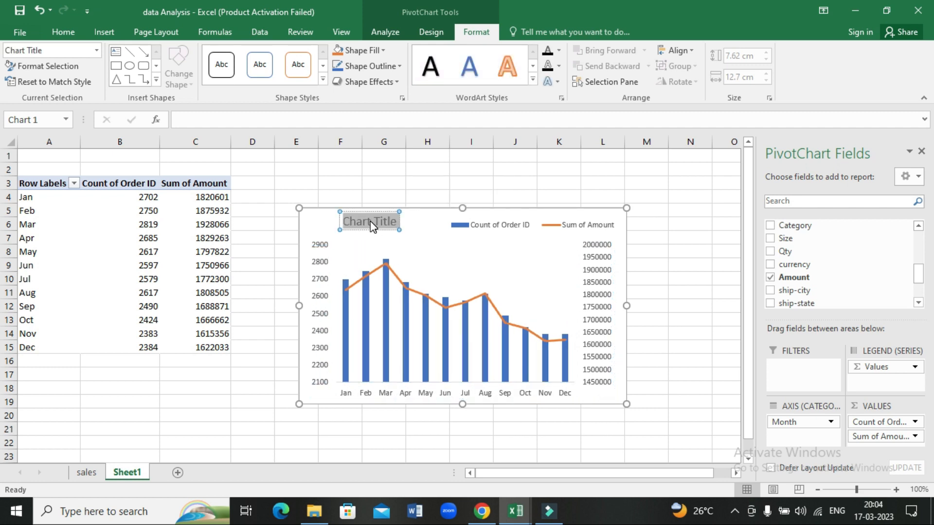
{"action": "key", "text": "BackSpace"}
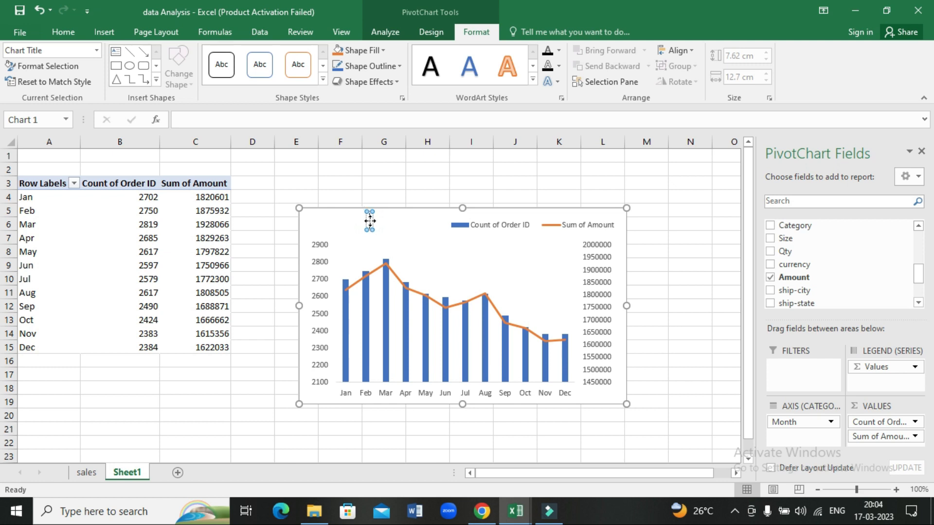
{"action": "type", "text": "Monthly"}
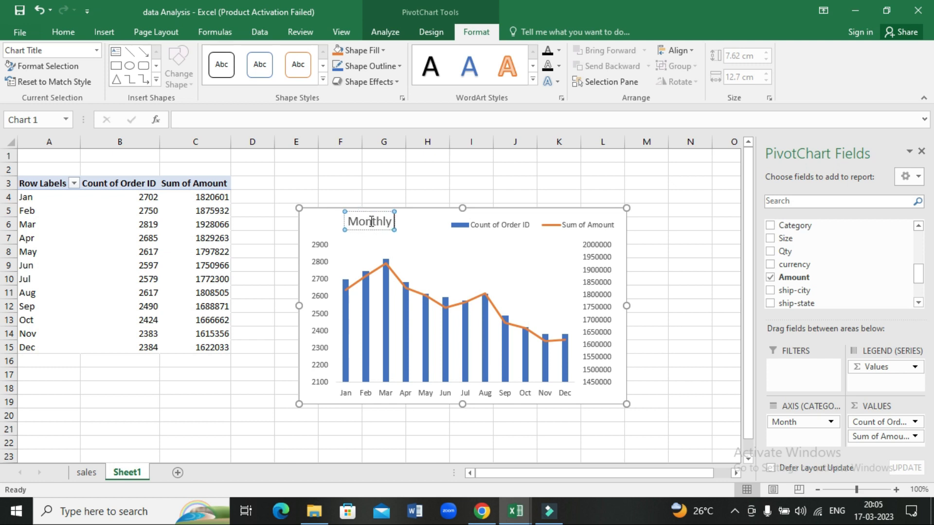
{"action": "type", "text": " sales"}
{"action": "left_click", "coordinate": [529, 246]}
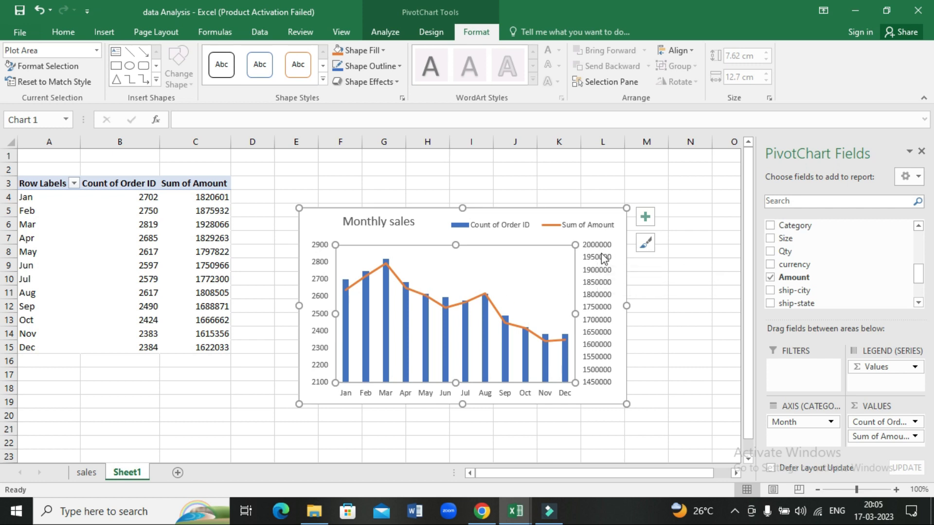
Apply the custom number format code 0.00,,"m" to the secondary vertical axis of the monthly PivotChart.
{"action": "left_click", "coordinate": [321, 264]}
{"action": "right_click", "coordinate": [321, 263]}
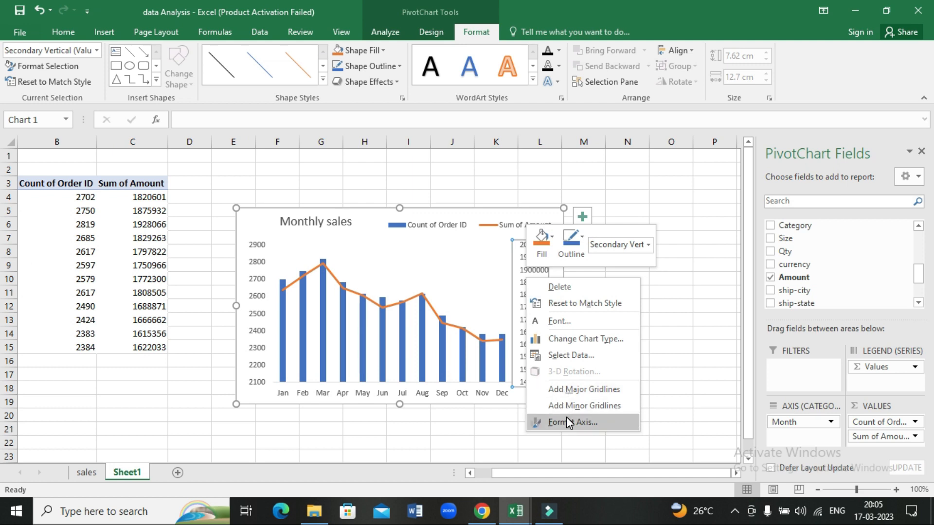
{"action": "left_click", "coordinate": [566, 417]}
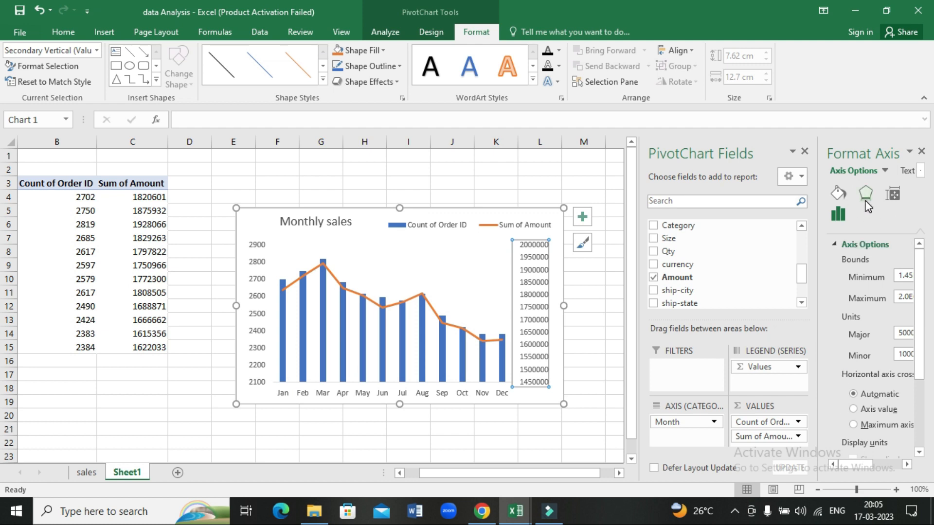
{"action": "left_click_drag", "start_coordinate": [923, 344], "coordinate": [926, 404]}
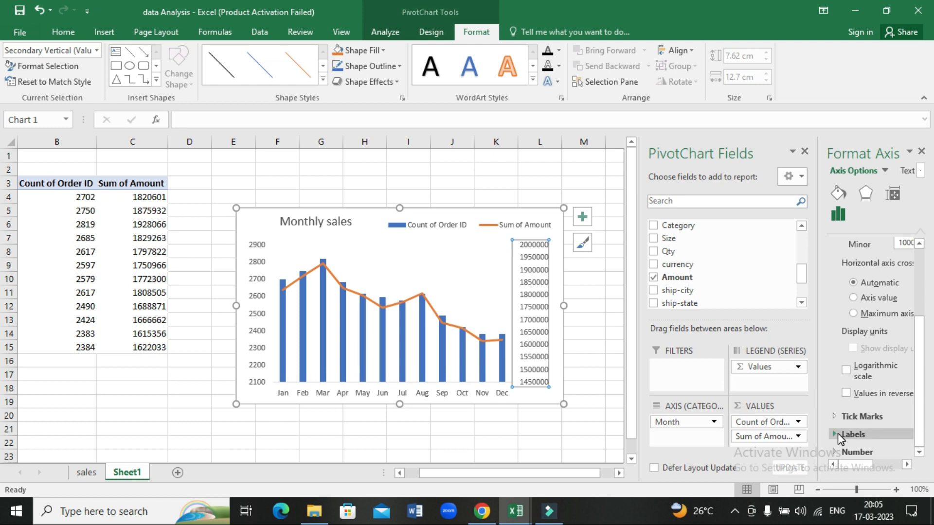
{"action": "left_click", "coordinate": [858, 434]}
{"action": "scroll", "coordinate": [849, 445], "scroll_direction": "down", "scroll_amount": 1}
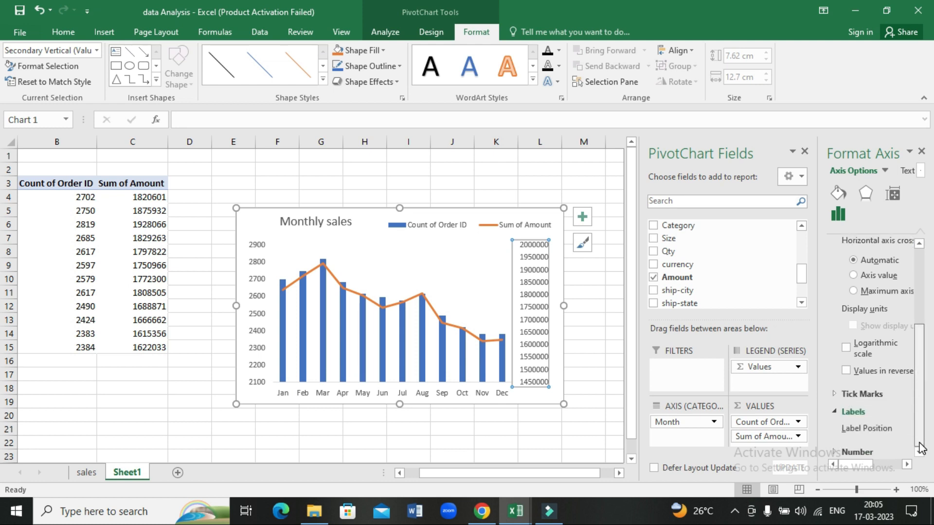
{"action": "left_click", "coordinate": [836, 451]}
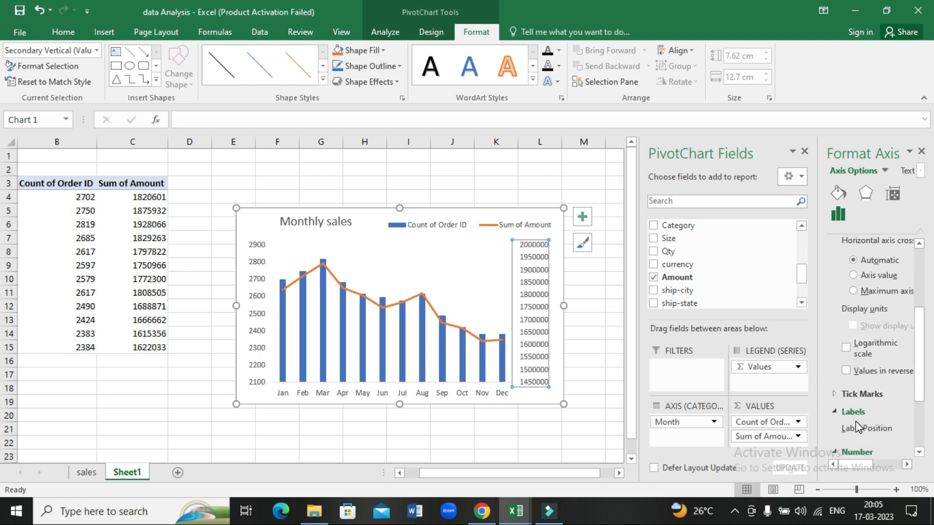
{"action": "left_click_drag", "start_coordinate": [920, 393], "coordinate": [920, 439]}
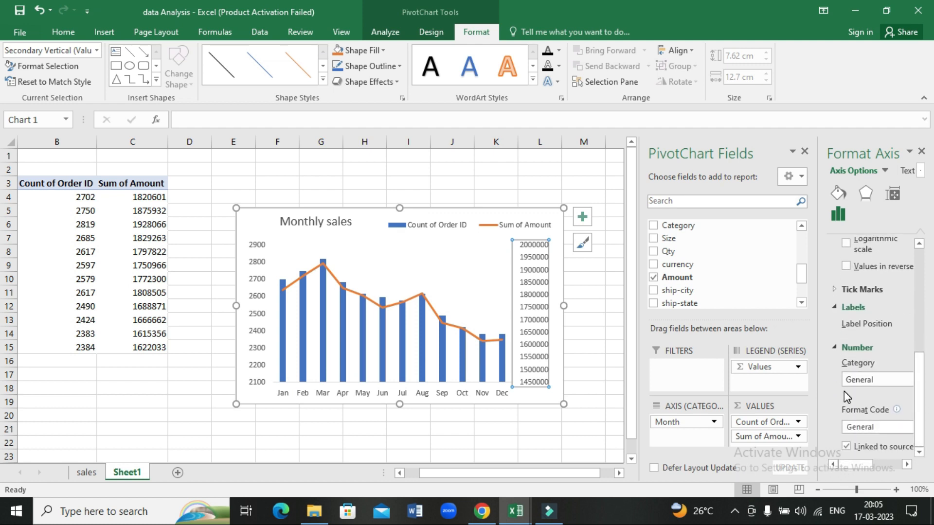
{"action": "left_click", "coordinate": [805, 152]}
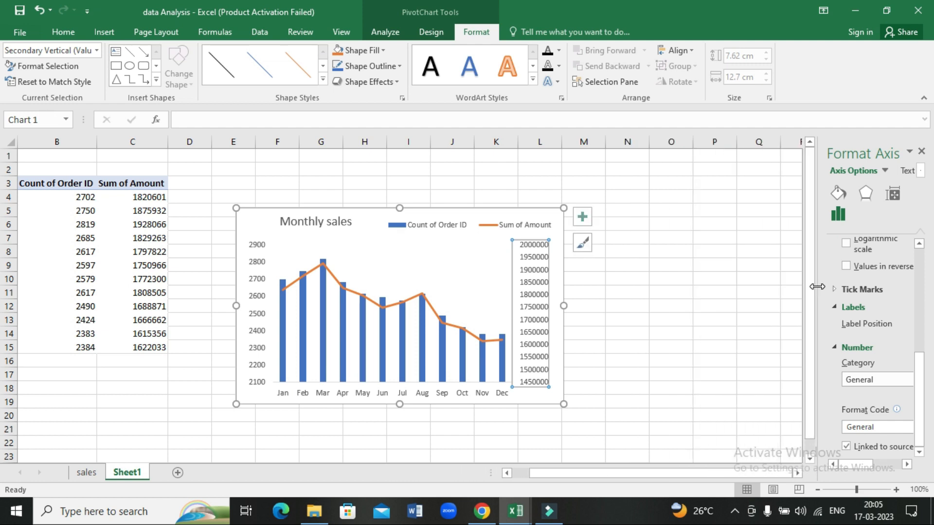
{"action": "left_click_drag", "start_coordinate": [817, 287], "coordinate": [655, 283]}
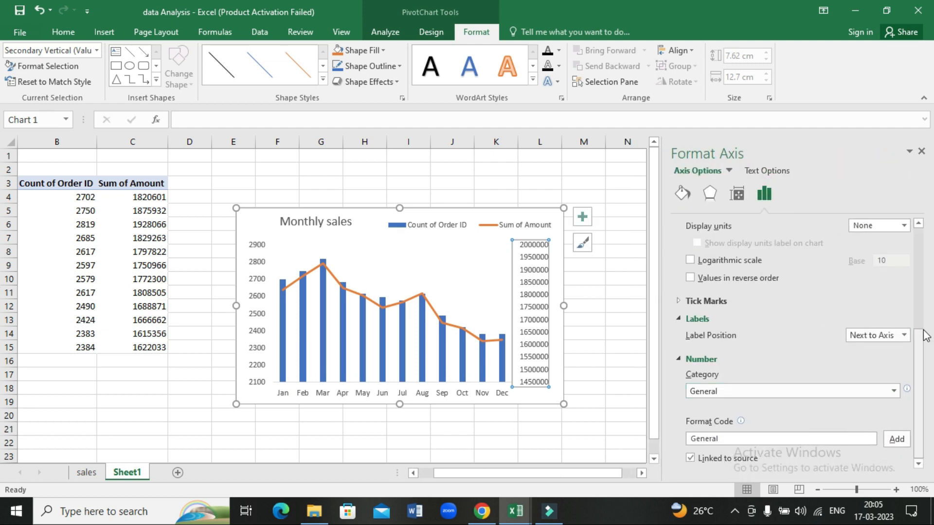
{"action": "left_click_drag", "start_coordinate": [921, 344], "coordinate": [927, 411]}
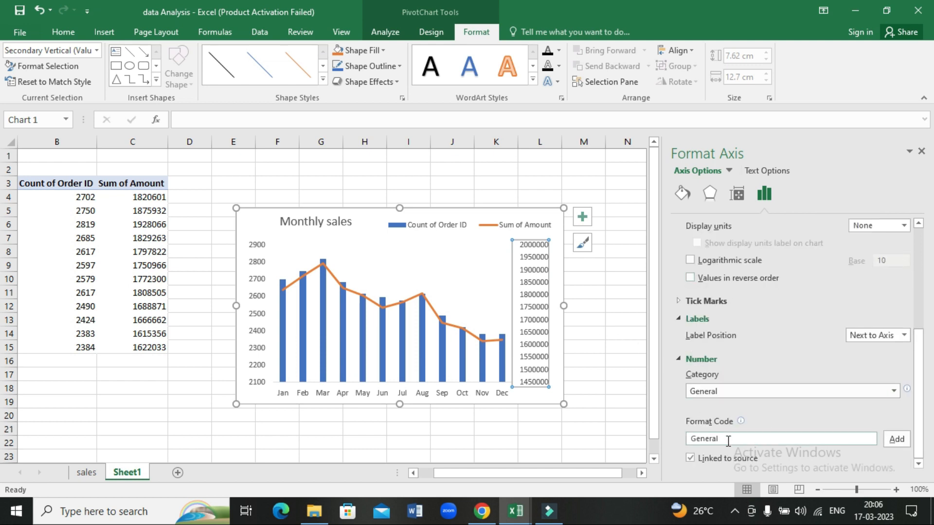
{"action": "left_click_drag", "start_coordinate": [728, 441], "coordinate": [688, 440]}
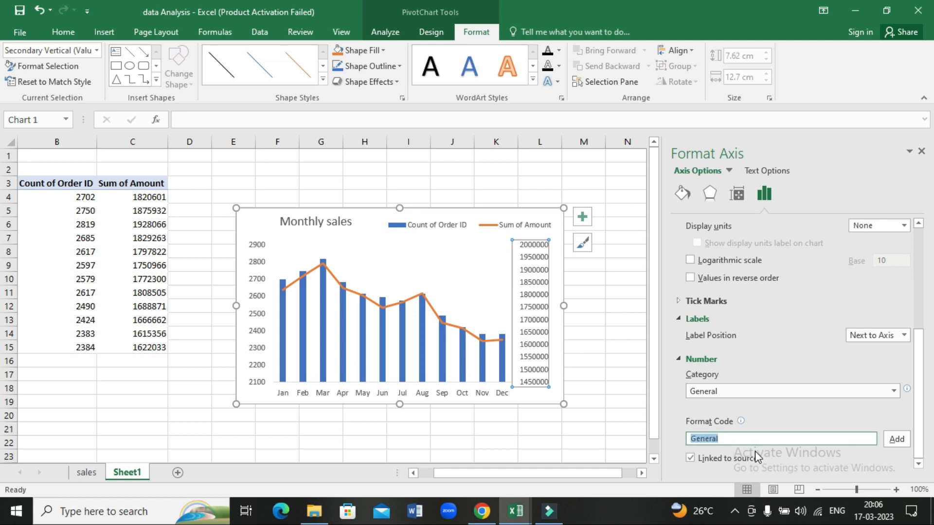
{"action": "type", "text": "0.00,,\"m"}
{"action": "left_click", "coordinate": [897, 440]}
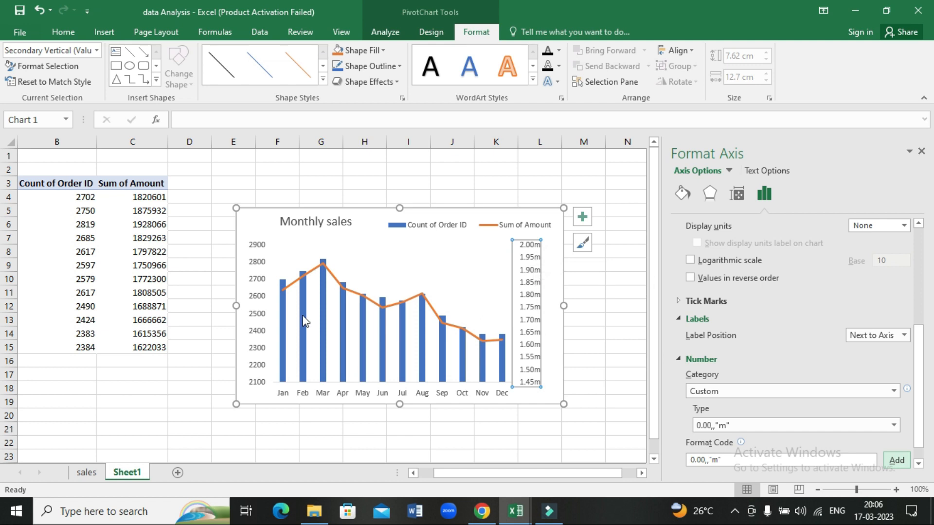
Nudge the legend slightly up and to the left in the monthly PivotChart, then deselect the chart.
{"action": "right_click", "coordinate": [258, 298]}
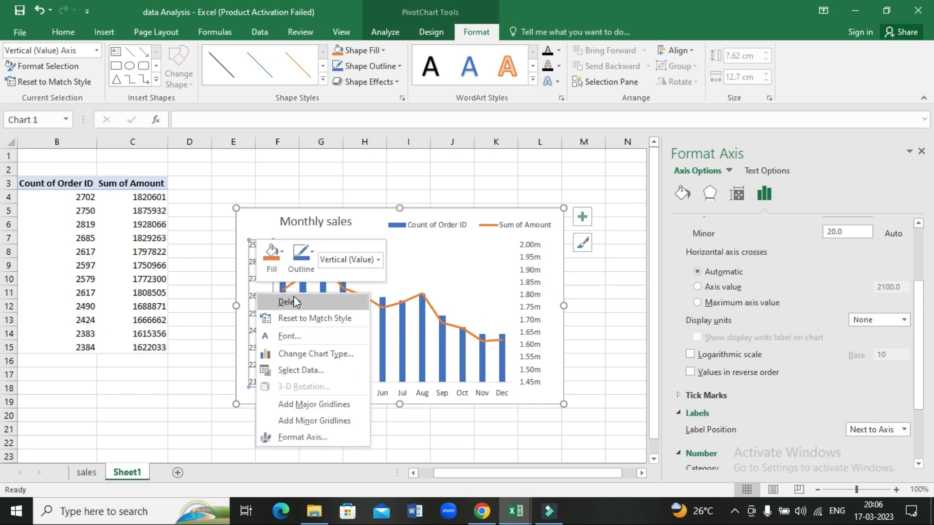
{"action": "left_click", "coordinate": [272, 302]}
{"action": "mouse_move", "coordinate": [378, 217]}
{"action": "left_mouse_down"}
{"action": "mouse_move", "coordinate": [360, 194]}
{"action": "mouse_move", "coordinate": [369, 214]}
{"action": "left_mouse_up"}
{"action": "left_click", "coordinate": [620, 320]}
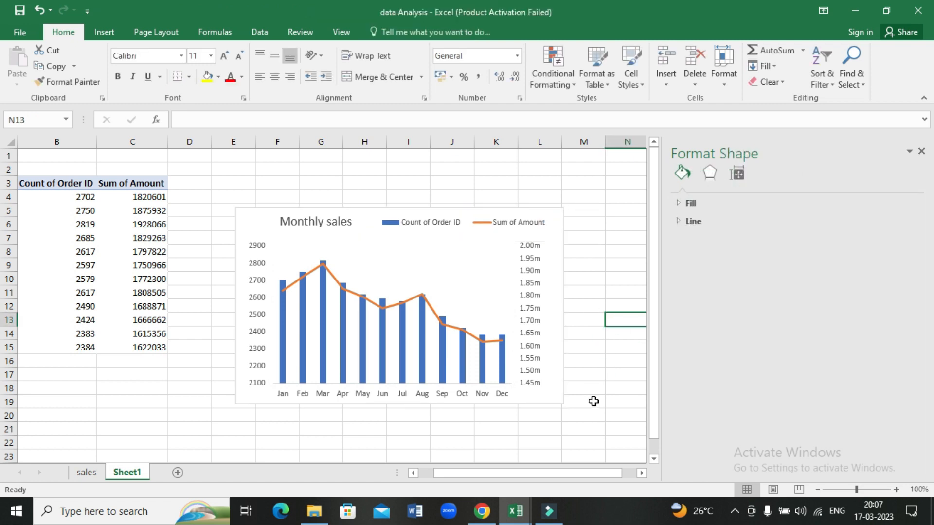
Select the chart area of the Monthly sales PivotChart and copy the whole chart.
{"action": "right_click", "coordinate": [434, 260]}
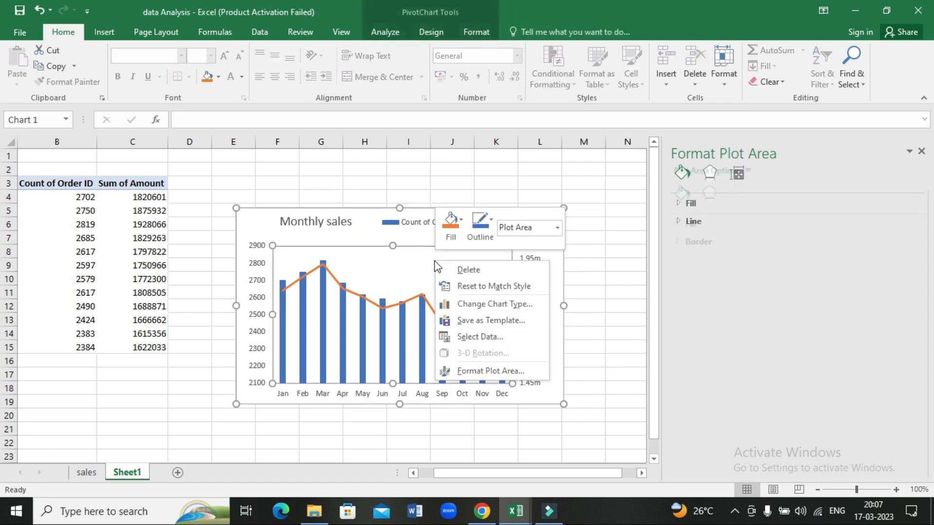
{"action": "key", "text": "Escape"}
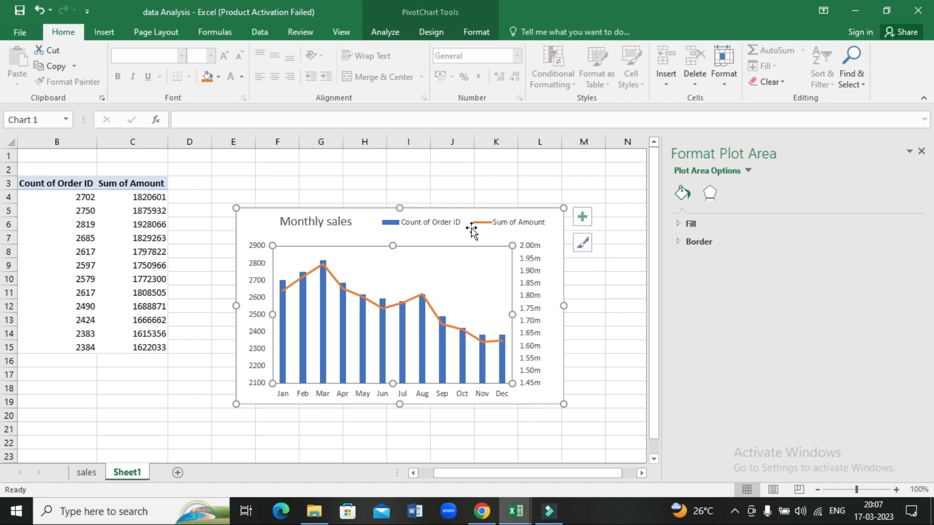
{"action": "left_click", "coordinate": [471, 228]}
{"action": "left_click", "coordinate": [251, 216]}
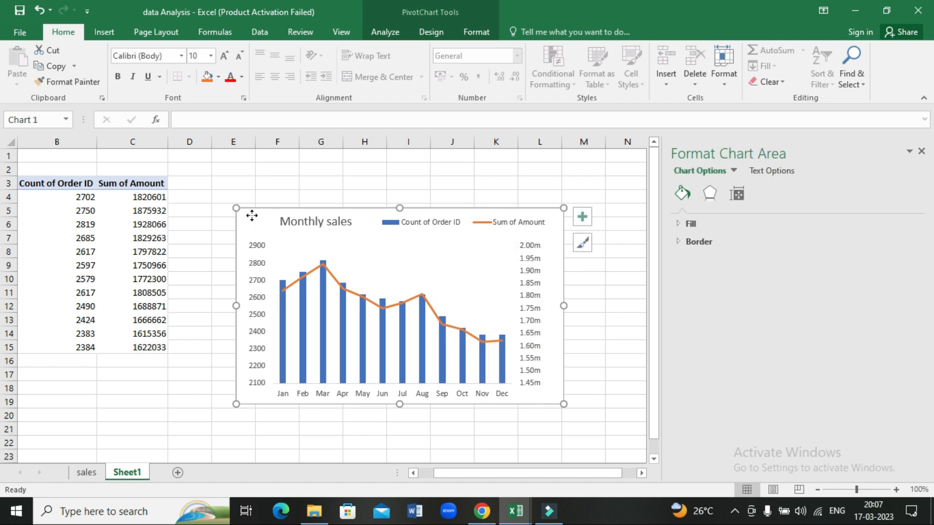
{"action": "right_click", "coordinate": [252, 215]}
{"action": "key", "text": "Escape"}
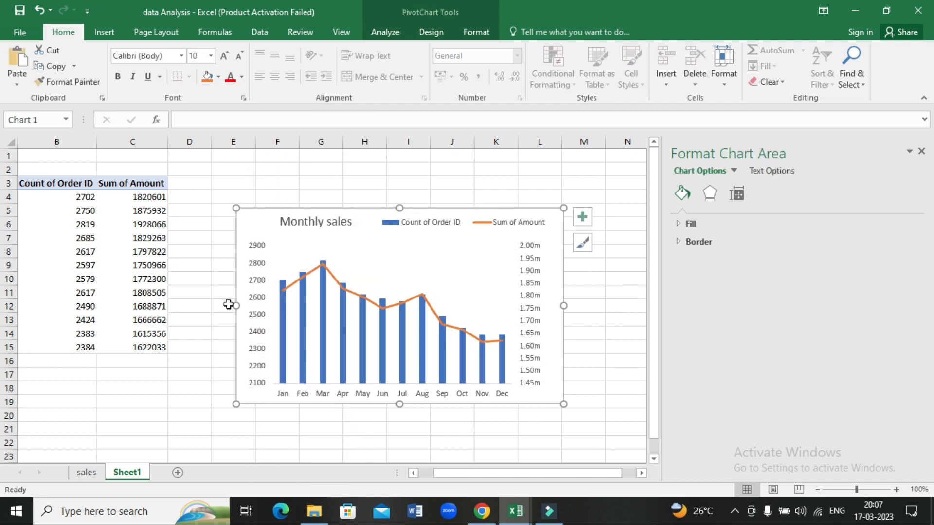
Add a new worksheet and rename it "report".
{"action": "left_click", "coordinate": [178, 473]}
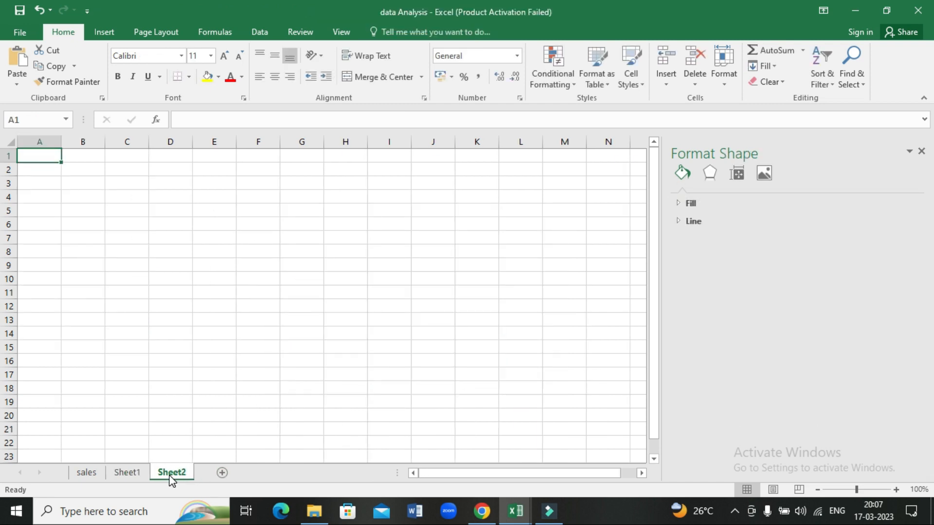
{"action": "right_click", "coordinate": [171, 478]}
{"action": "left_click", "coordinate": [204, 349]}
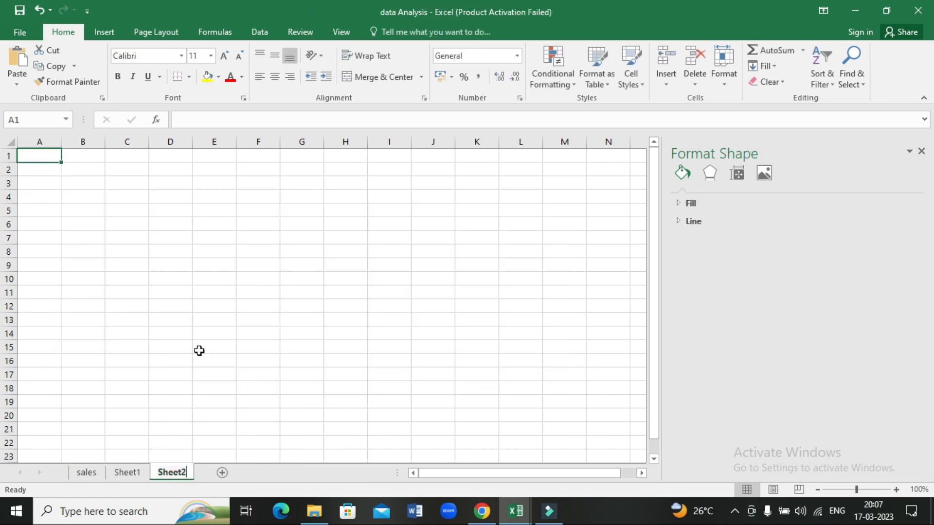
{"action": "type", "text": "report"}
{"action": "key", "text": "Return"}
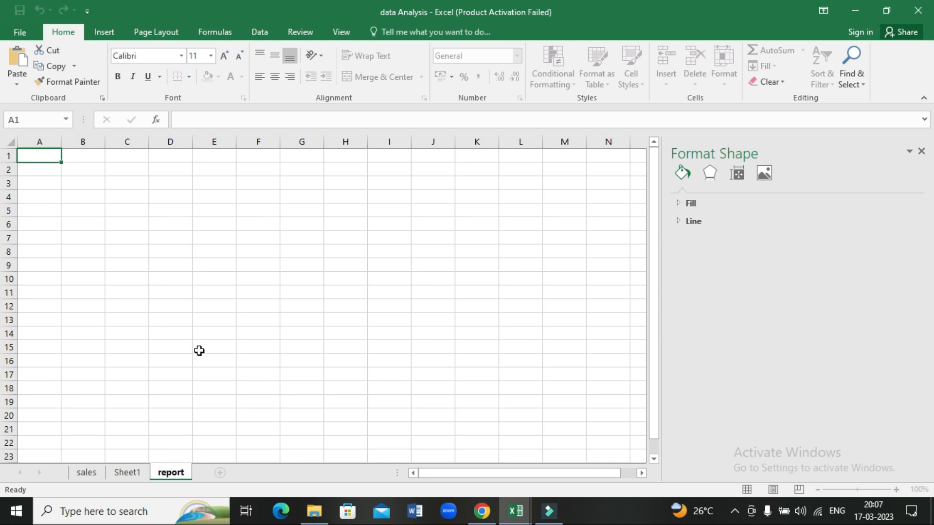
Paste the Monthly sales PivotChart into the report sheet and move it so its upper-left corner sits near cell B11.
{"action": "key", "text": "ctrl+v"}
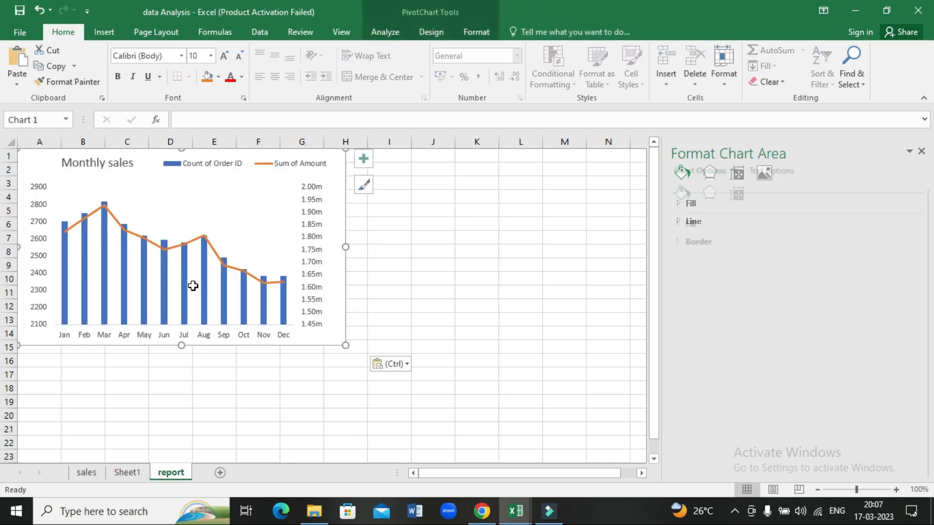
{"action": "left_click_drag", "start_coordinate": [285, 259], "coordinate": [307, 292]}
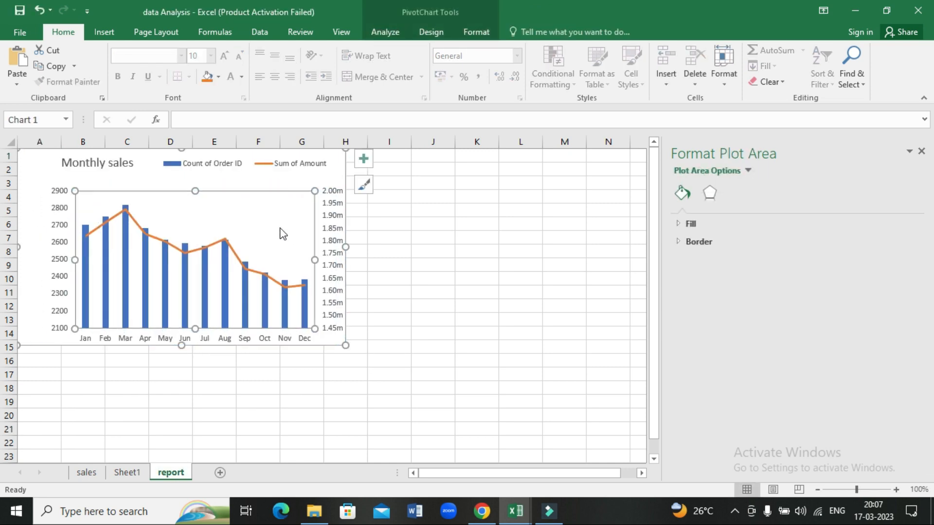
{"action": "left_click_drag", "start_coordinate": [34, 172], "coordinate": [75, 318]}
Title the report sheet "Sales Data Analysis Report" in row 1, merging and centering it across A1:P2.
{"action": "left_click", "coordinate": [33, 156]}
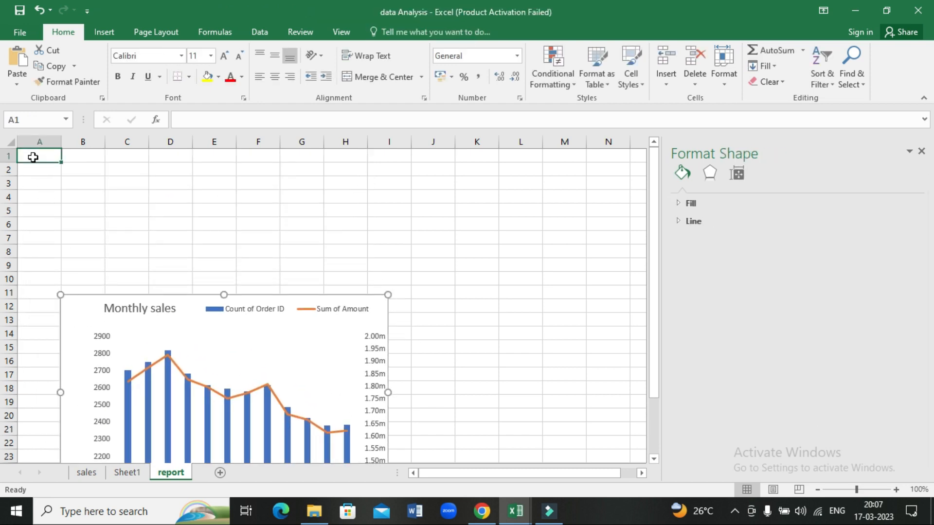
{"action": "mouse_move", "coordinate": [62, 163]}
{"action": "left_mouse_down"}
{"action": "mouse_move", "coordinate": [315, 177]}
{"action": "mouse_move", "coordinate": [548, 167]}
{"action": "left_mouse_up"}
{"action": "scroll", "coordinate": [412, 182], "scroll_direction": "right", "scroll_amount": 2}
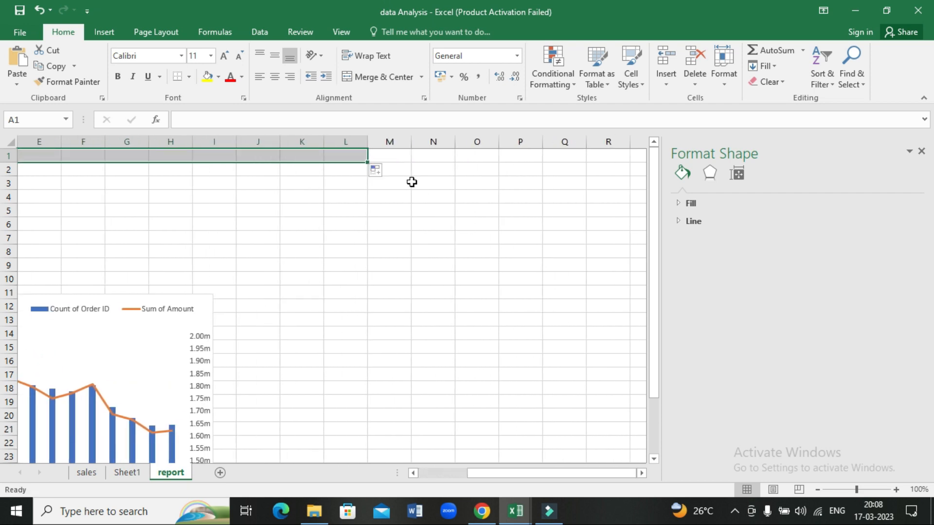
{"action": "left_click_drag", "start_coordinate": [368, 163], "coordinate": [540, 164]}
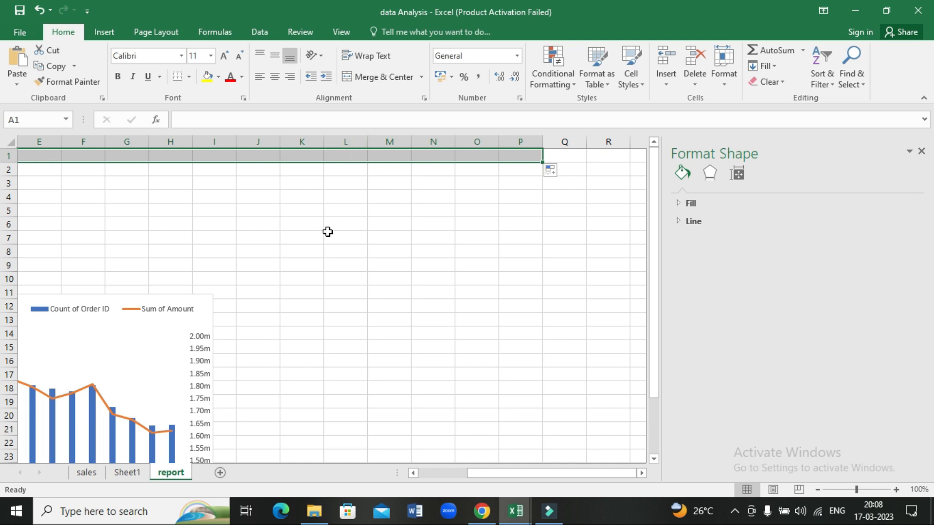
{"action": "scroll", "coordinate": [327, 232], "scroll_direction": "left", "scroll_amount": 2}
{"action": "left_click_drag", "start_coordinate": [157, 157], "coordinate": [698, 171]}
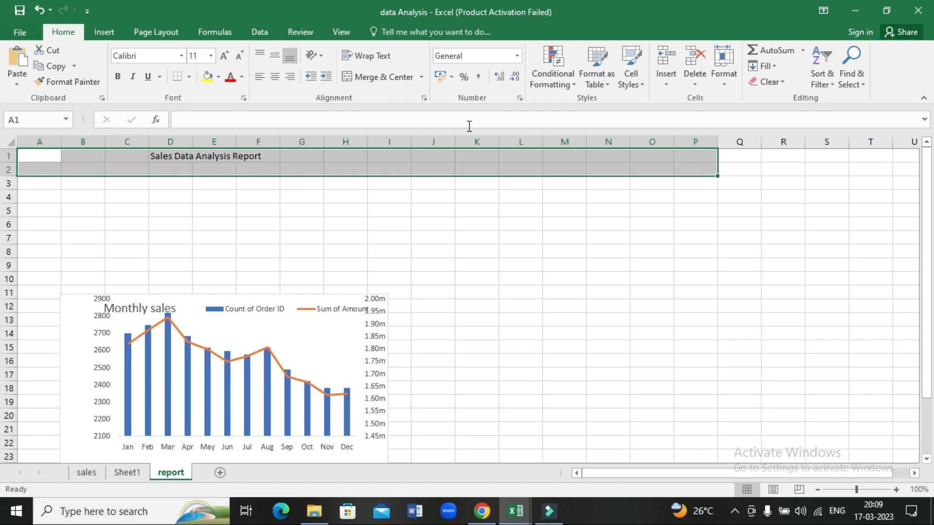
{"action": "left_click", "coordinate": [386, 83]}
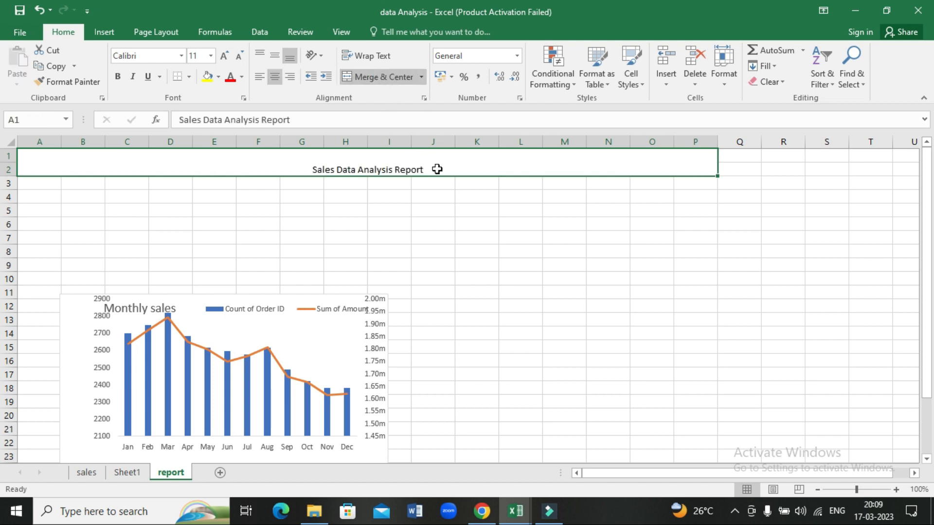
Enlarge the "Sales Data Analysis Report" title text to font size 20.
{"action": "double_click", "coordinate": [397, 167]}
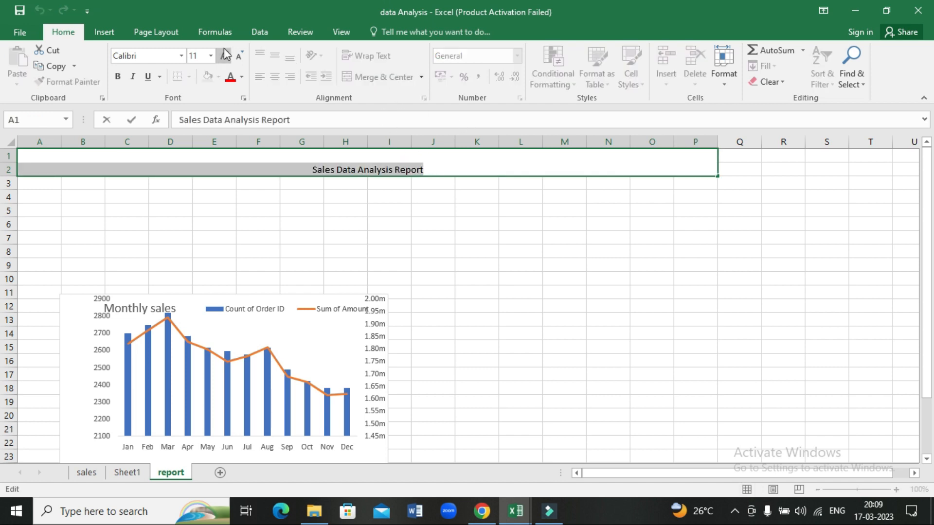
{"action": "left_click", "coordinate": [225, 57]}
{"action": "left_click", "coordinate": [225, 57]}
{"action": "left_click", "coordinate": [225, 56]}
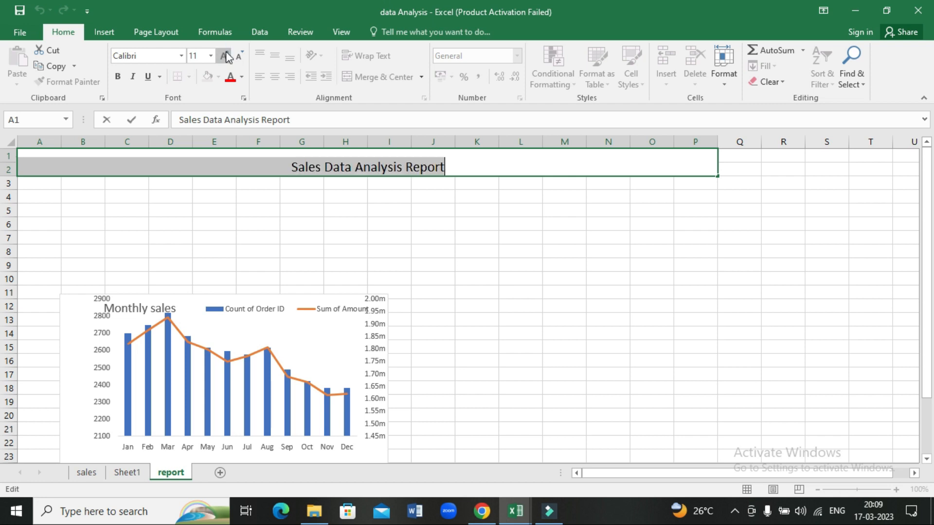
{"action": "left_click", "coordinate": [224, 57]}
{"action": "left_click", "coordinate": [225, 57]}
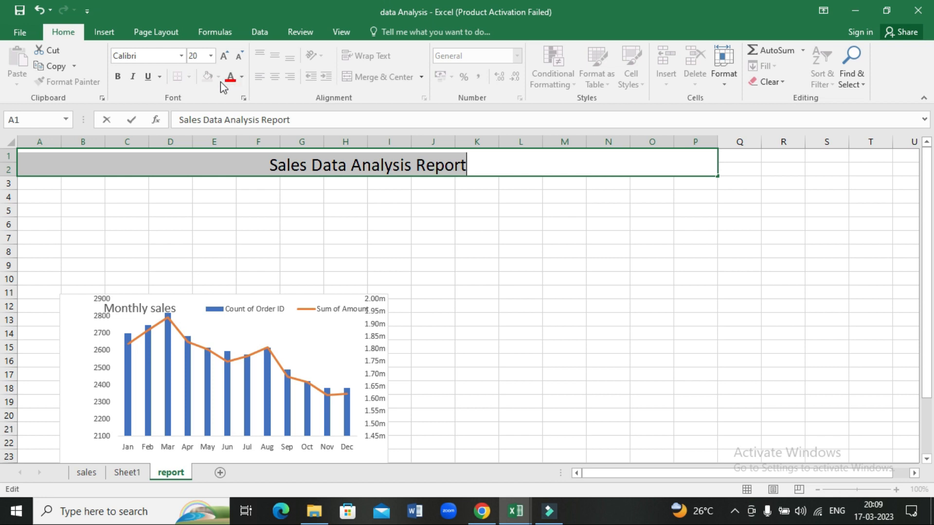
{"action": "left_click", "coordinate": [249, 169]}
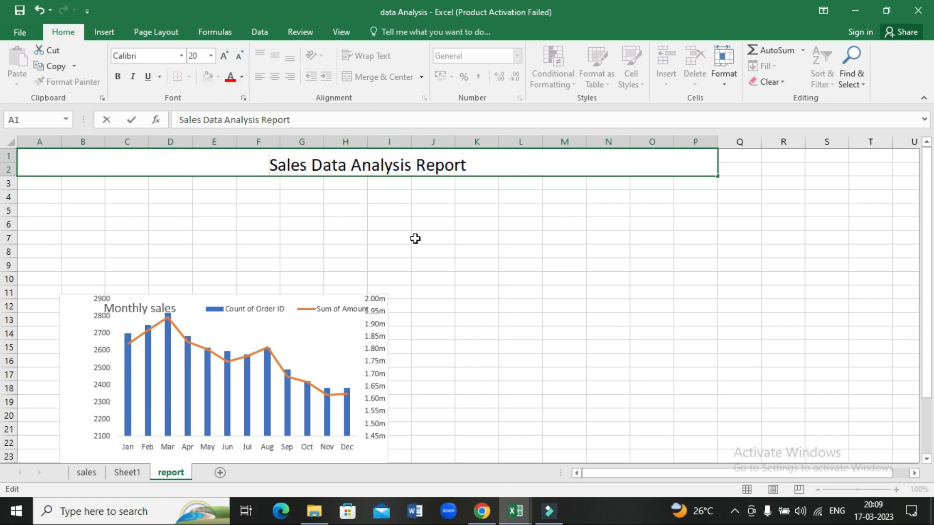
{"action": "key", "text": "Escape"}
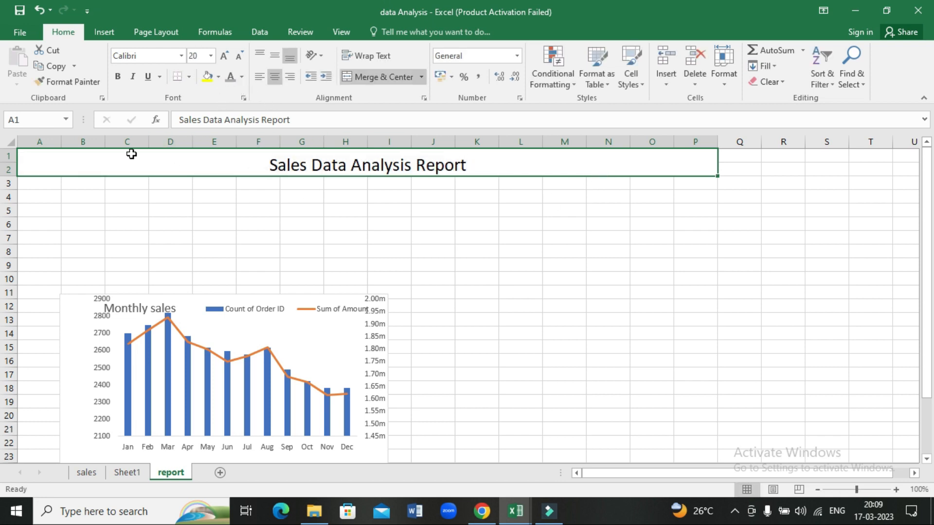
Fill the merged title cell with a medium blue-gray theme color and deselect it.
{"action": "left_click", "coordinate": [218, 78]}
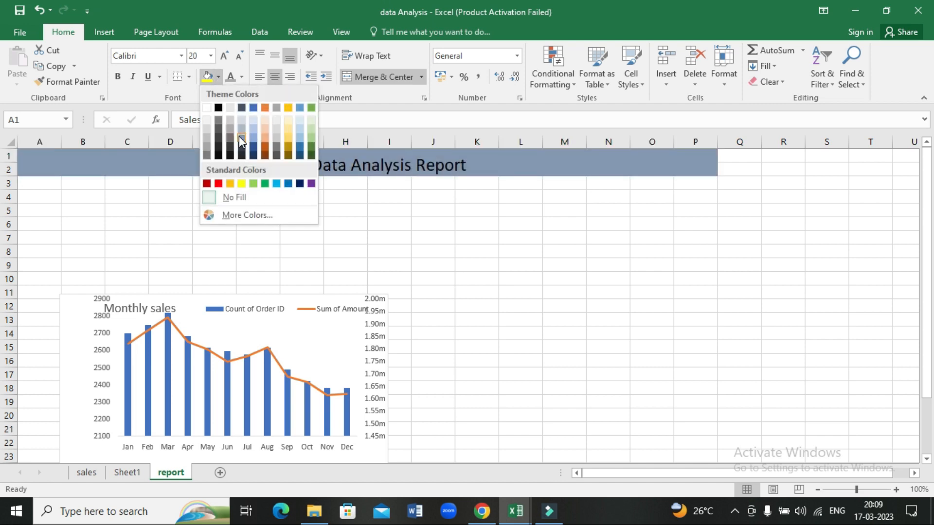
{"action": "left_click", "coordinate": [242, 140]}
{"action": "left_click", "coordinate": [512, 238]}
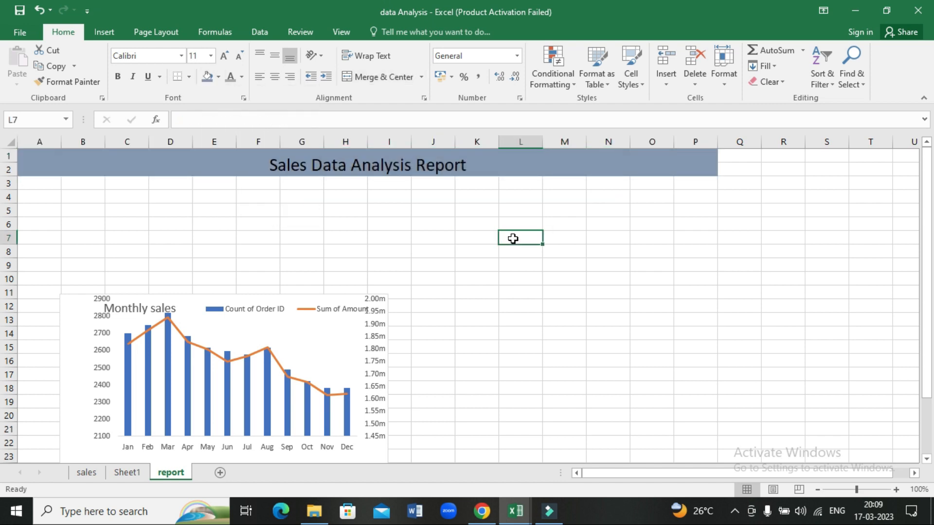
{"action": "scroll", "coordinate": [538, 262], "scroll_direction": "down", "scroll_amount": 1}
{"action": "scroll", "coordinate": [538, 262], "scroll_direction": "up", "scroll_amount": 1}
{"action": "left_click_drag", "start_coordinate": [46, 186], "coordinate": [540, 450]}
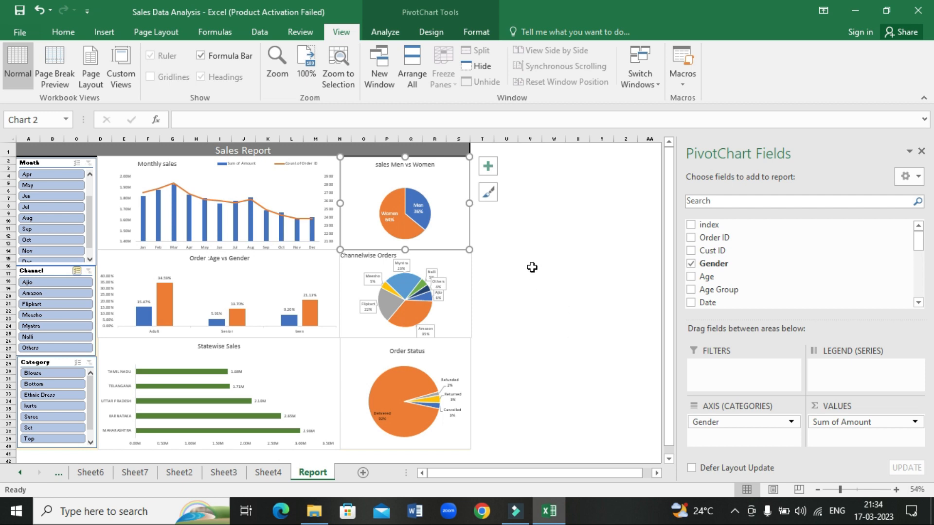
Look over the Monthly sales and sales Men vs Women charts in the finished Report, then open the gender PivotTable on Sheet3.
{"action": "left_click", "coordinate": [291, 183]}
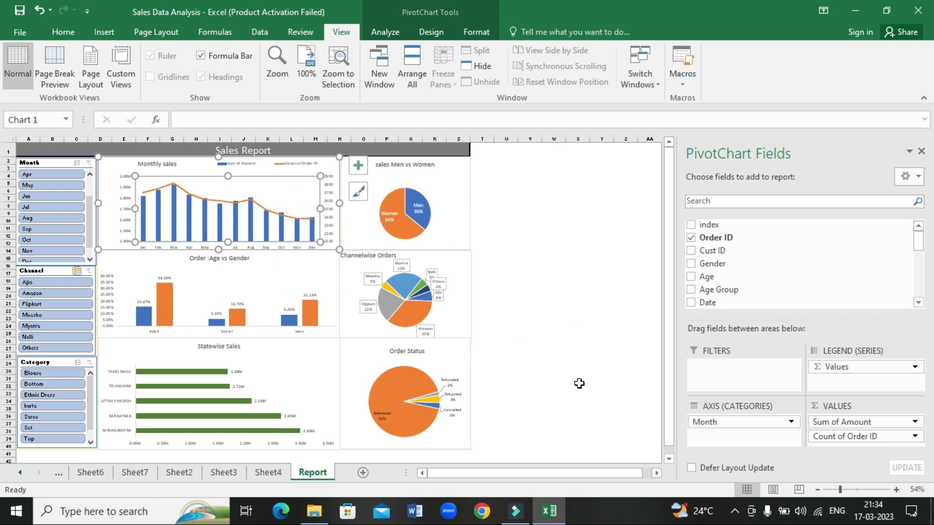
{"action": "left_click", "coordinate": [458, 204]}
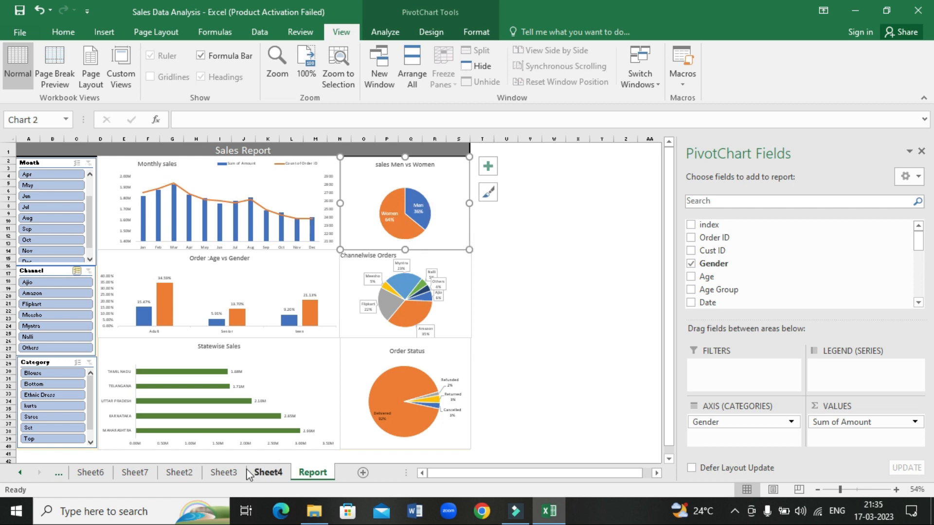
{"action": "left_click", "coordinate": [174, 475]}
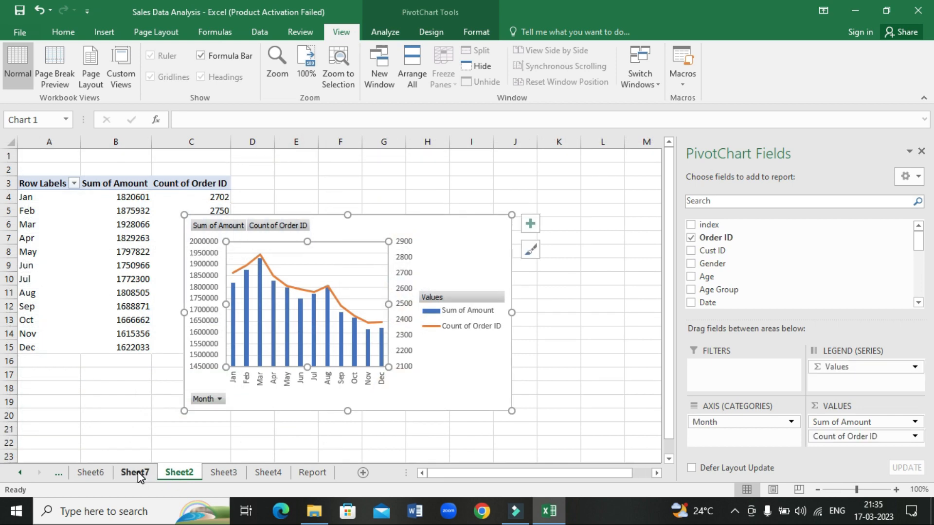
{"action": "left_click", "coordinate": [139, 475]}
{"action": "left_click", "coordinate": [223, 474]}
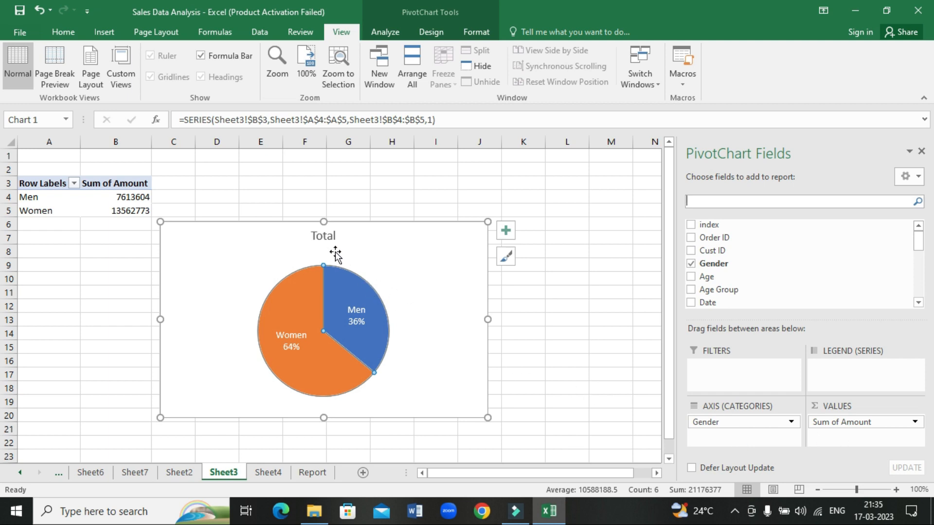
{"action": "left_click", "coordinate": [322, 236]}
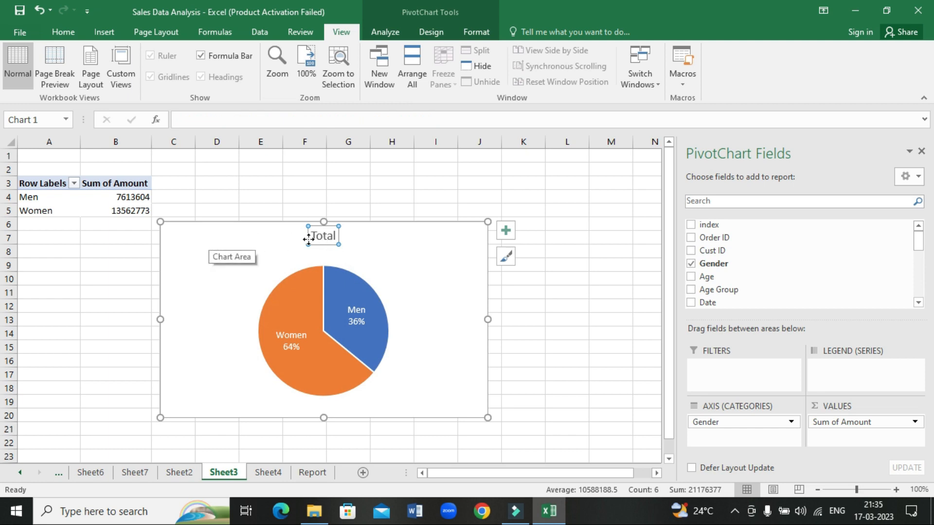
{"action": "right_click", "coordinate": [322, 237]}
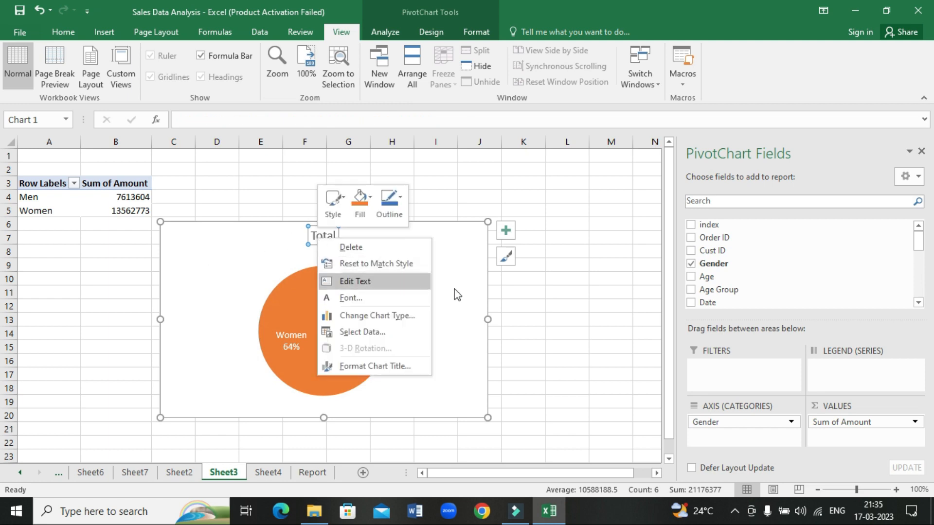
{"action": "left_click", "coordinate": [474, 302]}
{"action": "left_click", "coordinate": [237, 241]}
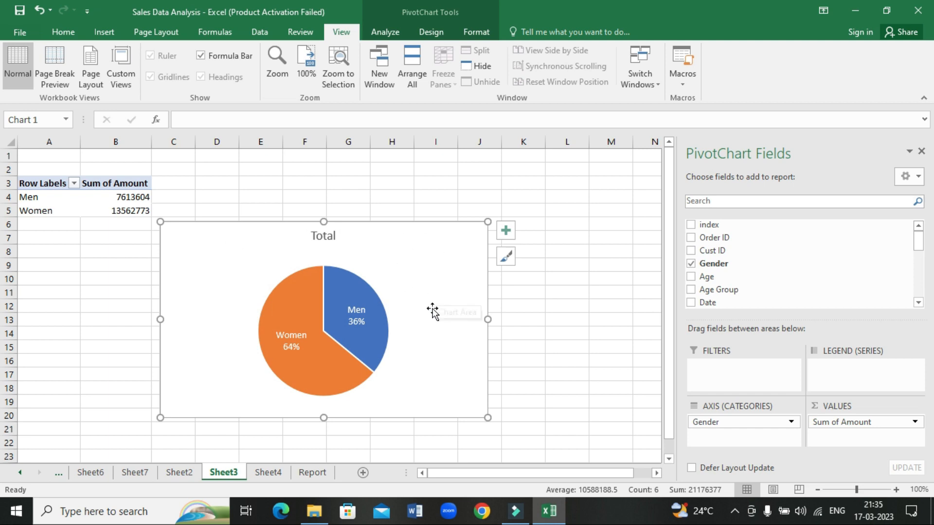
Try adding a legend to the gender pie chart, then remove it again.
{"action": "left_click", "coordinate": [504, 237]}
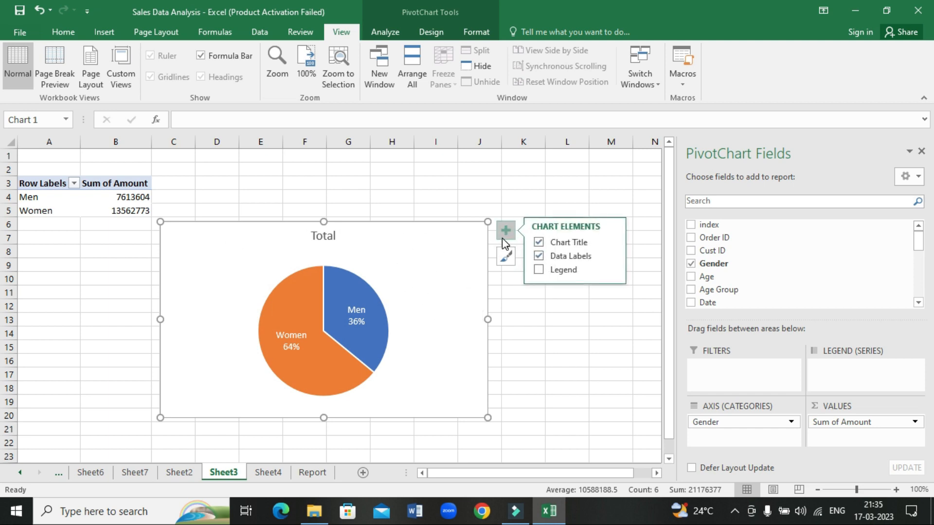
{"action": "left_click", "coordinate": [540, 269]}
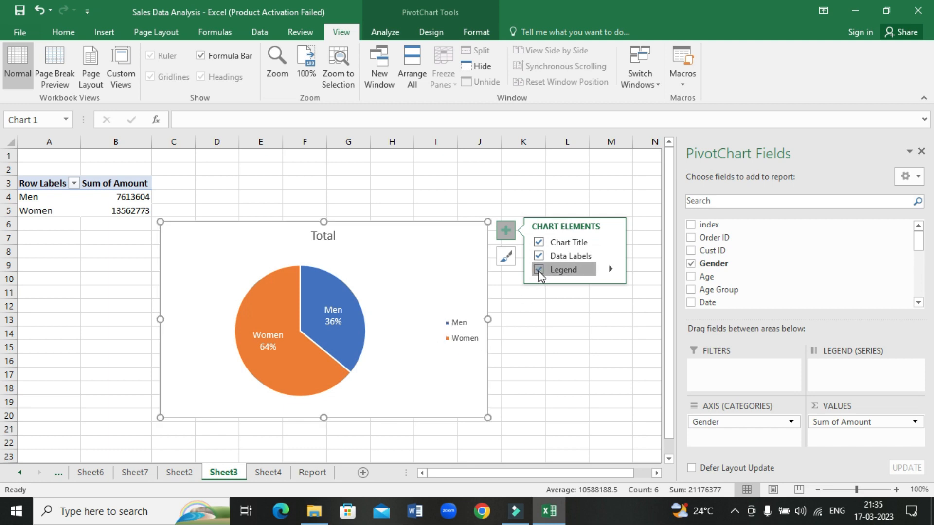
{"action": "left_click", "coordinate": [539, 270]}
Select the Men and Women data labels of the pie chart and open their formatting options.
{"action": "left_click", "coordinate": [359, 308]}
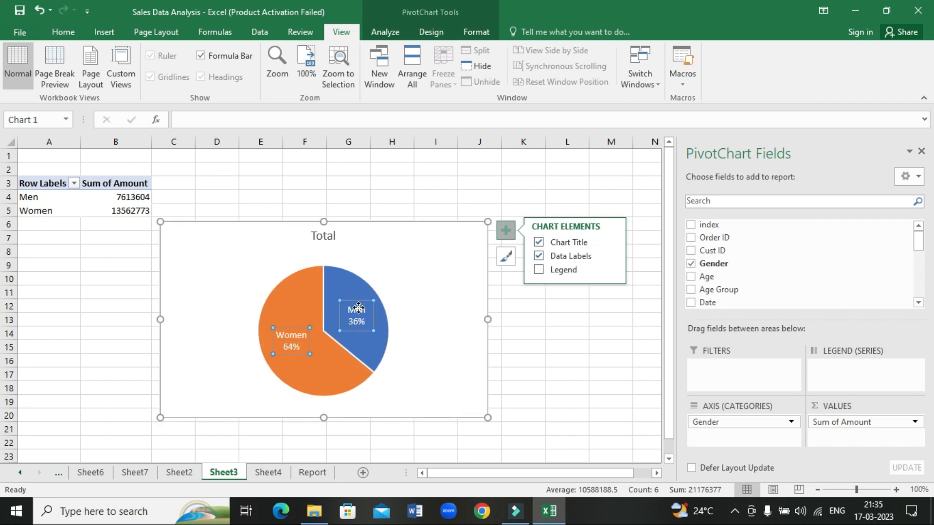
{"action": "right_click", "coordinate": [359, 309]}
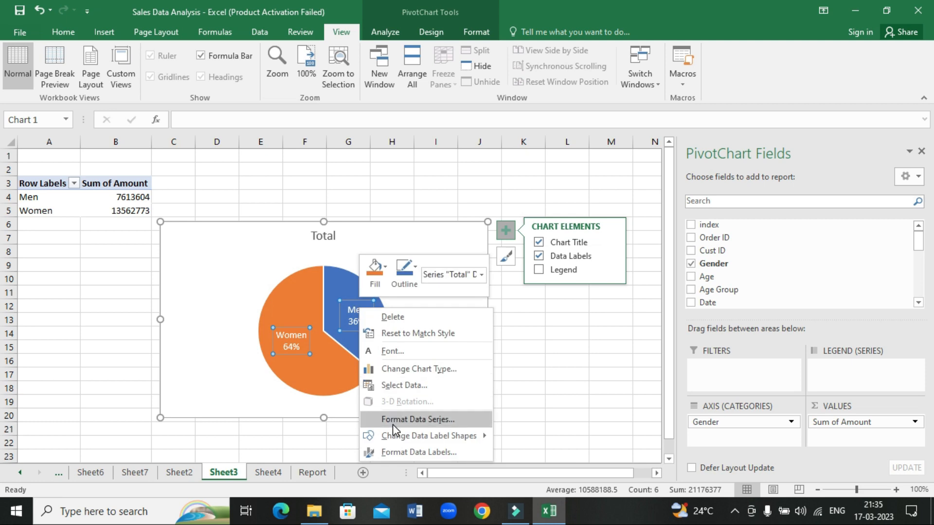
{"action": "left_click", "coordinate": [392, 452]}
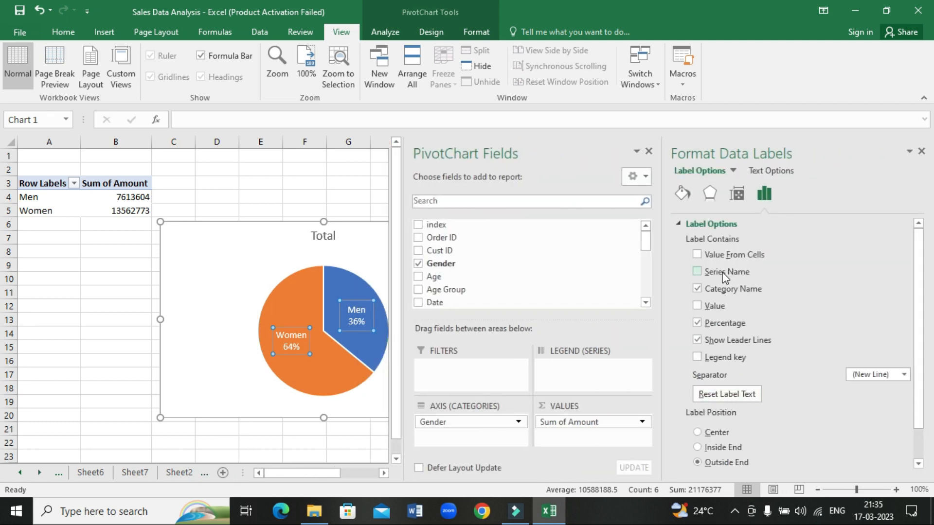
Try out the Value, Percentage and Category Name label contents, returning to category name and percentage only.
{"action": "left_click", "coordinate": [698, 307]}
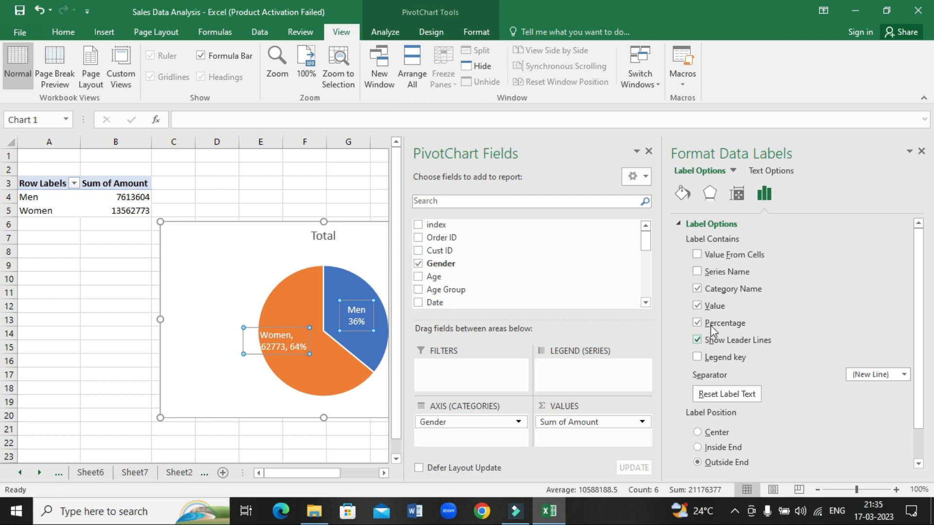
{"action": "left_click", "coordinate": [697, 324]}
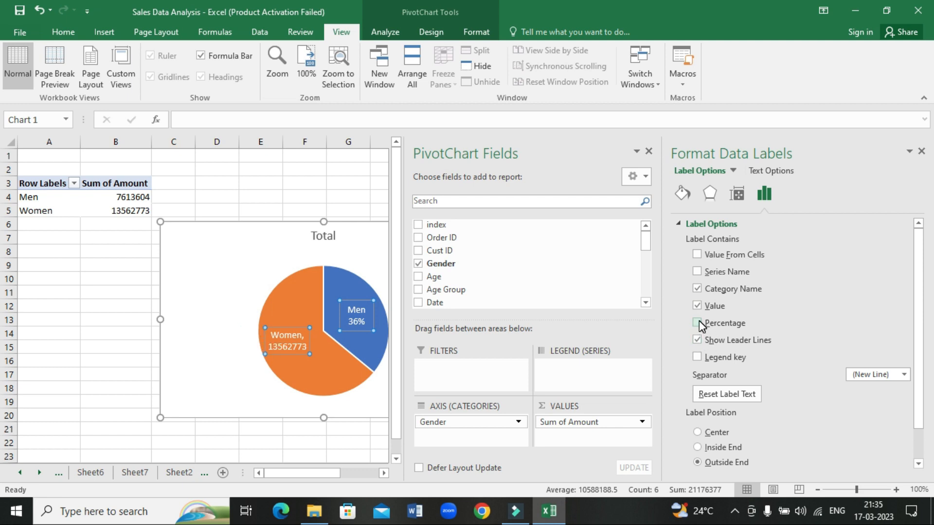
{"action": "left_click", "coordinate": [698, 324]}
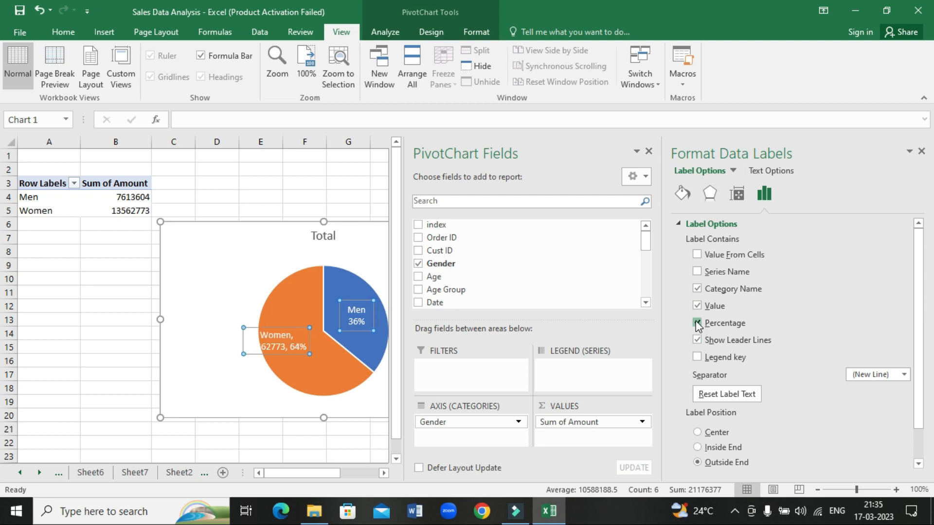
{"action": "left_click", "coordinate": [698, 324]}
{"action": "left_click", "coordinate": [698, 306]}
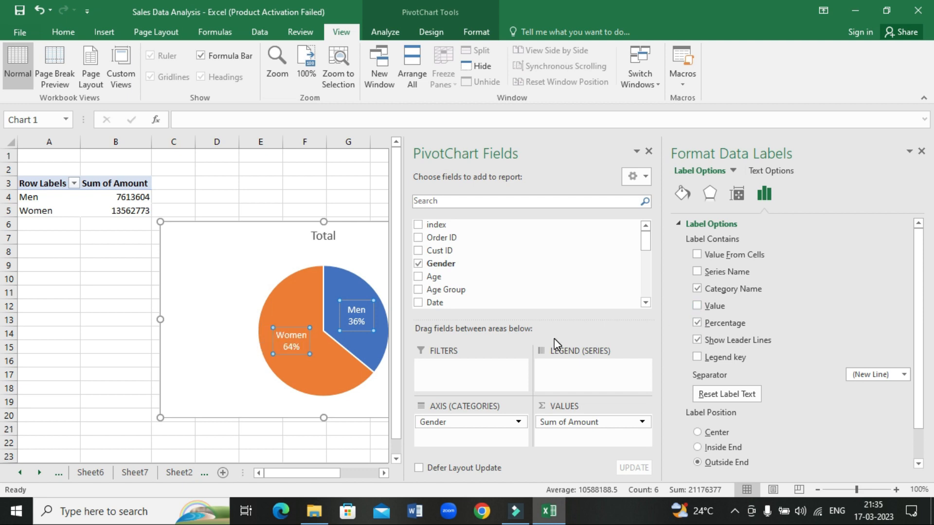
{"action": "left_click", "coordinate": [697, 289]}
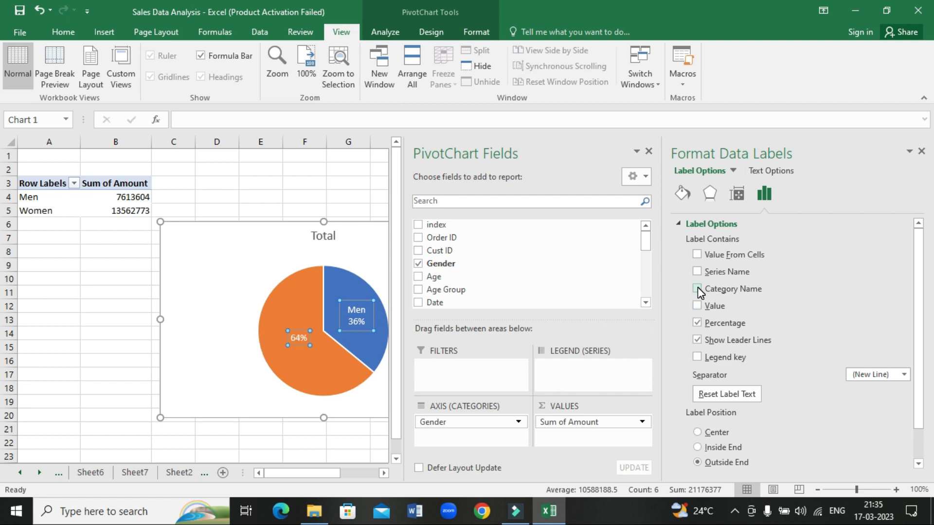
{"action": "left_click", "coordinate": [698, 289]}
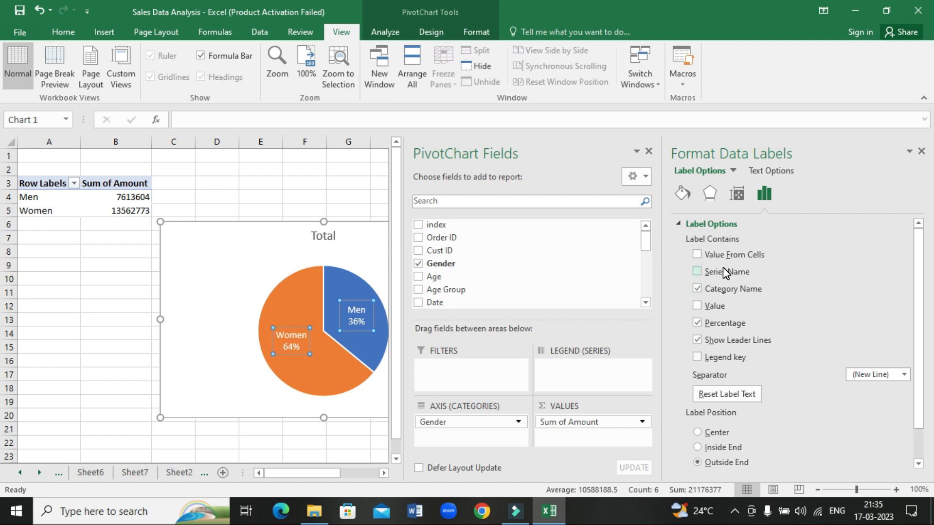
Compare the Center, Inside End and Outside End label positions on the pie chart and settle on Inside End.
{"action": "left_click", "coordinate": [698, 432]}
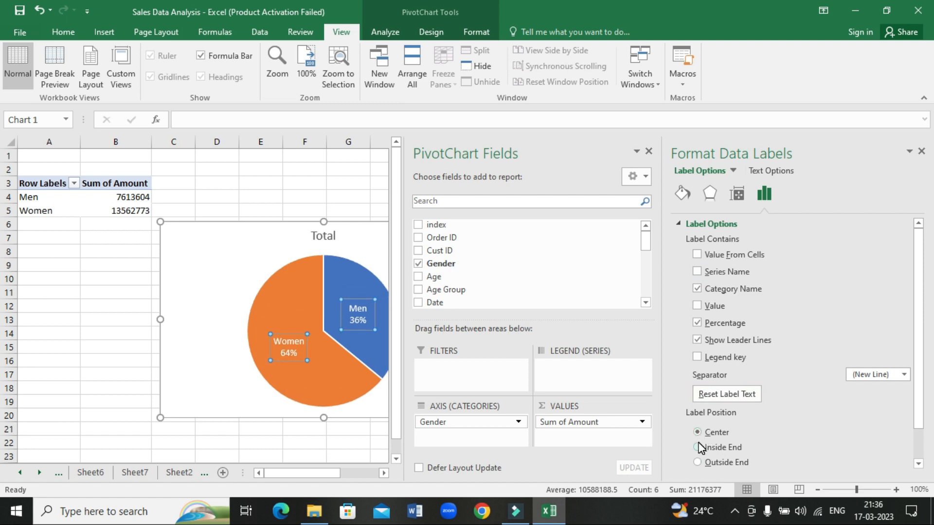
{"action": "left_click", "coordinate": [698, 447]}
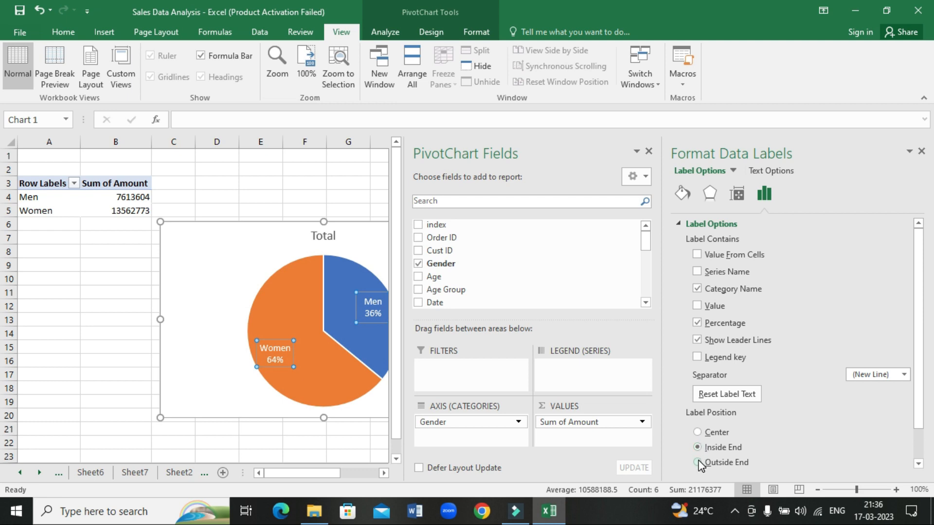
{"action": "left_click", "coordinate": [698, 463]}
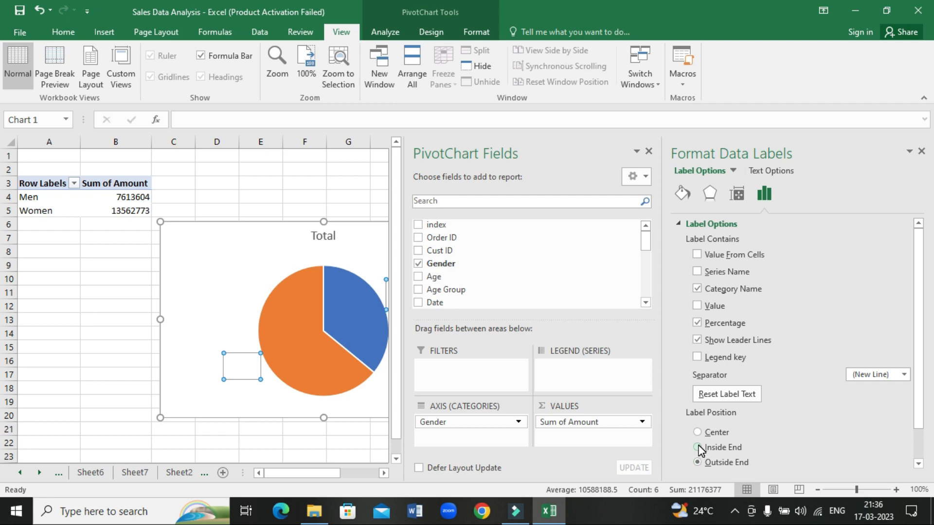
{"action": "left_click", "coordinate": [698, 447]}
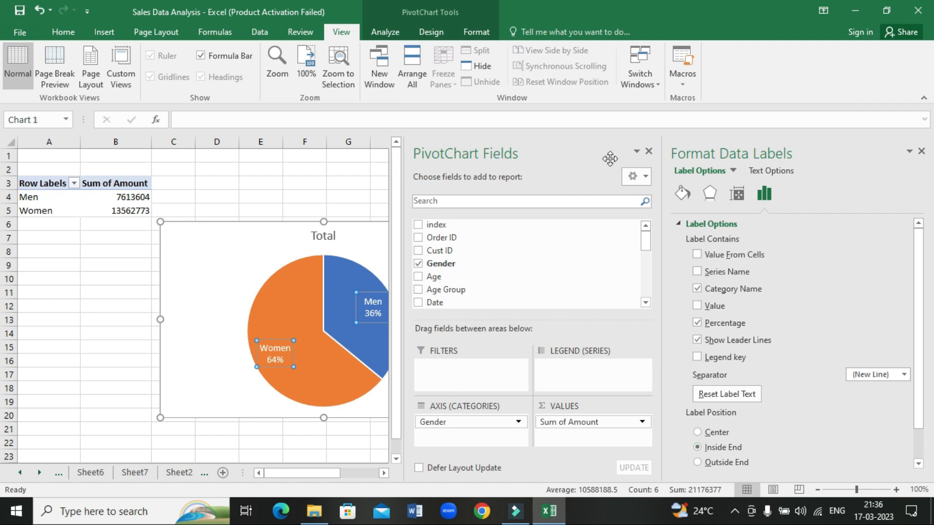
Try rotating the pie's first slice to 25° and exploding the slices by 18%, returning both settings to 0.
{"action": "left_click", "coordinate": [649, 152]}
{"action": "left_click", "coordinate": [506, 230]}
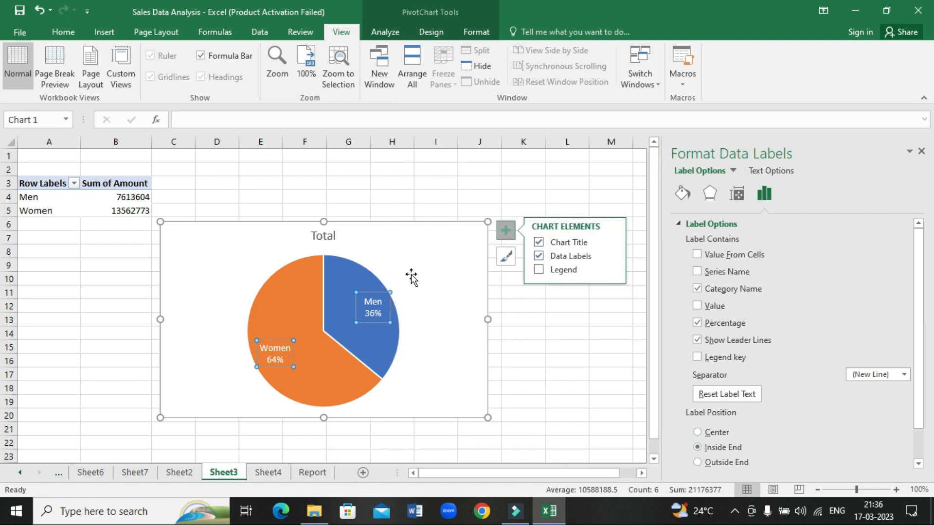
{"action": "left_click", "coordinate": [303, 297]}
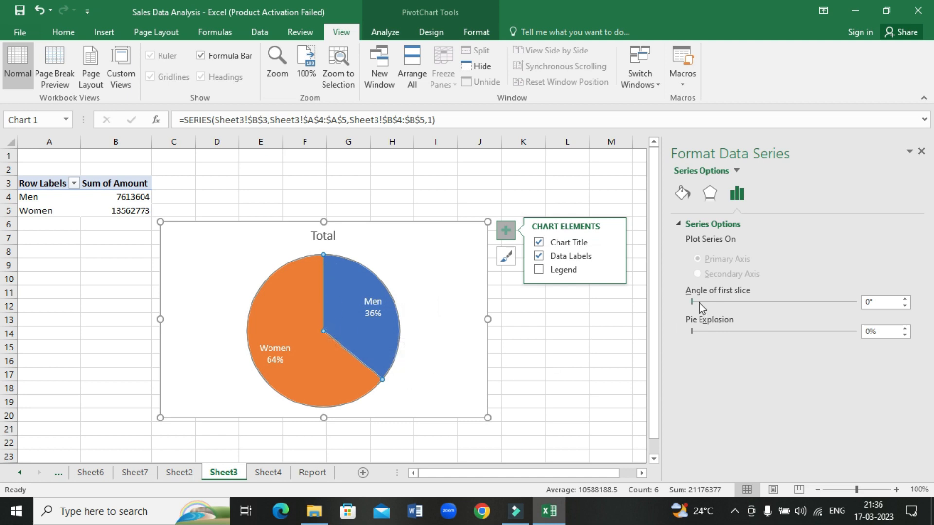
{"action": "left_click_drag", "start_coordinate": [699, 303], "coordinate": [703, 301]}
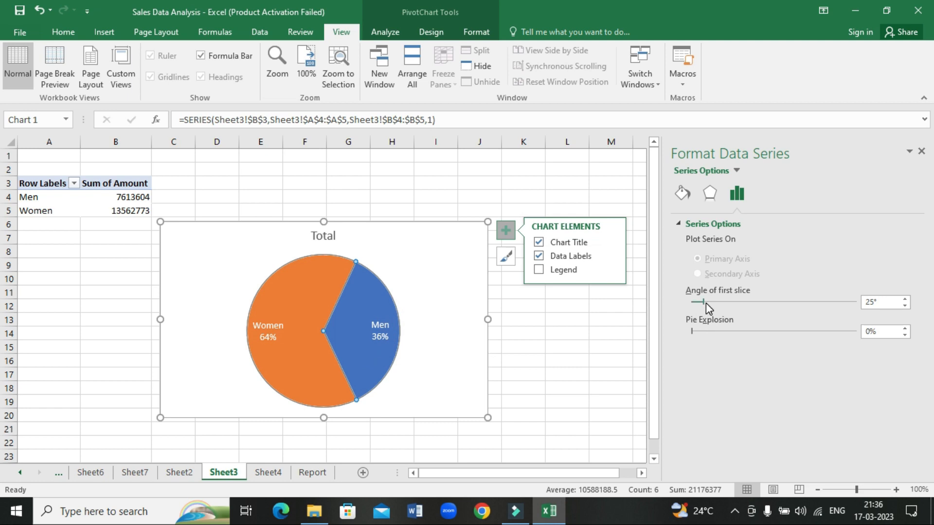
{"action": "left_click_drag", "start_coordinate": [703, 302], "coordinate": [699, 331]}
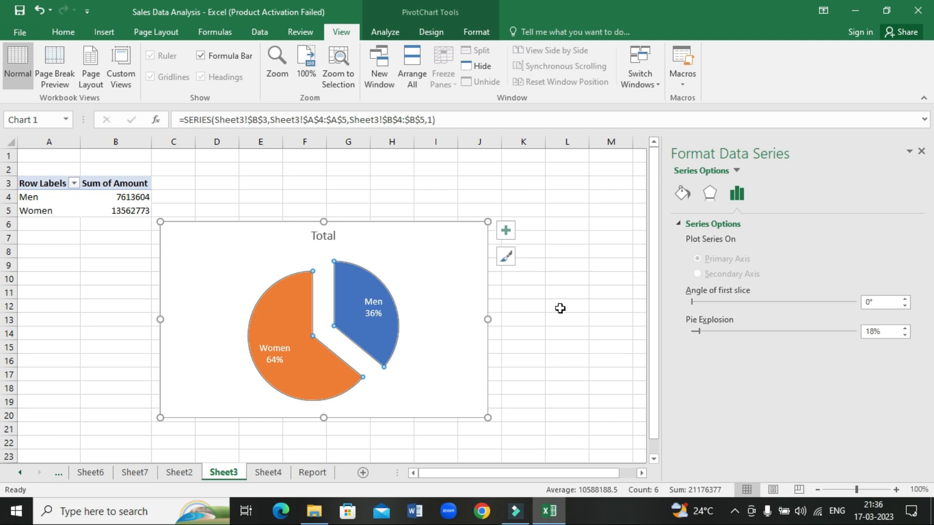
{"action": "left_click_drag", "start_coordinate": [700, 333], "coordinate": [636, 333]}
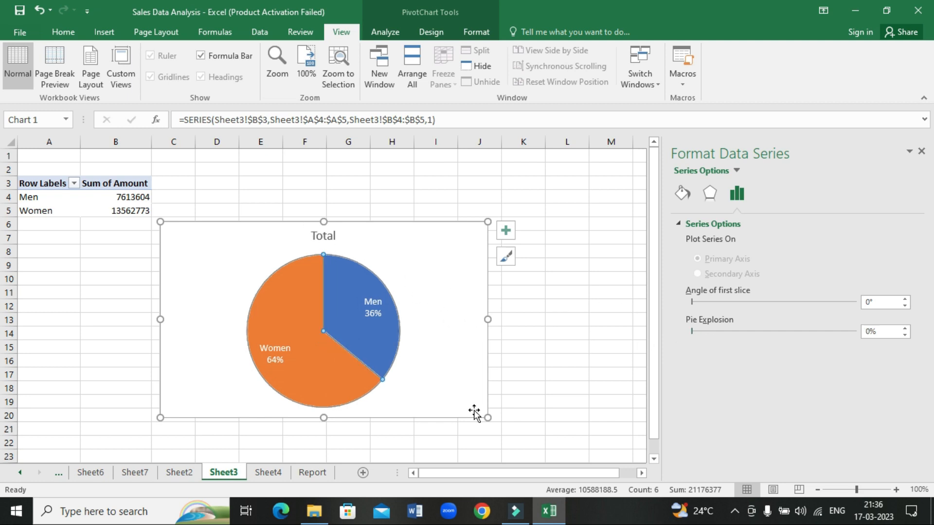
Review the Report dashboard and the monthly sales chart on Sheet2.
{"action": "left_click", "coordinate": [312, 473]}
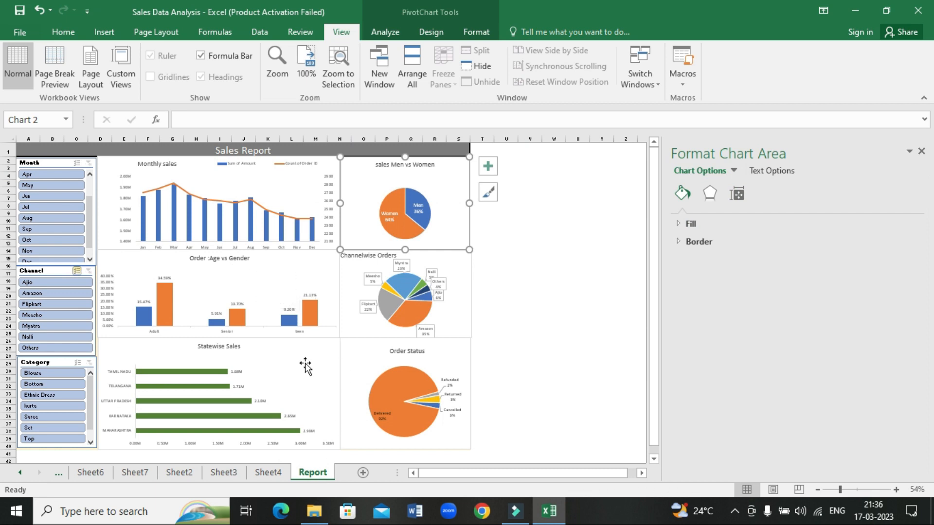
{"action": "left_click", "coordinate": [546, 514]}
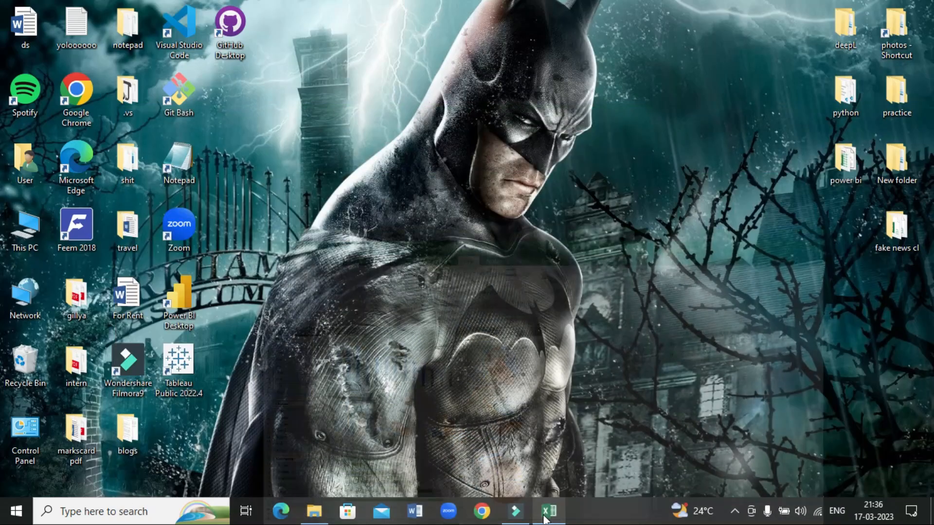
{"action": "left_click", "coordinate": [546, 514]}
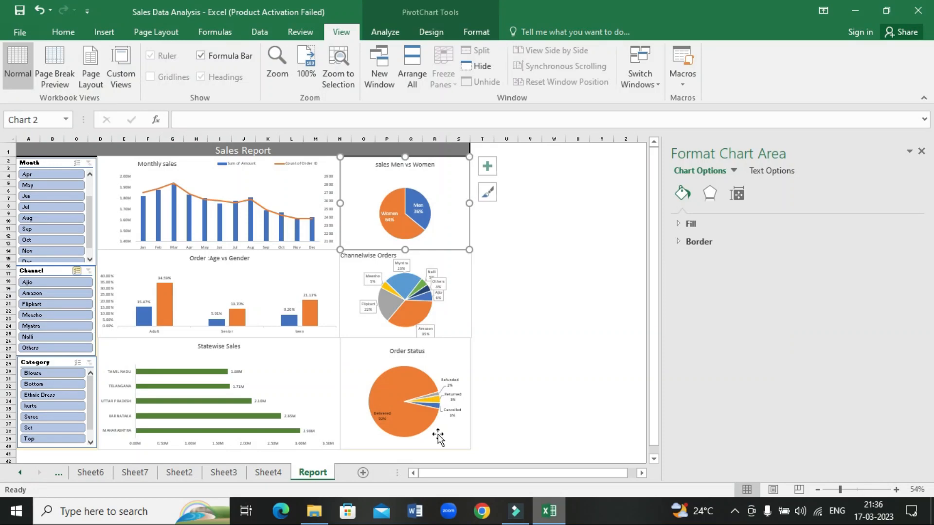
{"action": "left_click", "coordinate": [222, 473]}
{"action": "left_click", "coordinate": [177, 473]}
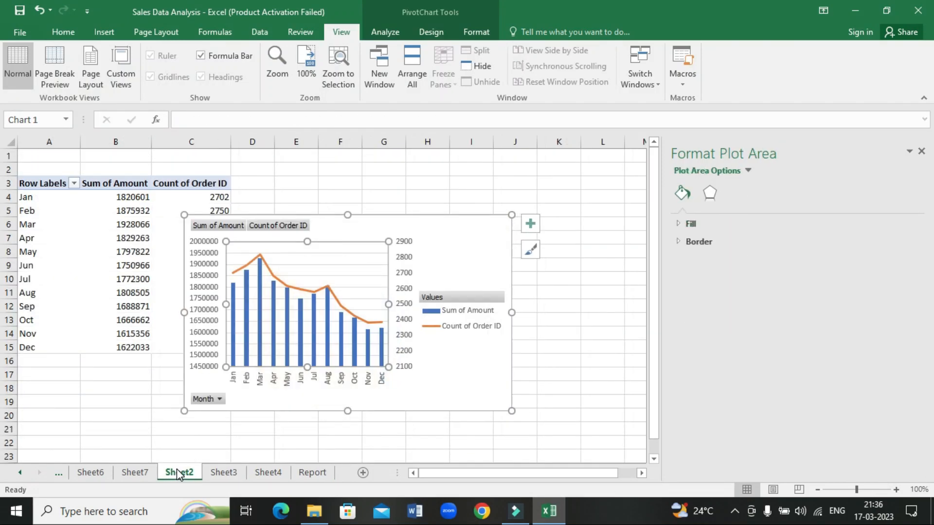
On Sheet6, move the Order :Age vs Gender chart clear of its PivotTable and show its field list.
{"action": "left_click", "coordinate": [153, 473]}
{"action": "left_click", "coordinate": [98, 474]}
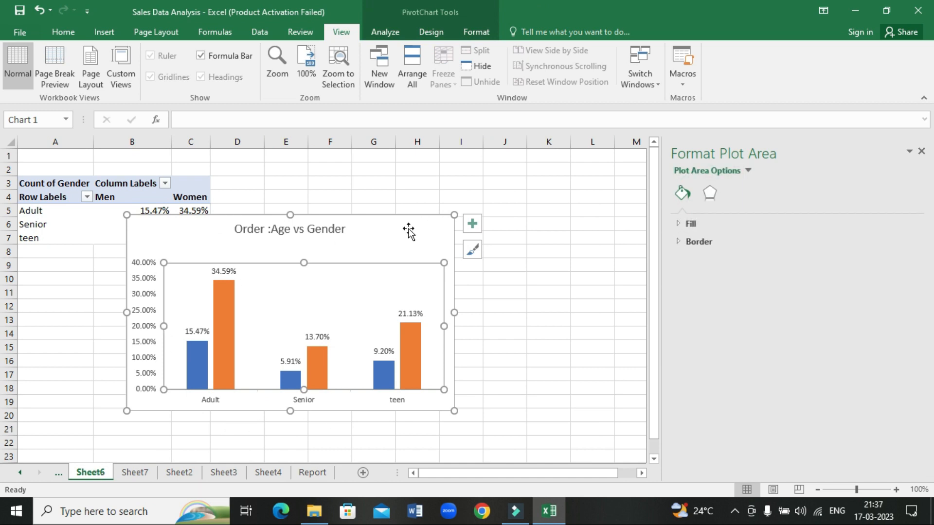
{"action": "left_click_drag", "start_coordinate": [410, 230], "coordinate": [527, 238]}
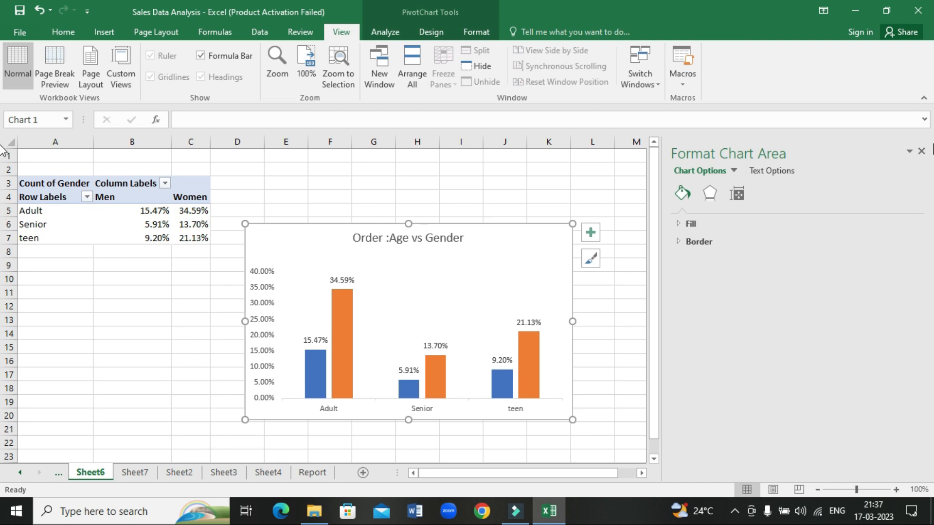
{"action": "left_click", "coordinate": [921, 150]}
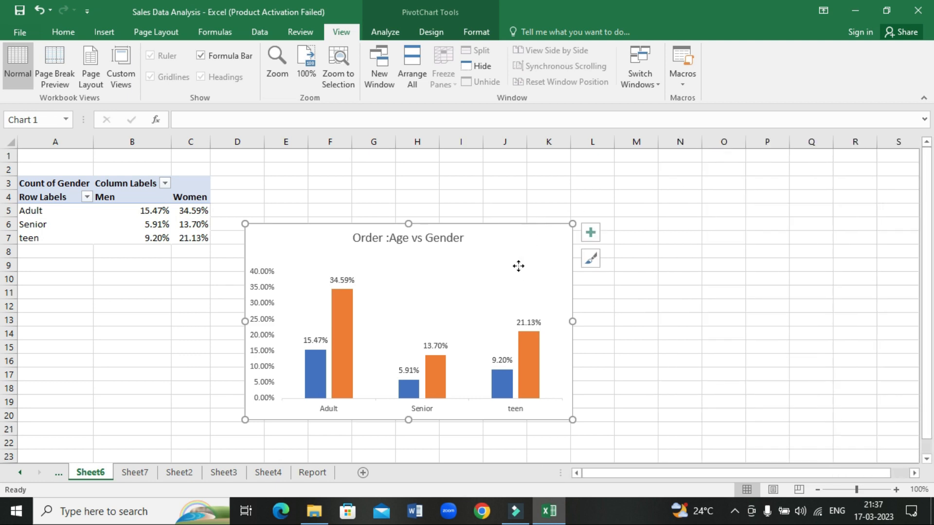
{"action": "left_click", "coordinate": [387, 33]}
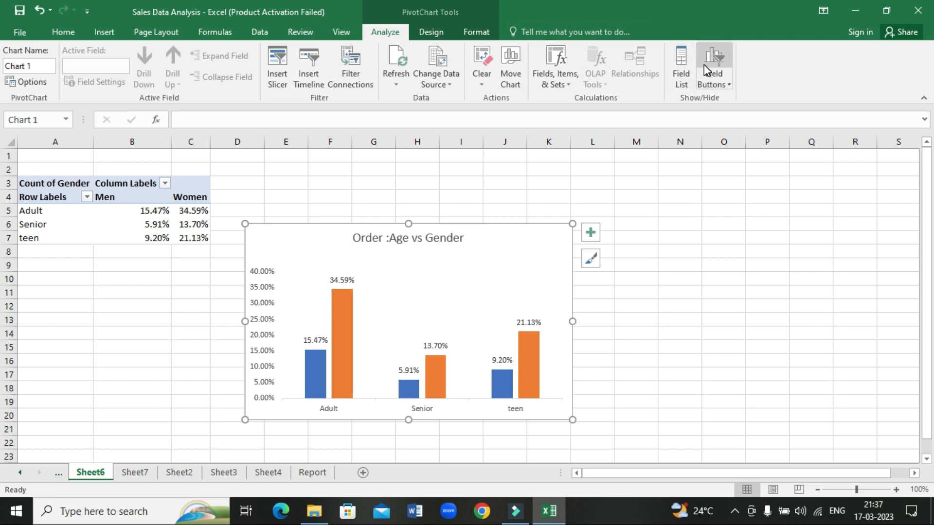
{"action": "left_click", "coordinate": [681, 64]}
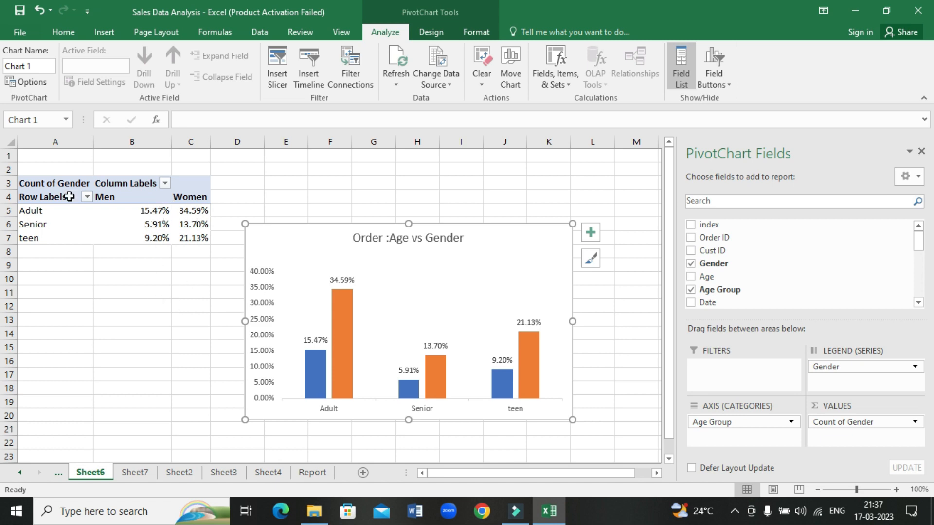
Insert a Clustered Column PivotChart from the age group and gender PivotTable.
{"action": "left_click", "coordinate": [29, 183]}
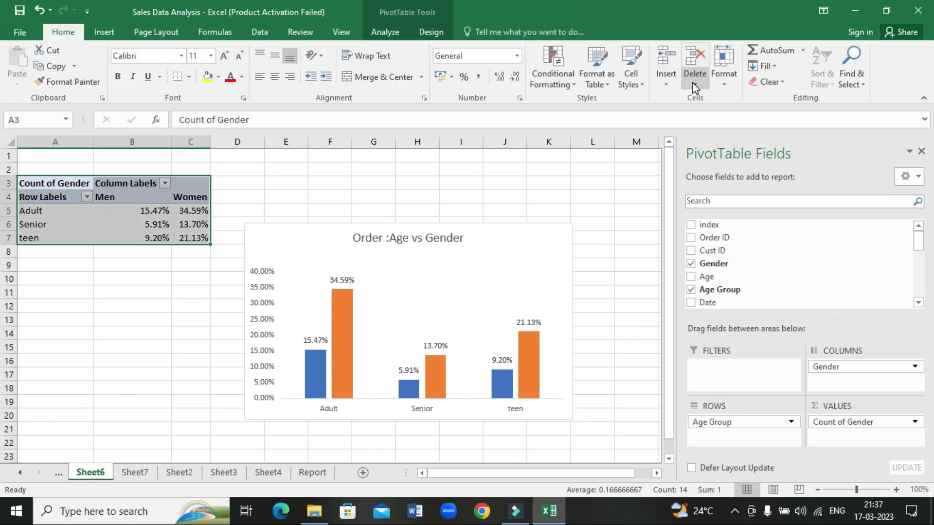
{"action": "left_click", "coordinate": [386, 32]}
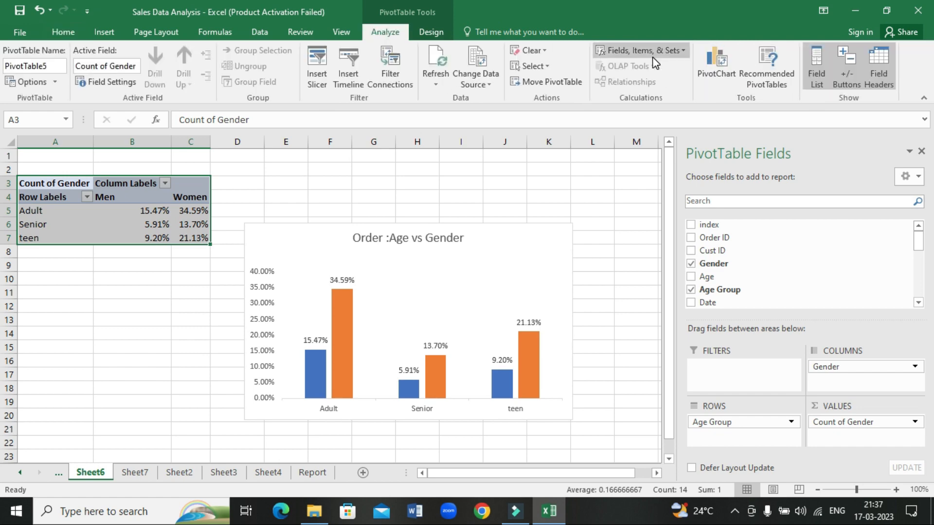
{"action": "left_click", "coordinate": [714, 73]}
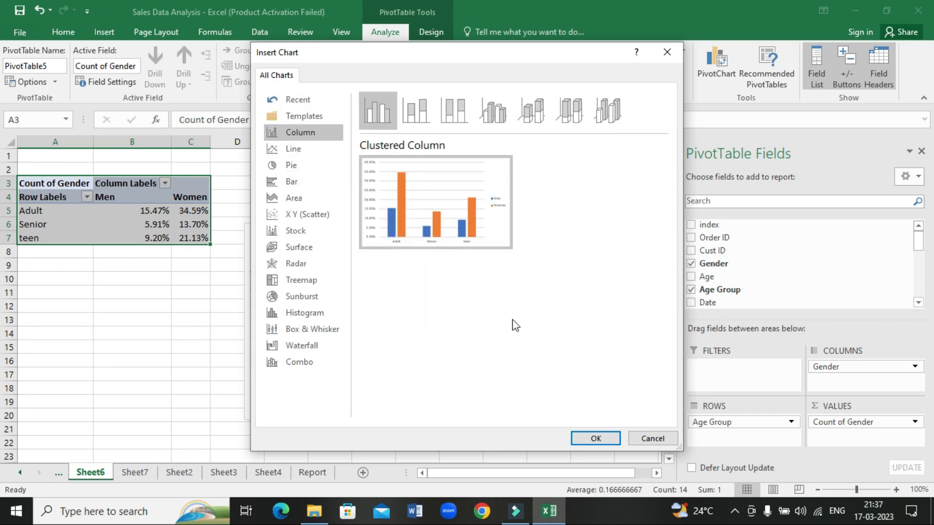
{"action": "left_click", "coordinate": [596, 439]}
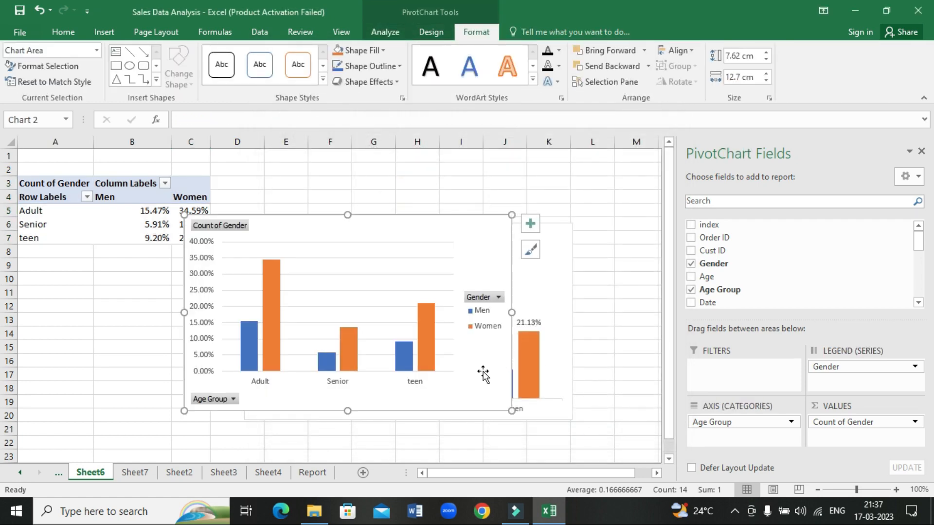
Place the new PivotChart beside the Order :Age vs Gender chart and close the field list.
{"action": "left_click_drag", "start_coordinate": [431, 253], "coordinate": [286, 321]}
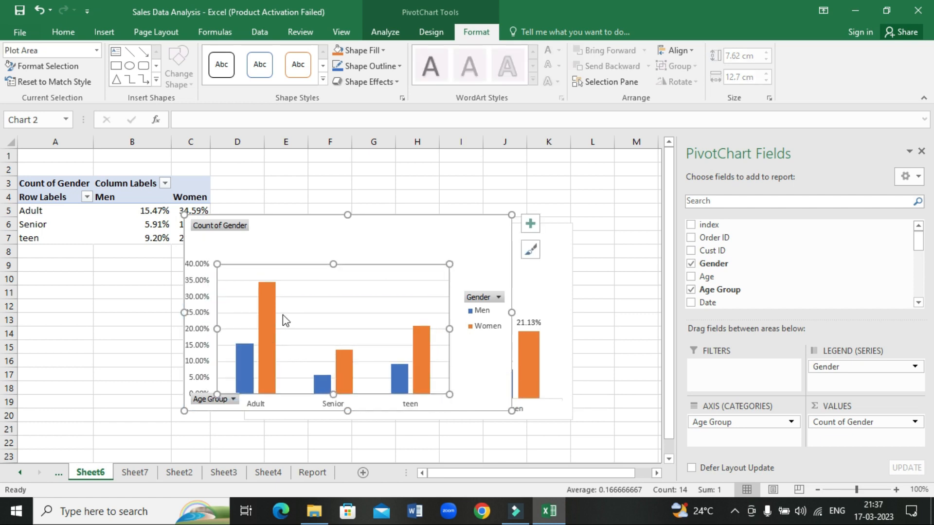
{"action": "left_click_drag", "start_coordinate": [469, 244], "coordinate": [566, 382]}
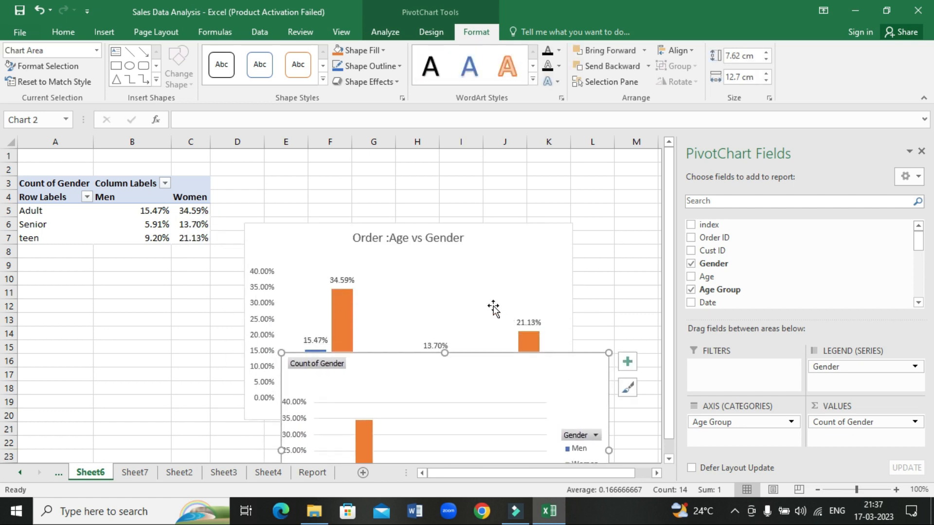
{"action": "left_click", "coordinate": [493, 308]}
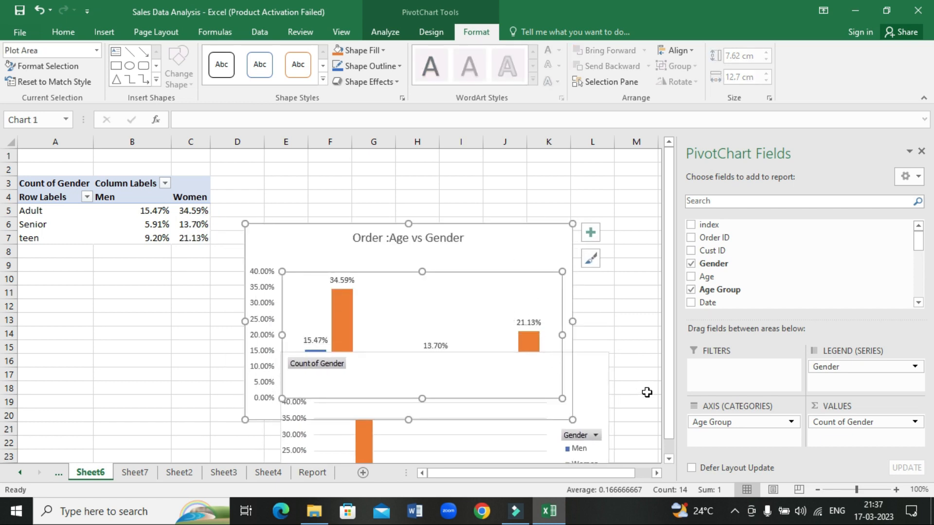
{"action": "left_click", "coordinate": [647, 393]}
{"action": "scroll", "coordinate": [681, 356], "scroll_direction": "down", "scroll_amount": 1}
{"action": "scroll", "coordinate": [680, 357], "scroll_direction": "down", "scroll_amount": 1}
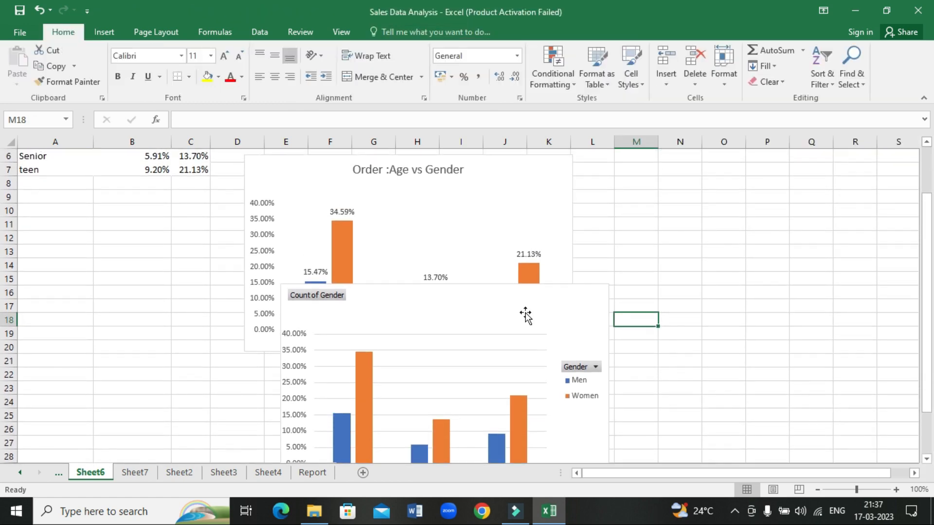
{"action": "left_click_drag", "start_coordinate": [492, 317], "coordinate": [774, 203]}
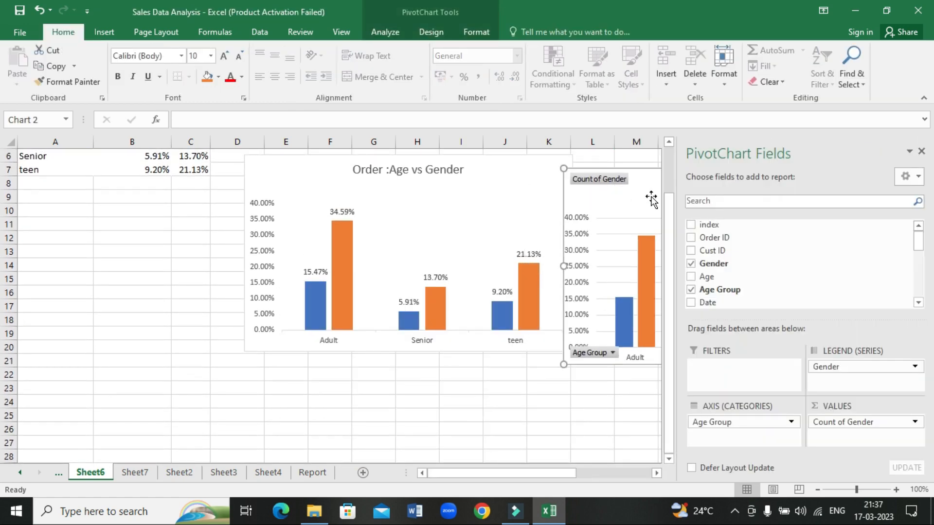
{"action": "left_click", "coordinate": [921, 152]}
Try removing the Count of Gender field from the new chart, then undo the removal.
{"action": "right_click", "coordinate": [611, 183]}
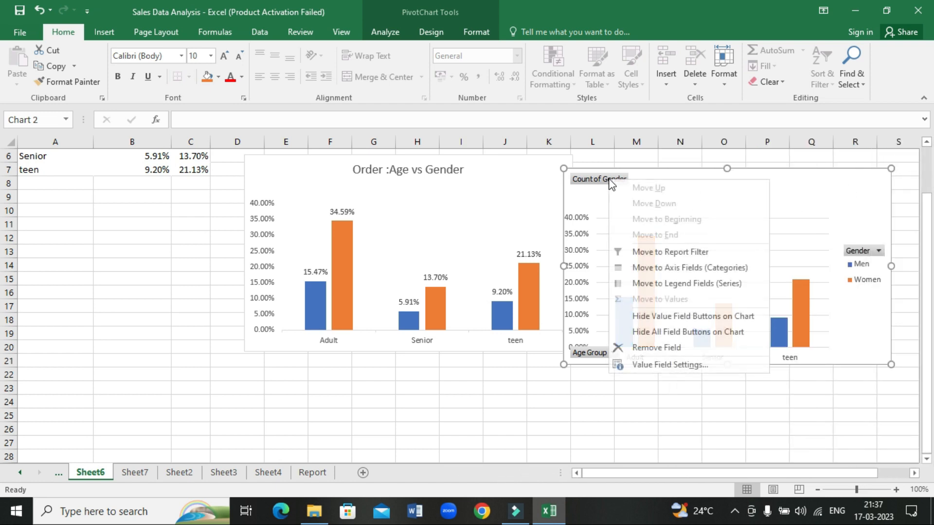
{"action": "left_click", "coordinate": [647, 348]}
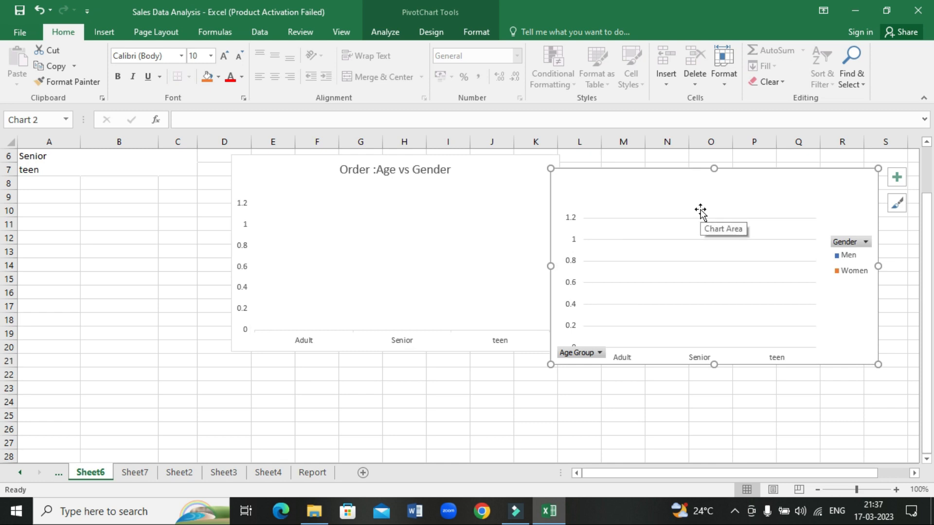
{"action": "key", "text": "ctrl+z"}
Hide all field buttons on the new age group chart and add a chart title and data labels.
{"action": "right_click", "coordinate": [607, 184]}
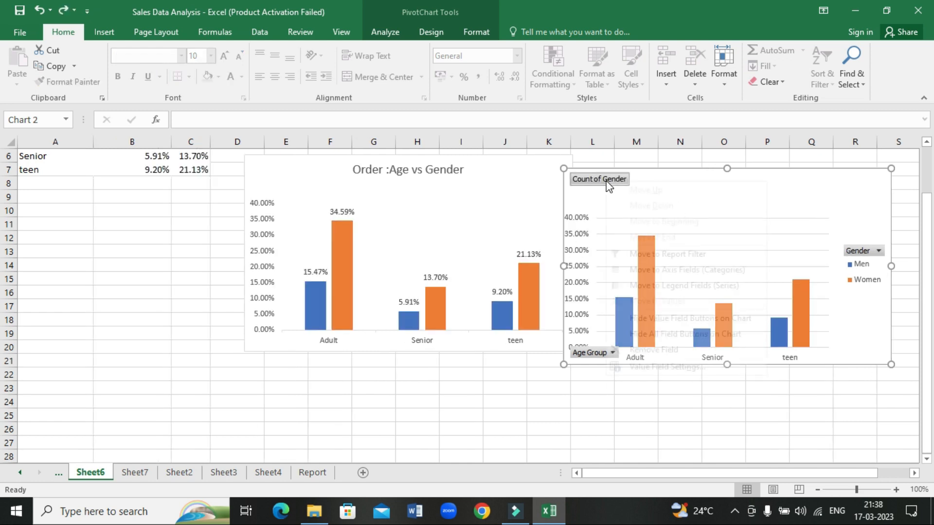
{"action": "left_click", "coordinate": [651, 334]}
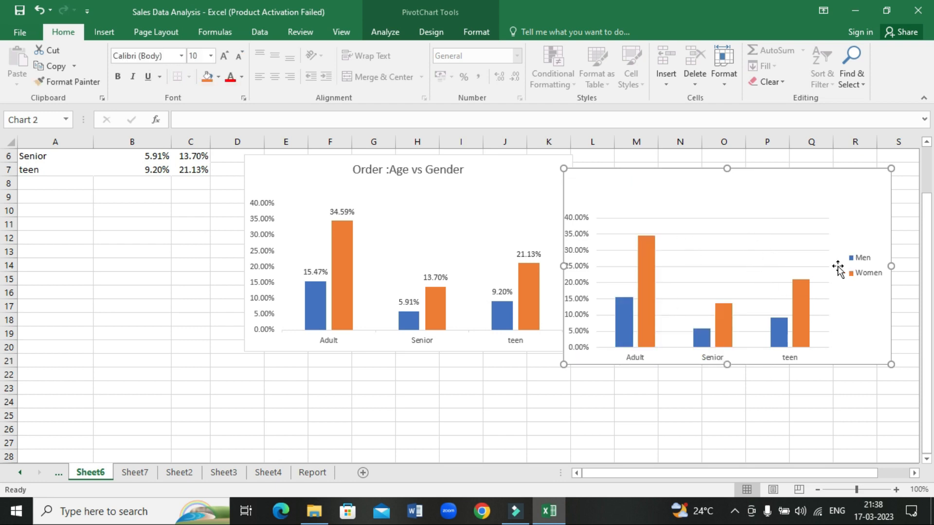
{"action": "scroll", "coordinate": [595, 391], "scroll_direction": "right", "scroll_amount": 5}
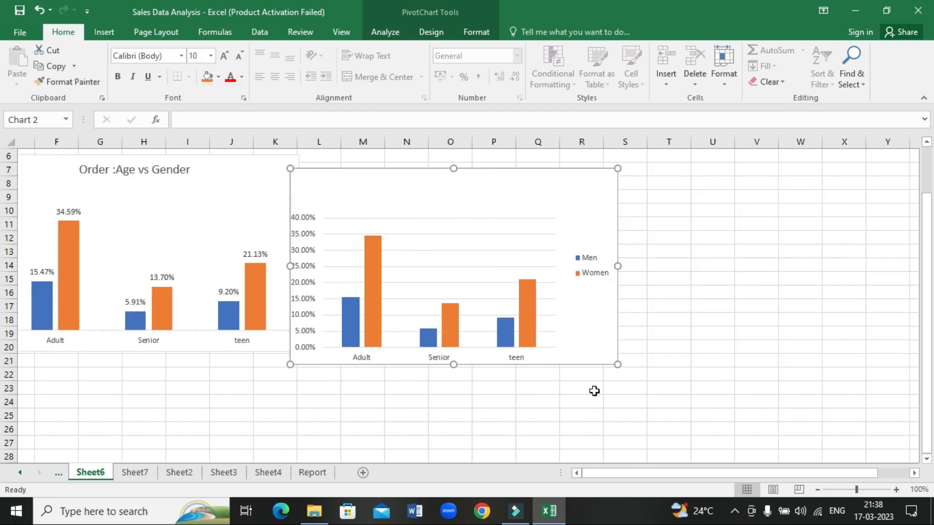
{"action": "left_click", "coordinate": [618, 179]}
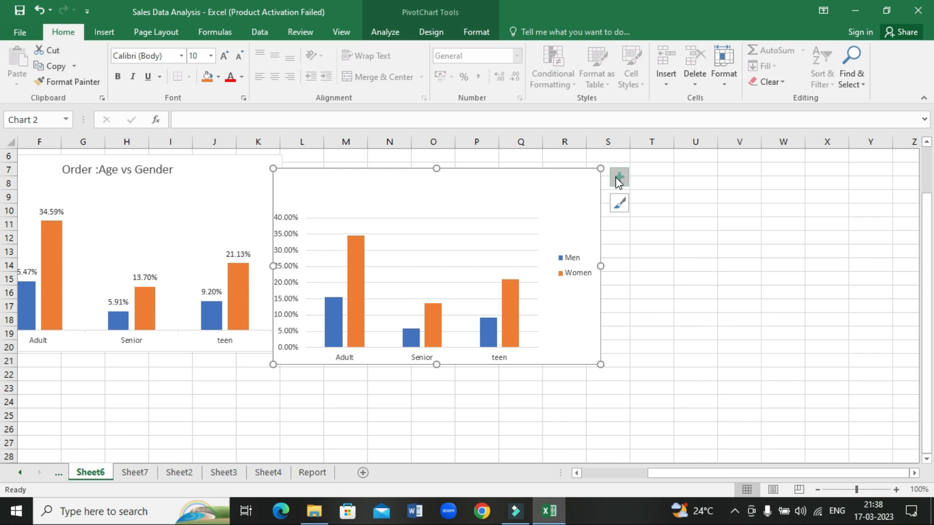
{"action": "left_click", "coordinate": [652, 216]}
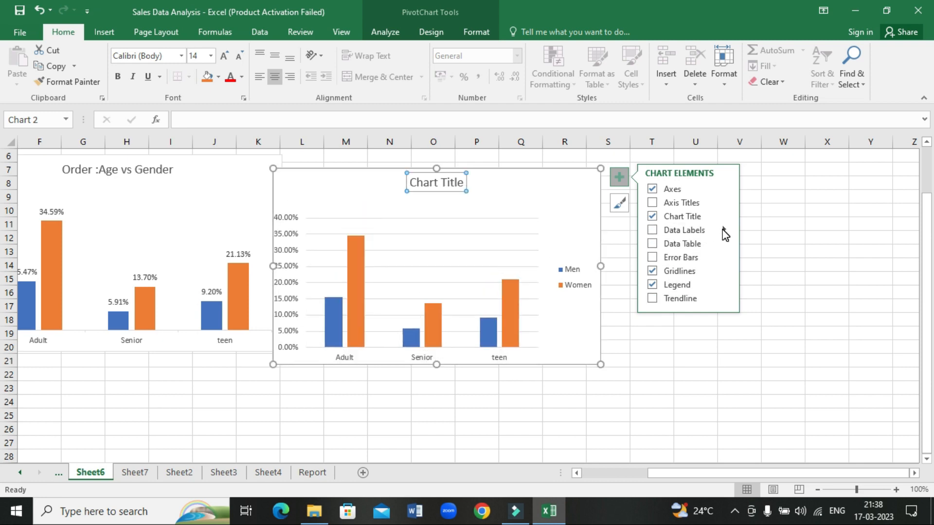
{"action": "left_click", "coordinate": [653, 230]}
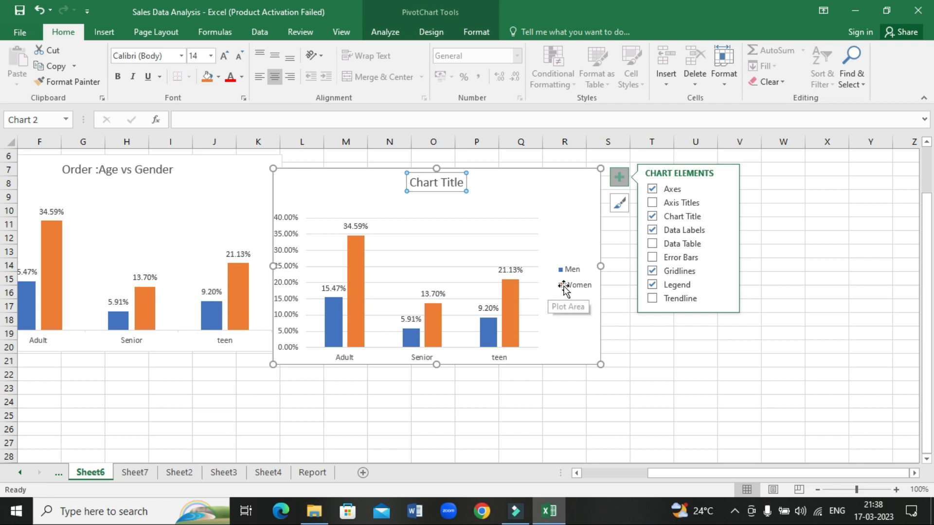
Space the new chart and the Order :Age vs Gender chart apart so they sit side by side without overlapping.
{"action": "left_click_drag", "start_coordinate": [512, 199], "coordinate": [643, 199]}
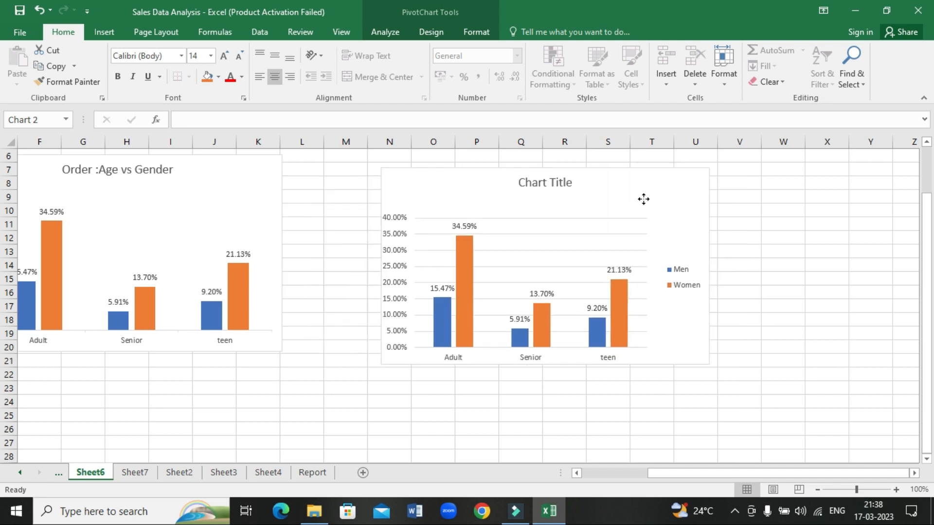
{"action": "left_click", "coordinate": [248, 211]}
{"action": "left_click_drag", "start_coordinate": [355, 224], "coordinate": [355, 224]}
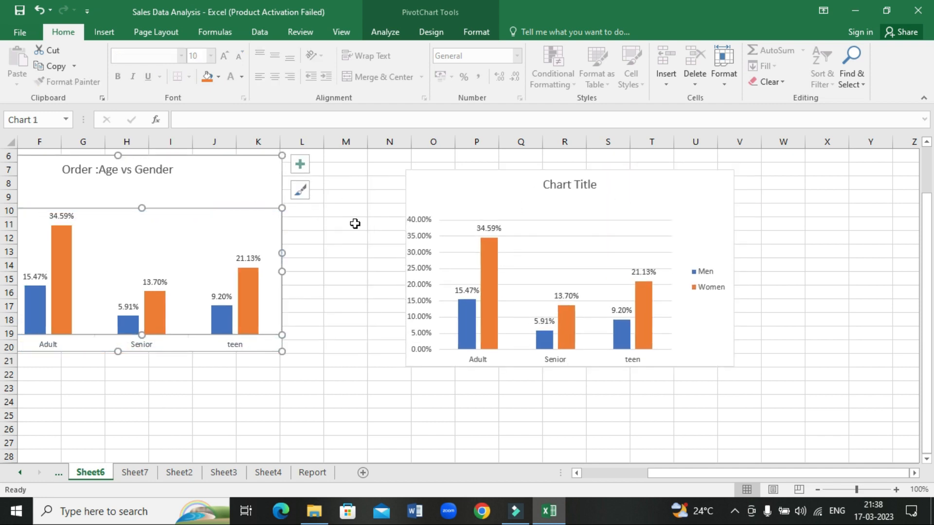
{"action": "left_click_drag", "start_coordinate": [215, 185], "coordinate": [300, 211]}
{"action": "scroll", "coordinate": [466, 374], "scroll_direction": "left", "scroll_amount": 5}
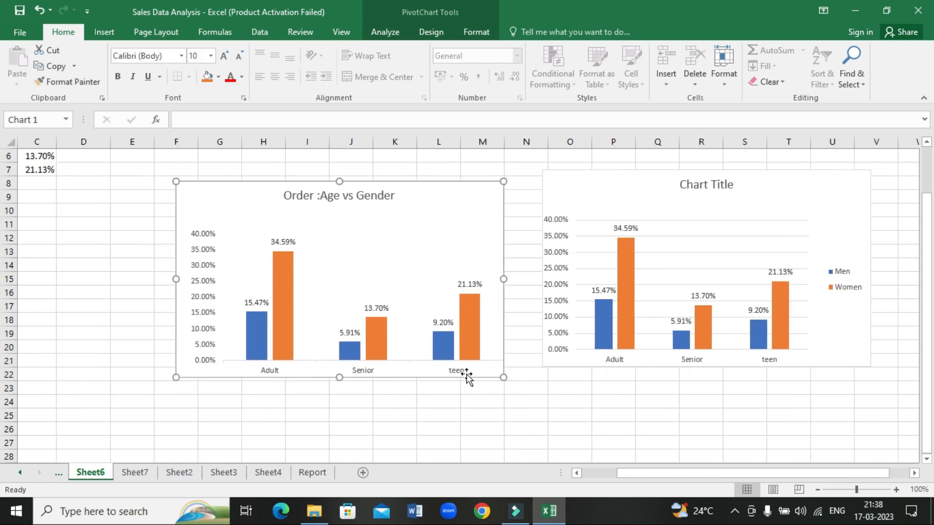
{"action": "scroll", "coordinate": [466, 374], "scroll_direction": "up", "scroll_amount": 2}
{"action": "scroll", "coordinate": [466, 376], "scroll_direction": "left", "scroll_amount": 1}
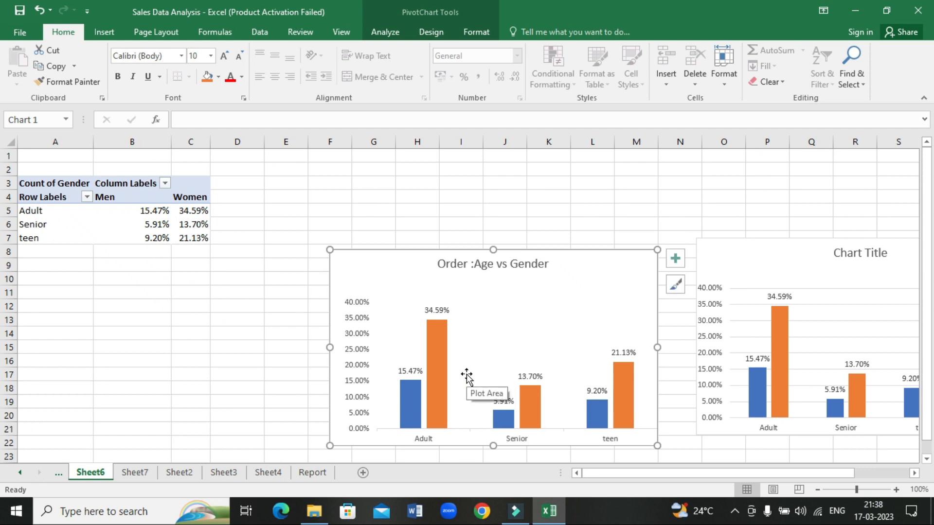
Delete the duplicate Age vs Gender chart with the placeholder title, keeping the Order :Age vs Gender chart.
{"action": "scroll", "coordinate": [467, 375], "scroll_direction": "down", "scroll_amount": 1}
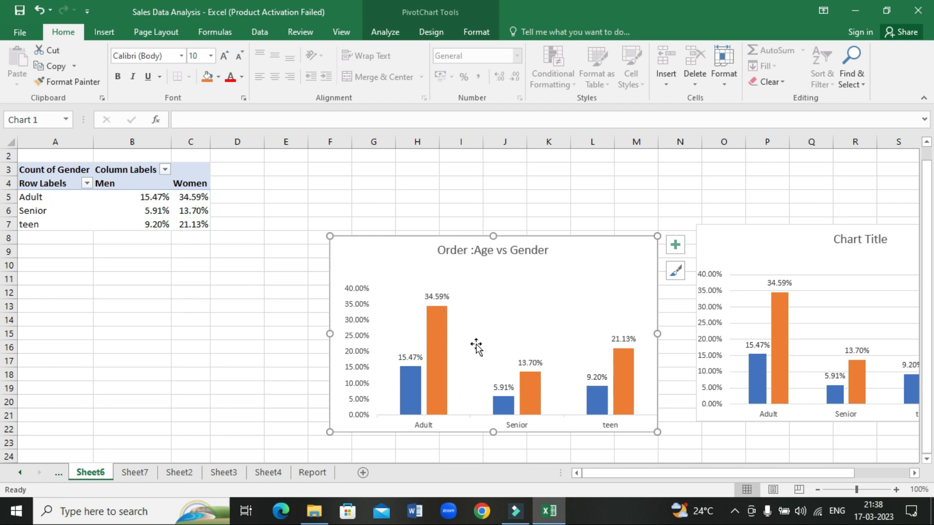
{"action": "scroll", "coordinate": [274, 345], "scroll_direction": "right", "scroll_amount": 1}
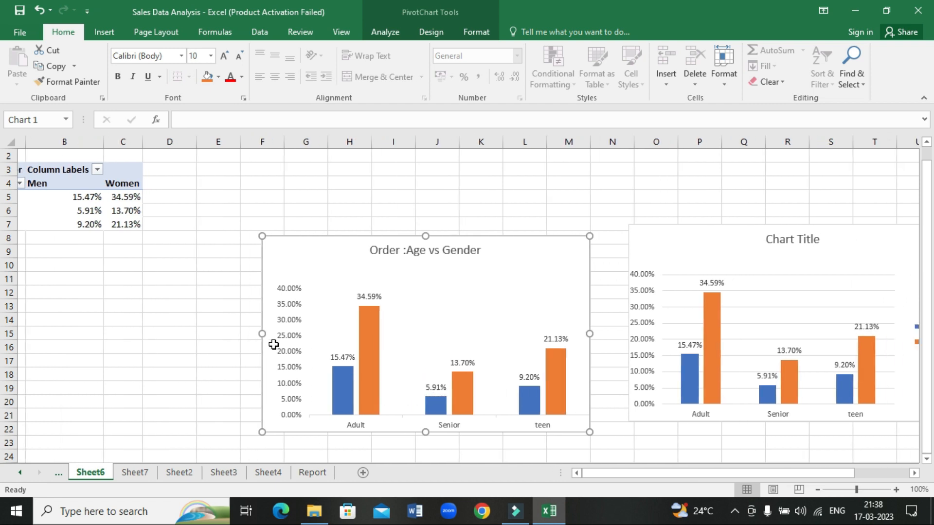
{"action": "left_click", "coordinate": [648, 263]}
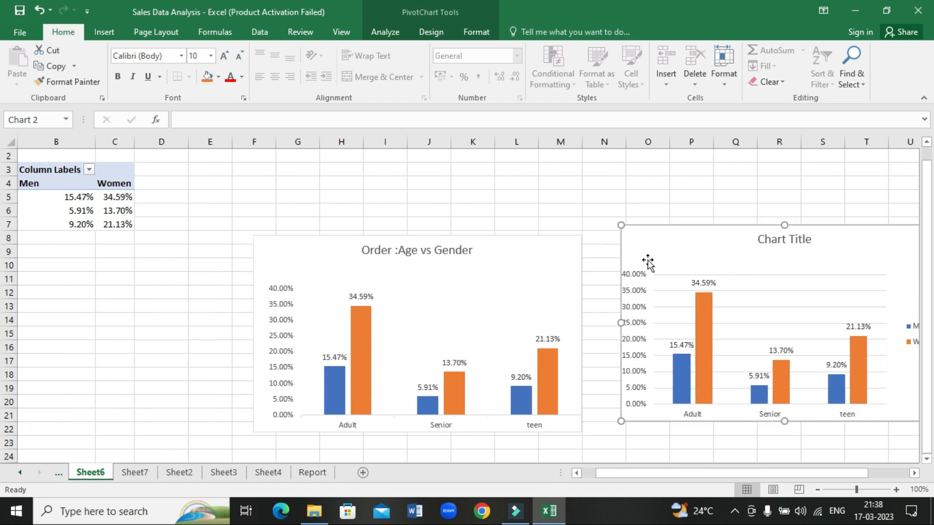
{"action": "key", "text": "Delete"}
{"action": "scroll", "coordinate": [447, 277], "scroll_direction": "down", "scroll_amount": 1}
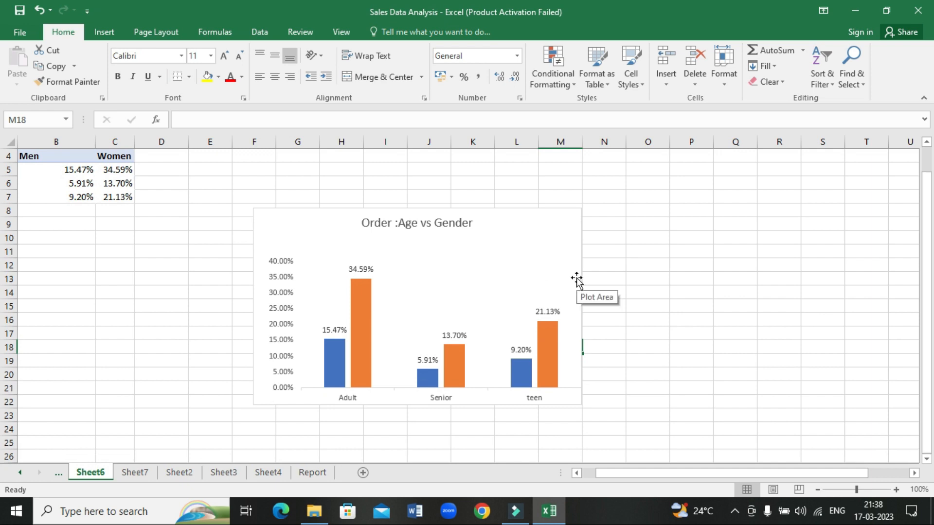
{"action": "scroll", "coordinate": [577, 280], "scroll_direction": "left", "scroll_amount": 1}
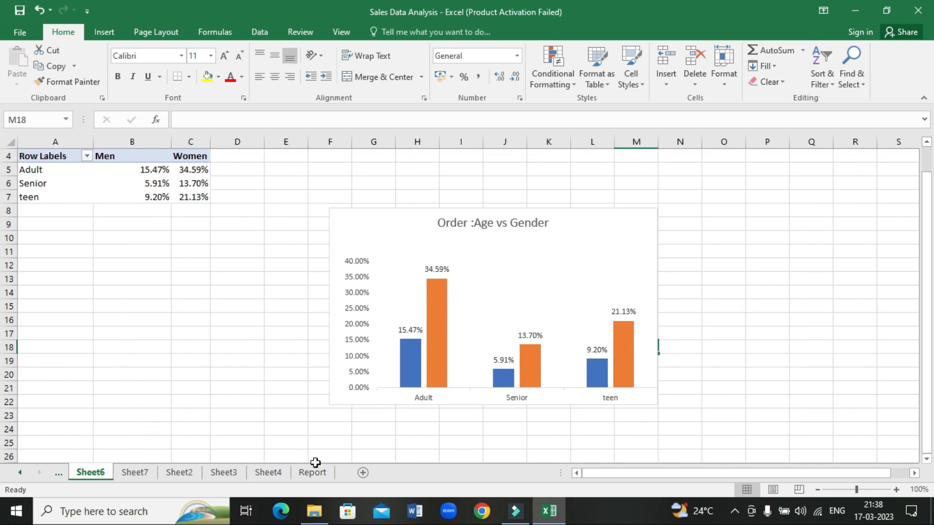
On Sheet7, show the field list for the Channelwise Orders chart and move the chart clear of the pivot table.
{"action": "left_click", "coordinate": [312, 473]}
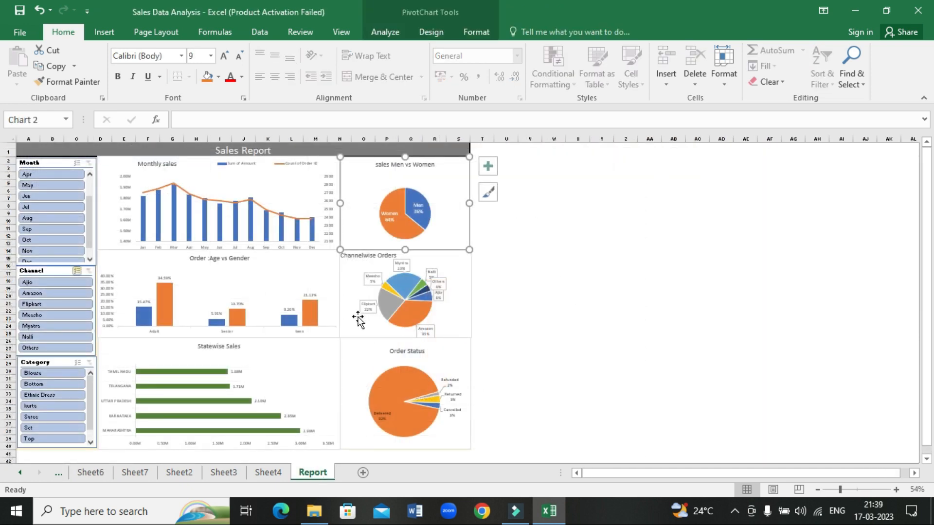
{"action": "left_click", "coordinate": [358, 320]}
{"action": "left_click", "coordinate": [135, 474]}
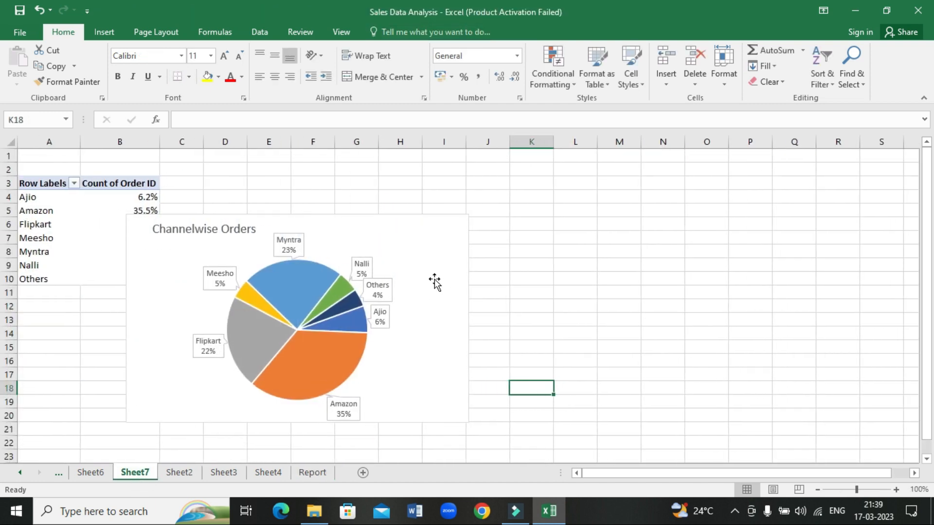
{"action": "left_click", "coordinate": [419, 256]}
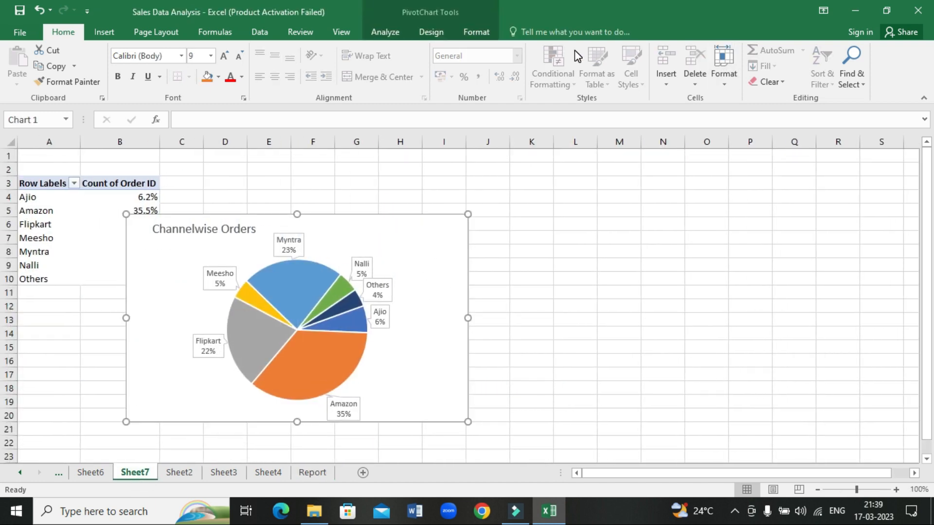
{"action": "left_click", "coordinate": [387, 32]}
{"action": "left_click", "coordinate": [681, 66]}
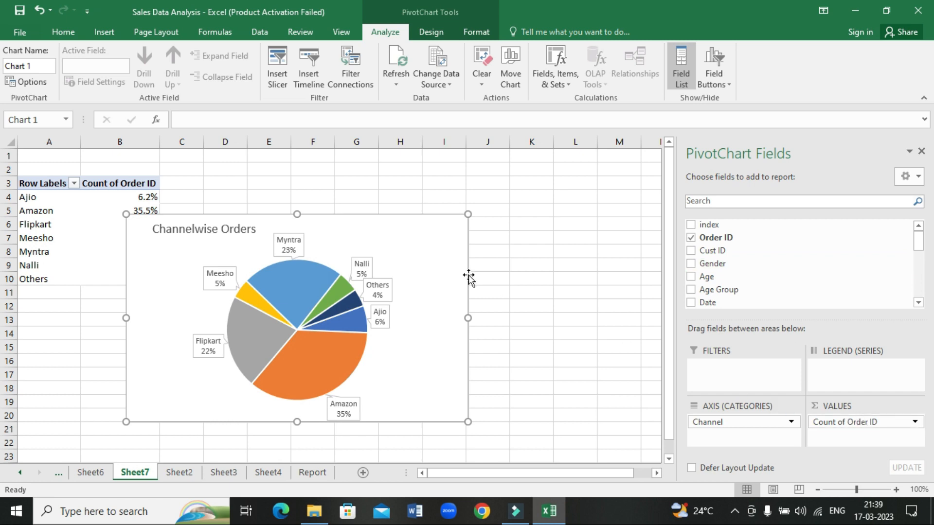
{"action": "left_click_drag", "start_coordinate": [391, 238], "coordinate": [492, 225]}
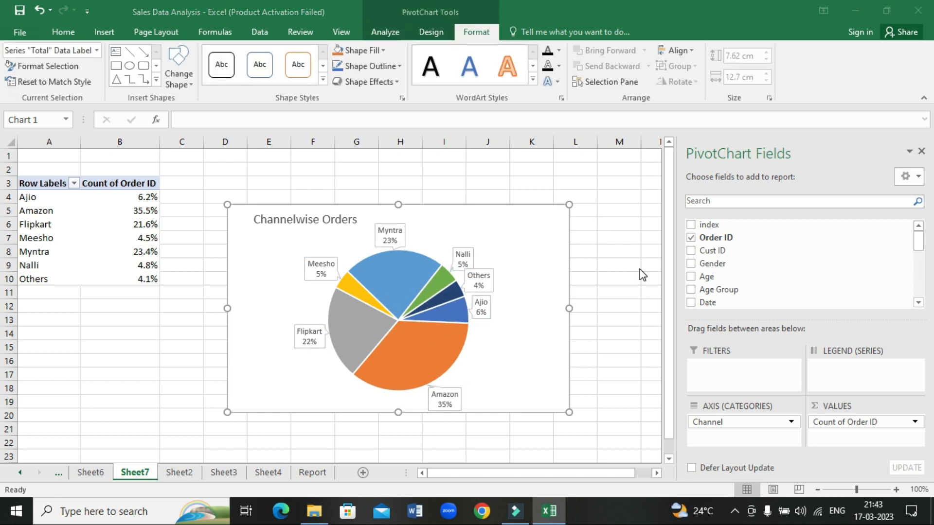
Remove the outline from all data labels of the Channelwise Orders pie chart on Sheet7.
{"action": "left_click", "coordinate": [465, 258]}
{"action": "left_click", "coordinate": [390, 244]}
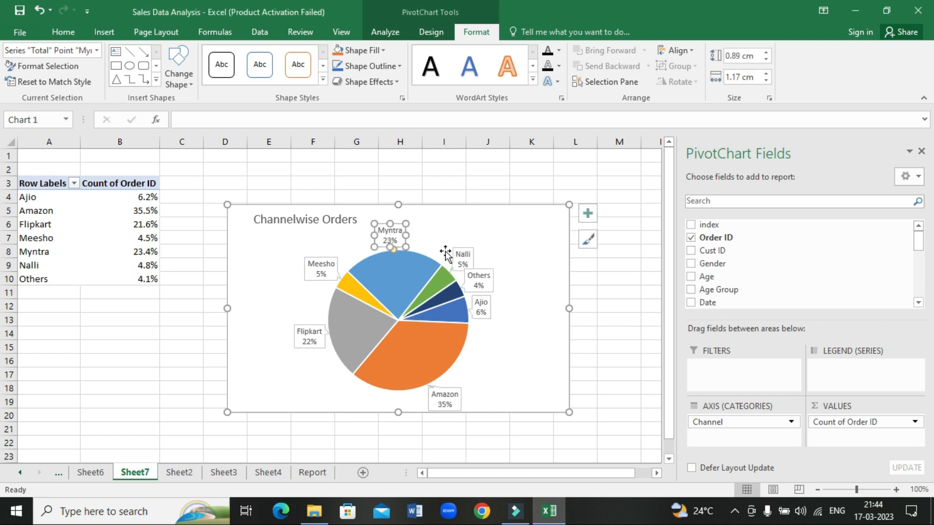
{"action": "left_click", "coordinate": [465, 261]}
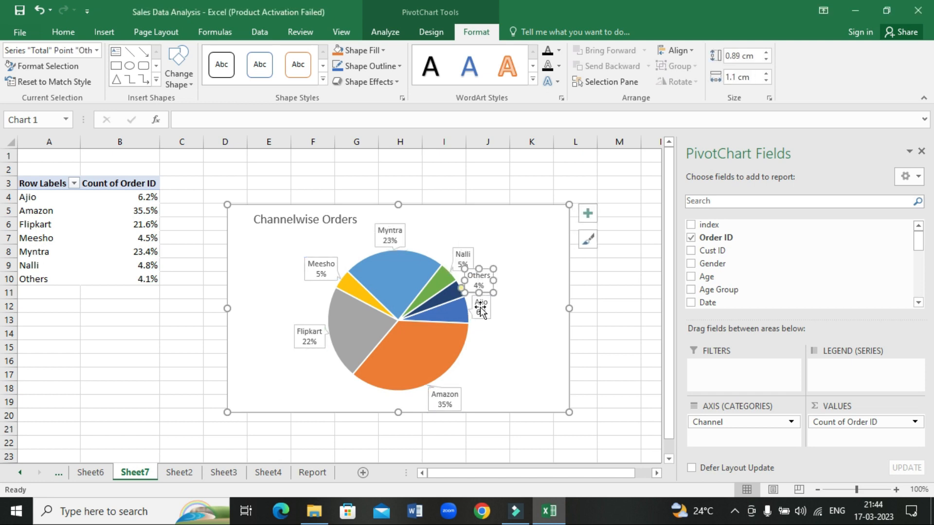
{"action": "left_click", "coordinate": [488, 331]}
{"action": "left_click", "coordinate": [484, 311]}
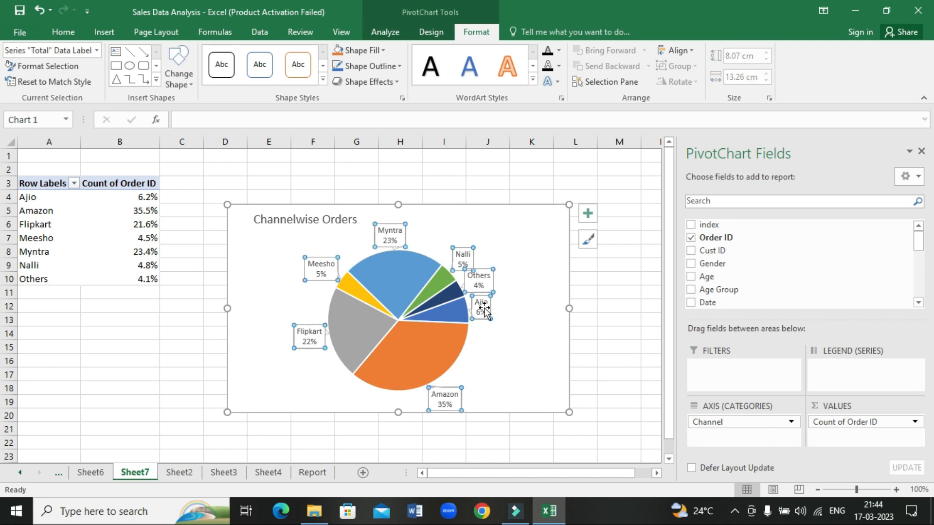
{"action": "right_click", "coordinate": [484, 313]}
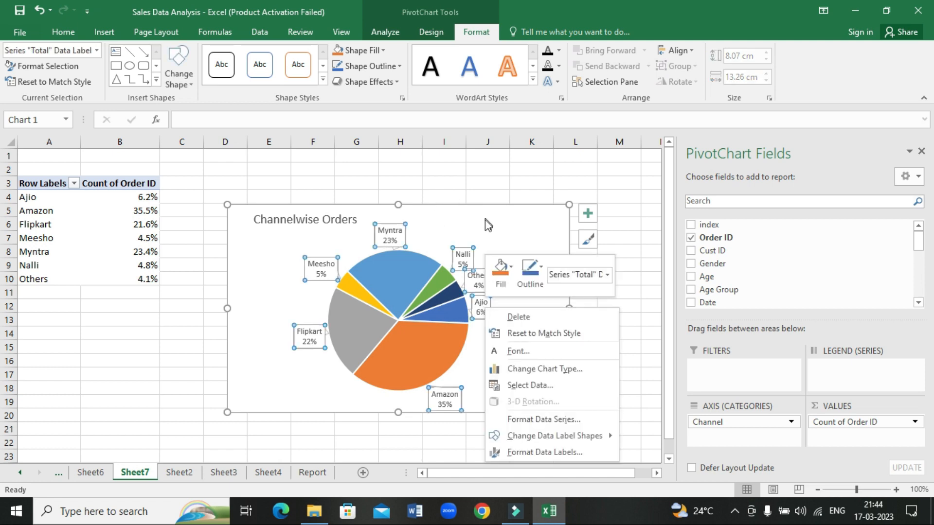
{"action": "key", "text": "Escape"}
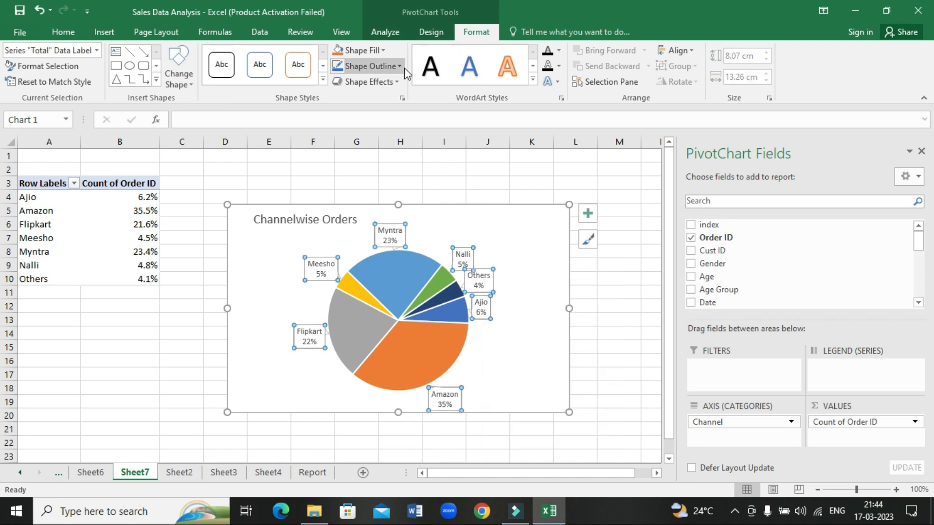
{"action": "left_click", "coordinate": [383, 50]}
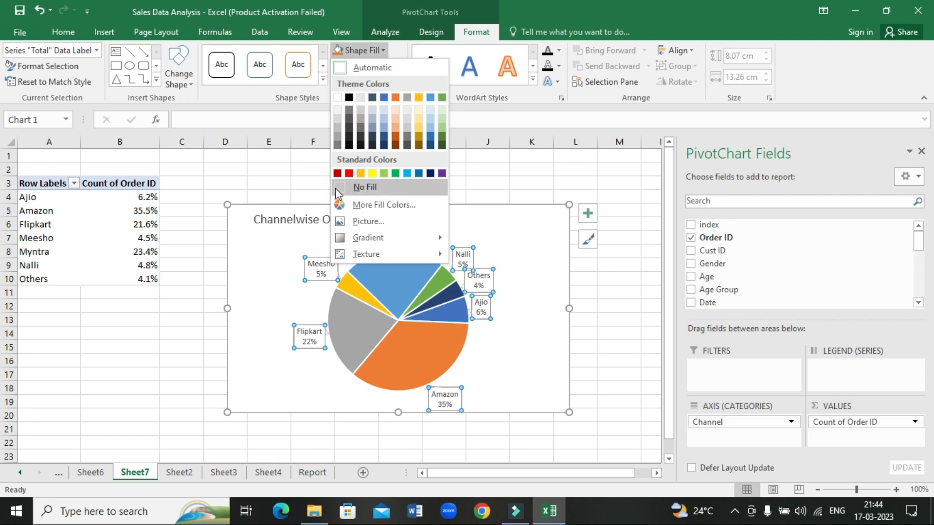
{"action": "left_click", "coordinate": [503, 239]}
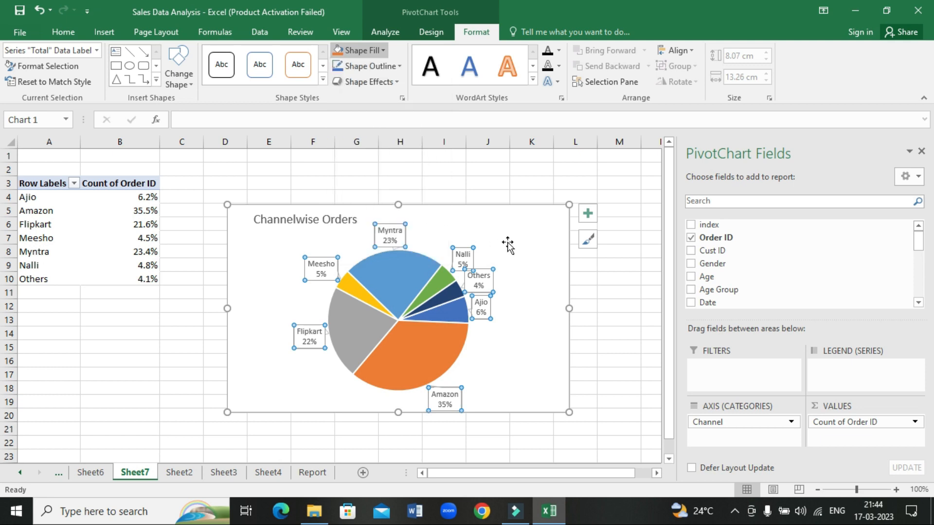
{"action": "left_click", "coordinate": [399, 66]}
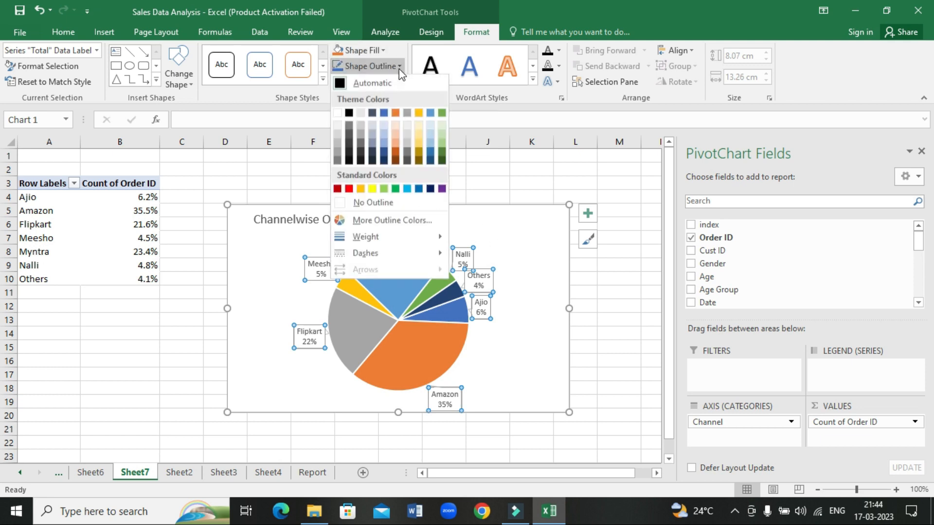
{"action": "left_click", "coordinate": [340, 202]}
{"action": "left_click", "coordinate": [524, 340]}
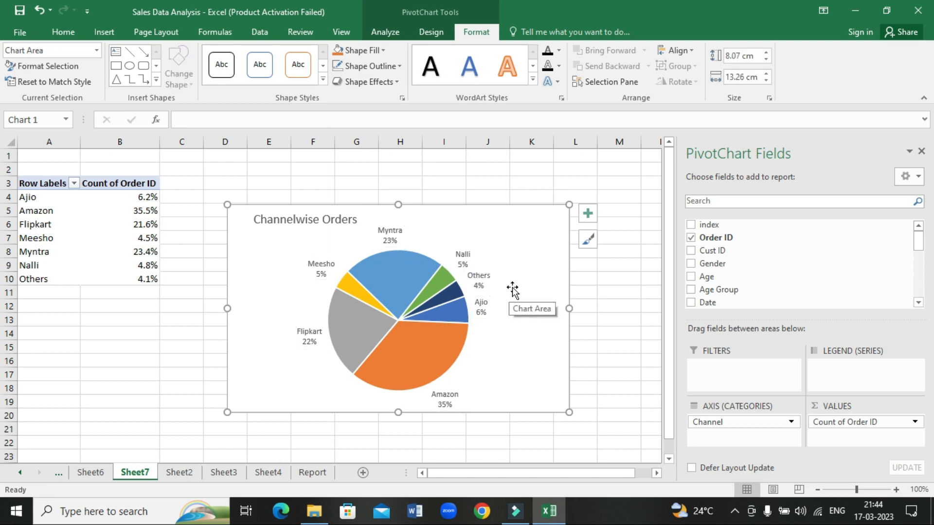
{"action": "left_click", "coordinate": [459, 261]}
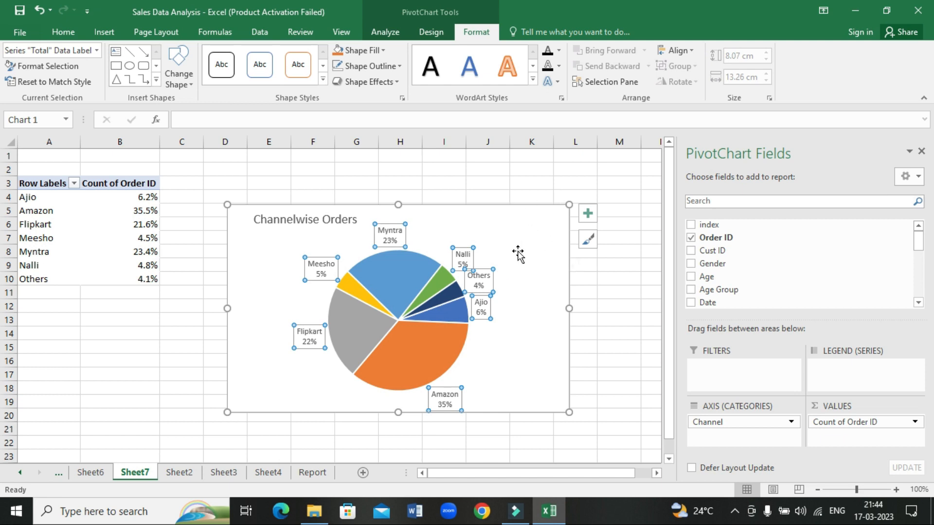
{"action": "left_click", "coordinate": [538, 322]}
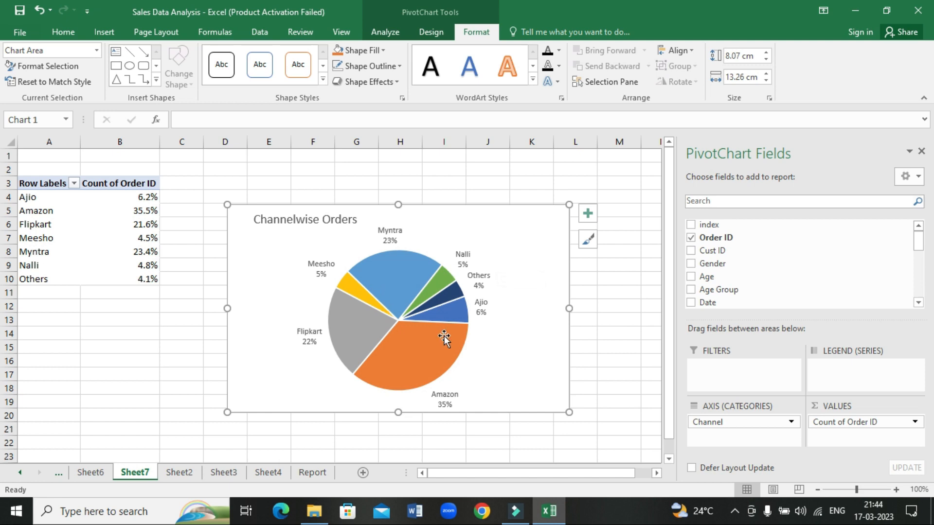
Examine the Report sheet's charts and look through the pivot sheets for the source of the Statewise Sales chart.
{"action": "left_click", "coordinate": [312, 472]}
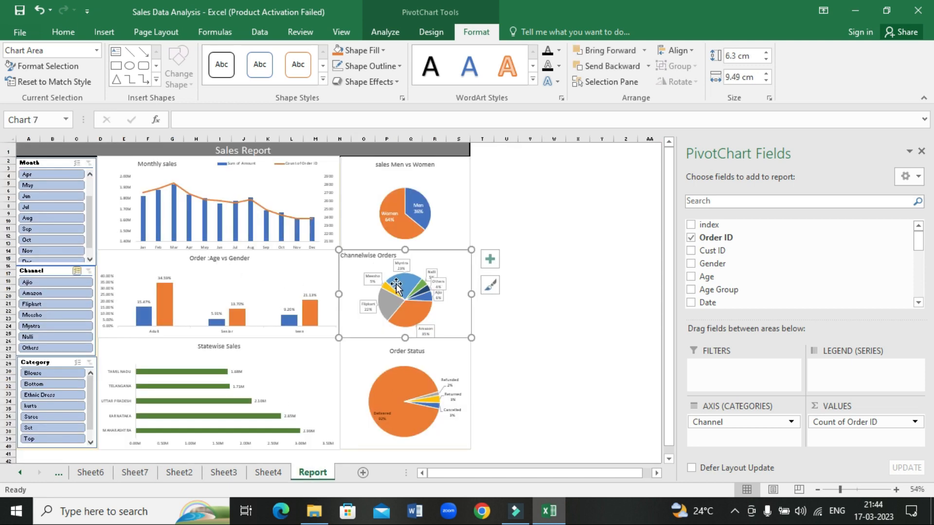
{"action": "left_click", "coordinate": [295, 378]}
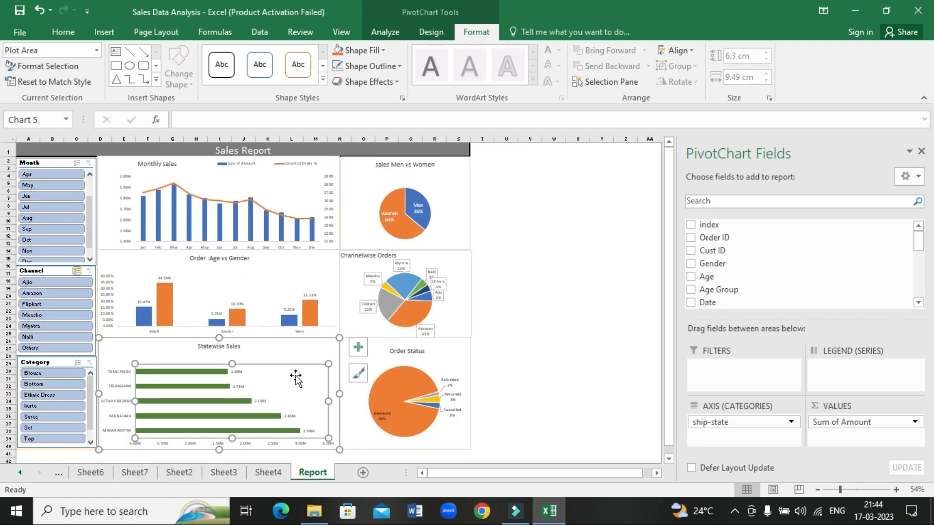
{"action": "left_click", "coordinate": [225, 474]}
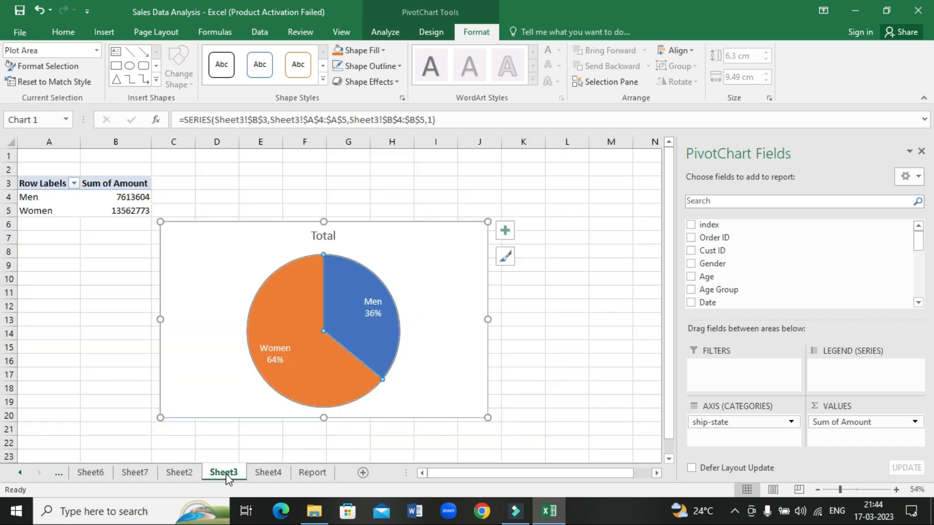
{"action": "left_click", "coordinate": [271, 458]}
{"action": "left_click", "coordinate": [269, 473]}
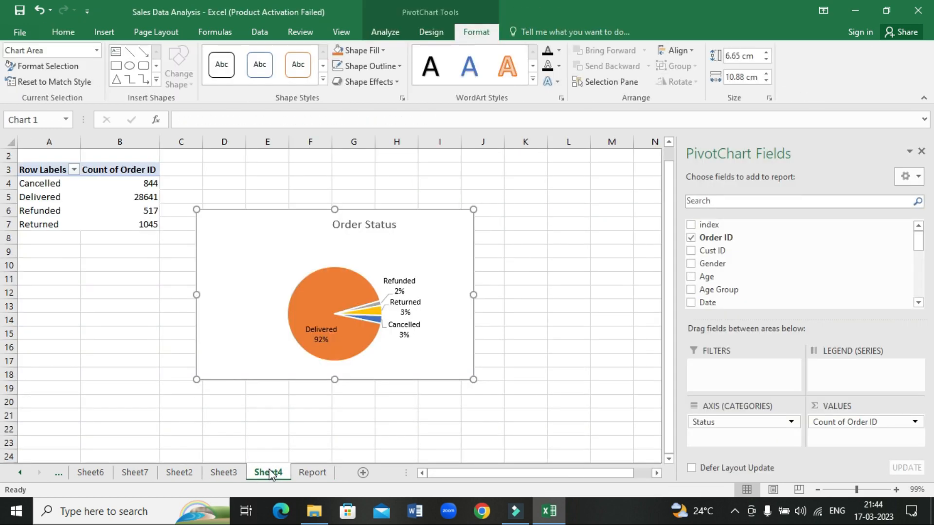
{"action": "left_click", "coordinate": [184, 474]}
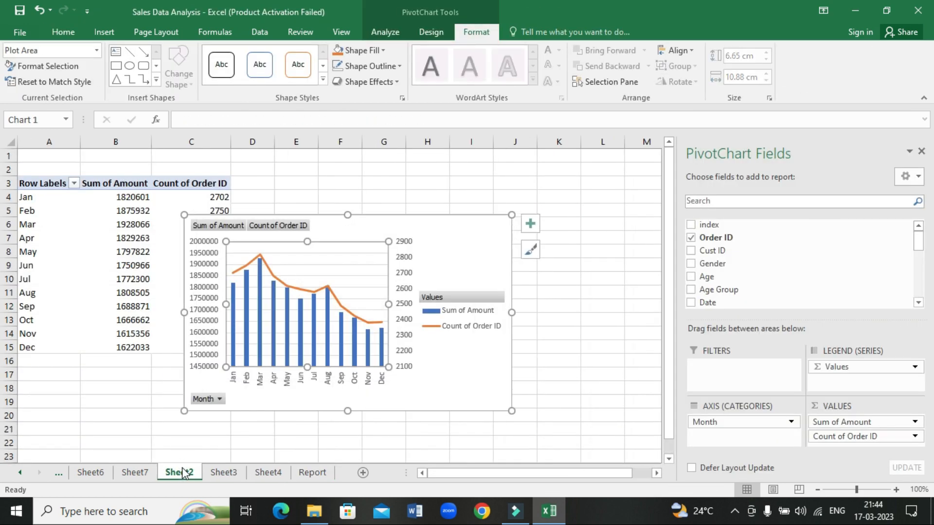
{"action": "left_click", "coordinate": [137, 473]}
{"action": "left_click", "coordinate": [91, 474]}
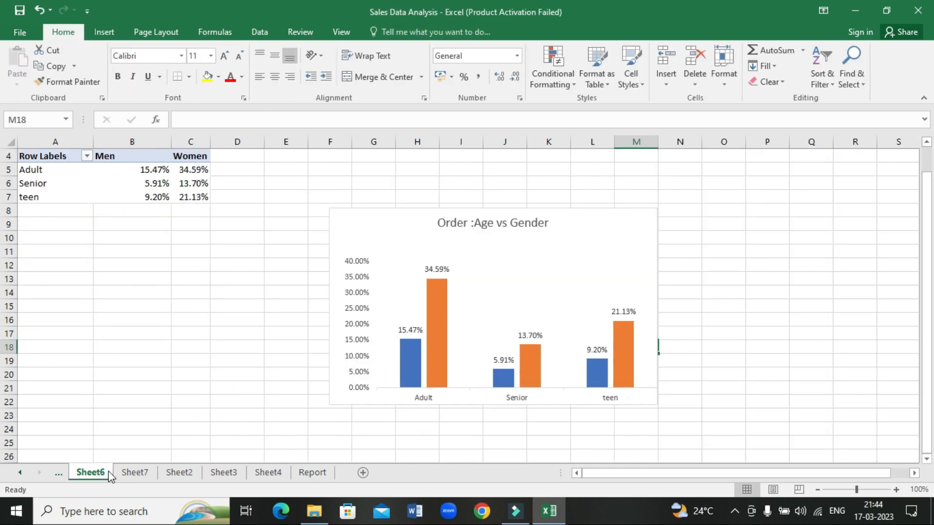
{"action": "left_click", "coordinate": [267, 475]}
{"action": "left_click", "coordinate": [226, 476]}
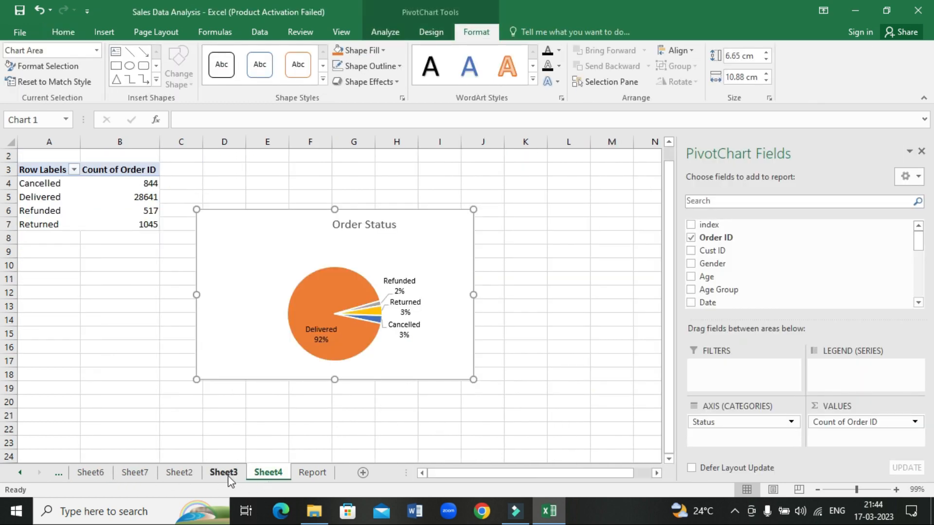
Open Sheet5 and reposition the Statewise Sales chart beside its pivot table.
{"action": "scroll", "coordinate": [175, 474], "scroll_direction": "up", "scroll_amount": 3}
{"action": "left_click", "coordinate": [140, 473]}
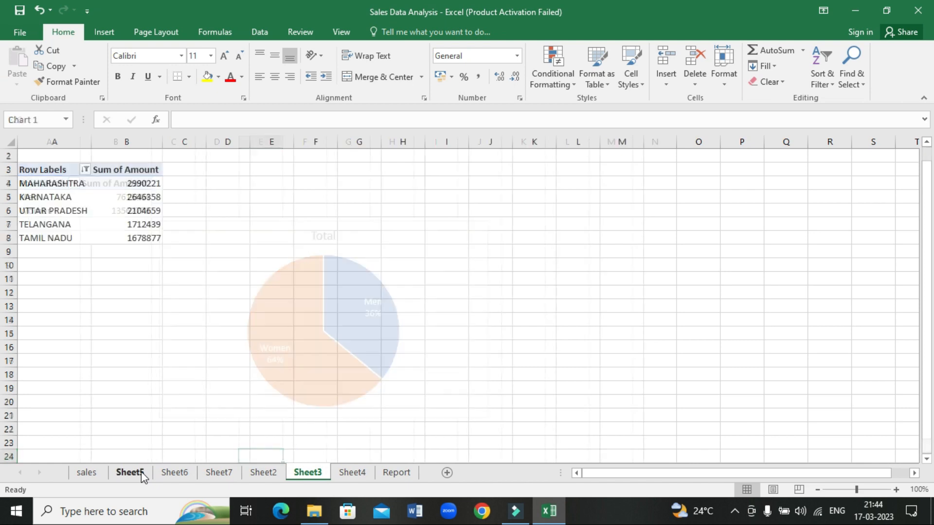
{"action": "left_click_drag", "start_coordinate": [403, 262], "coordinate": [513, 244]}
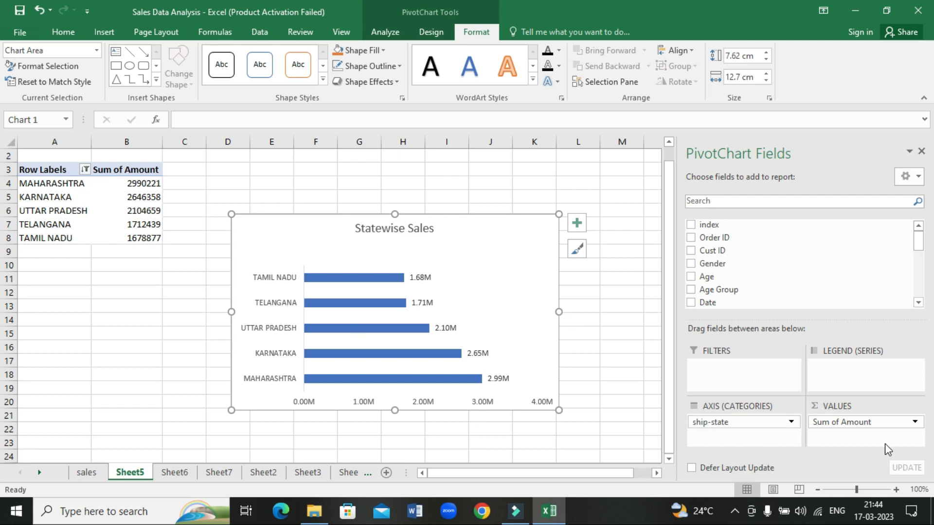
{"action": "left_click", "coordinate": [132, 197]}
{"action": "left_click", "coordinate": [35, 168]}
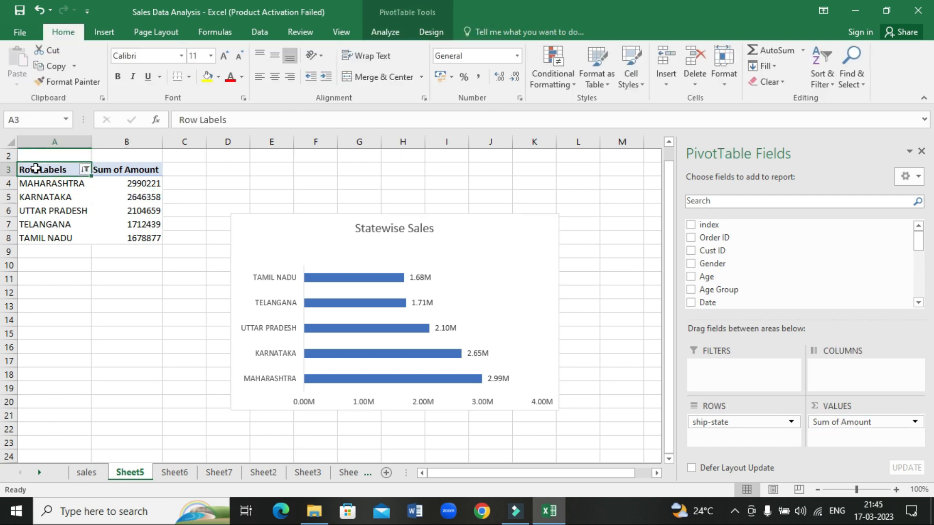
{"action": "left_click_drag", "start_coordinate": [36, 169], "coordinate": [140, 237]}
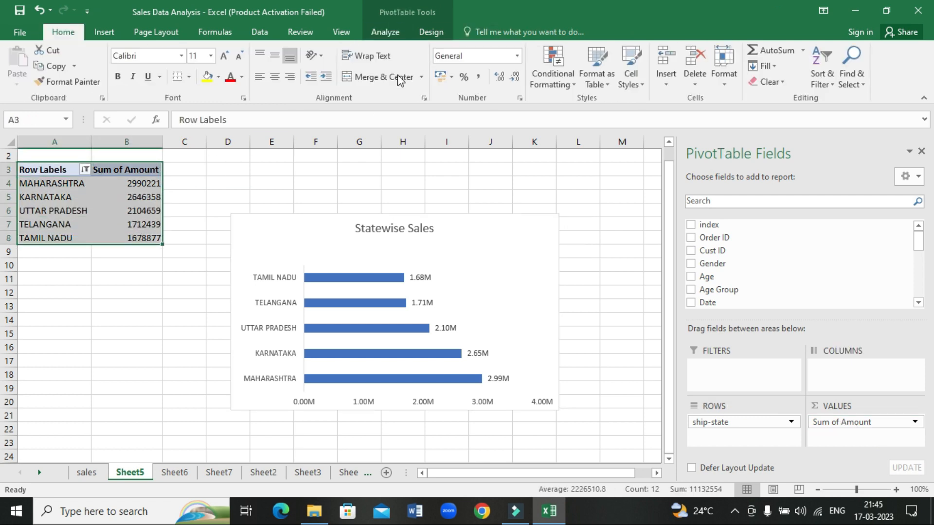
{"action": "left_click", "coordinate": [387, 35]}
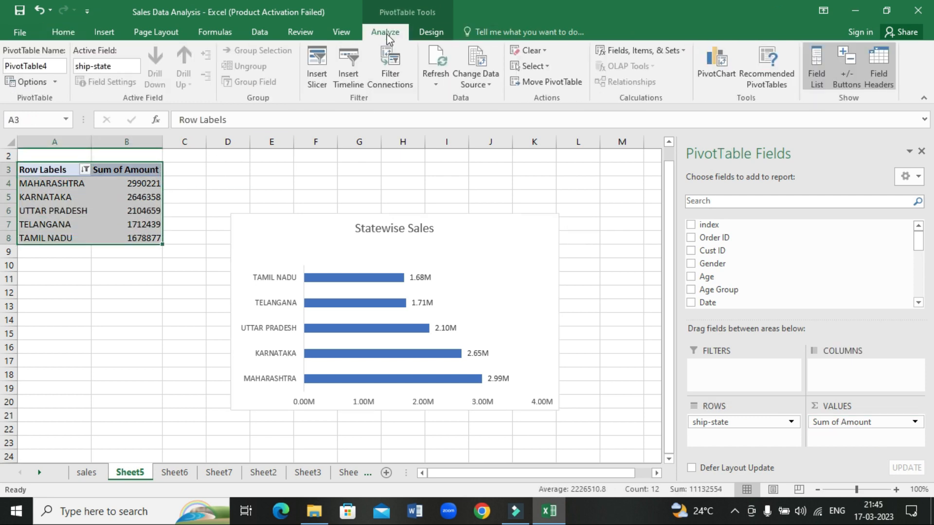
{"action": "left_click", "coordinate": [719, 71]}
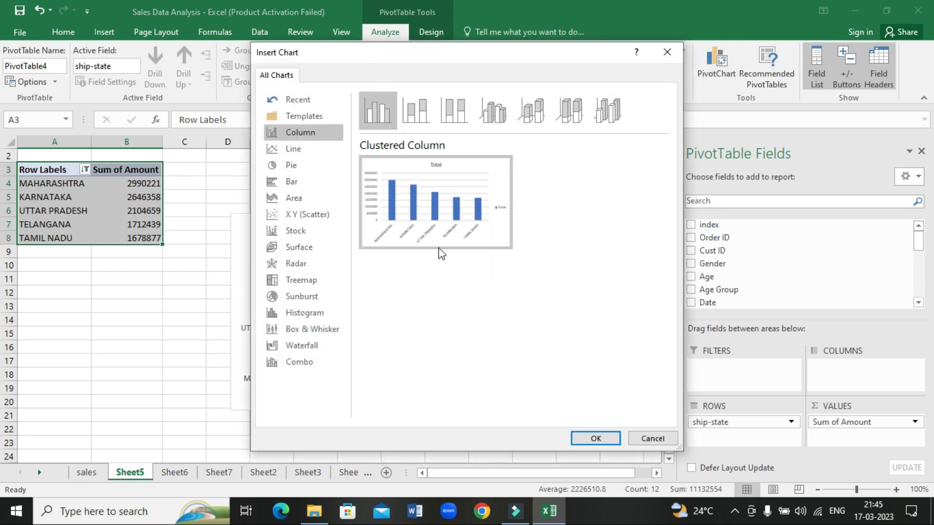
{"action": "left_click", "coordinate": [291, 183]}
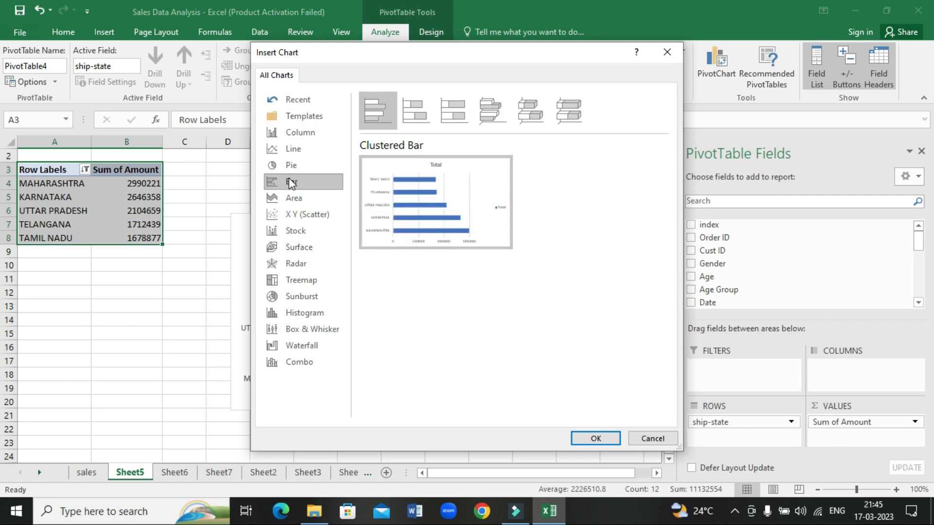
{"action": "left_click", "coordinate": [654, 439]}
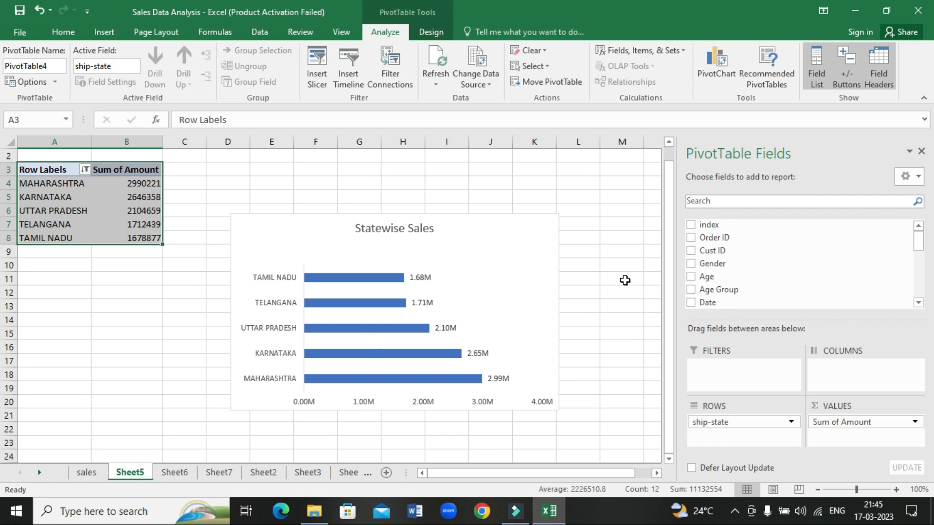
Examine the number format of the Statewise Sales chart's horizontal value axis, and close the formatting options.
{"action": "left_click", "coordinate": [363, 408]}
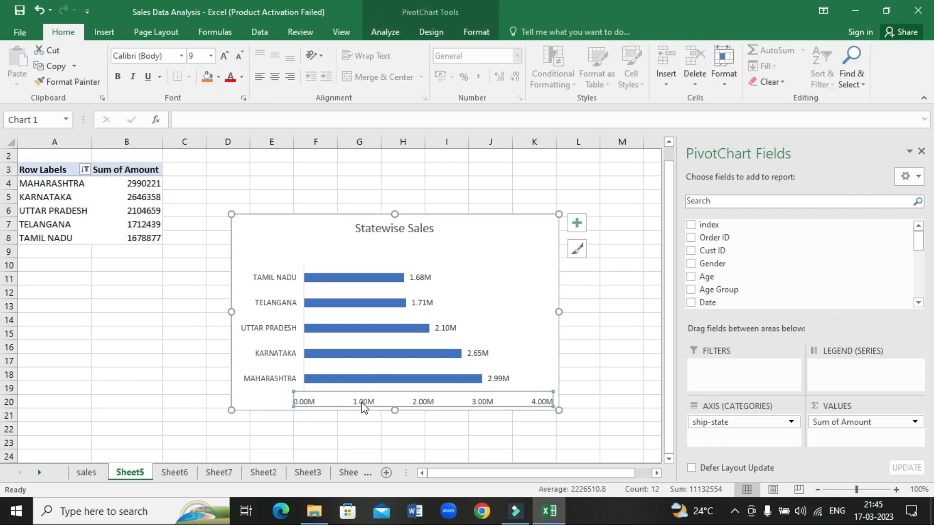
{"action": "right_click", "coordinate": [364, 407]}
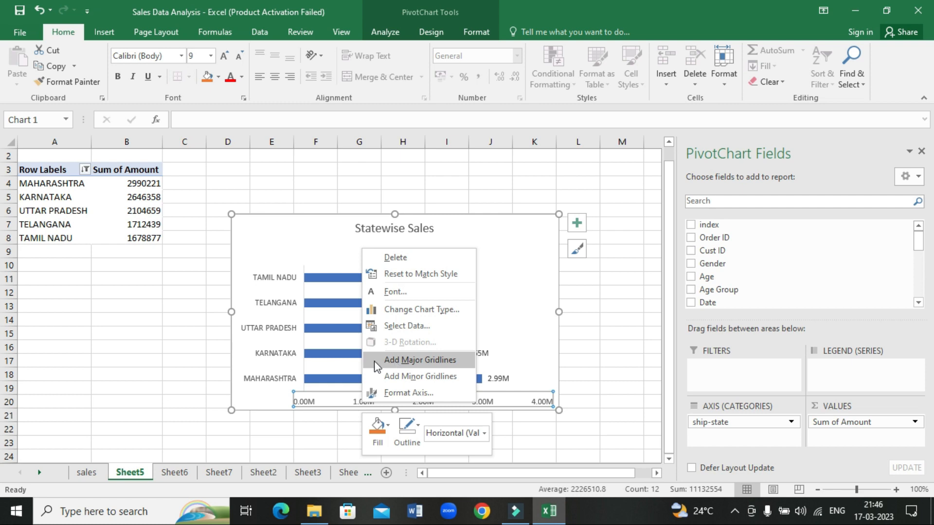
{"action": "left_click", "coordinate": [387, 393]}
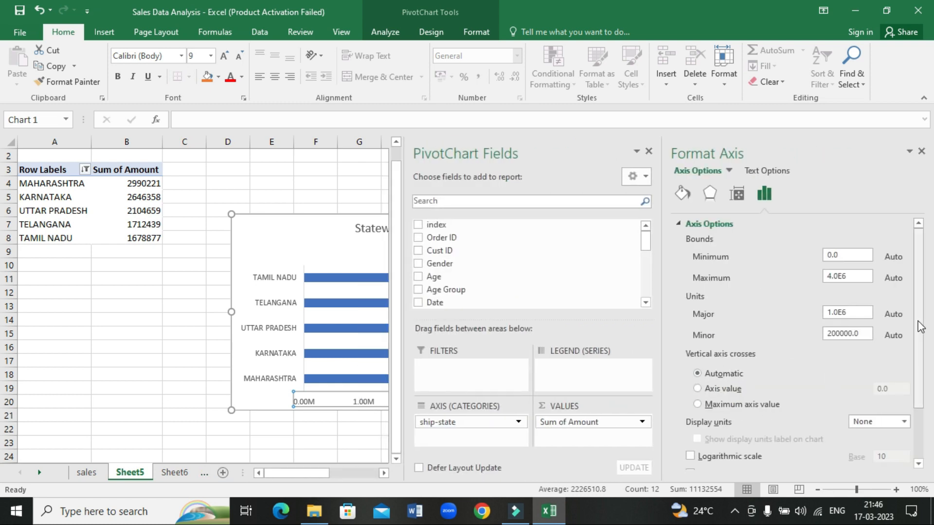
{"action": "left_click_drag", "start_coordinate": [918, 322], "coordinate": [917, 411]}
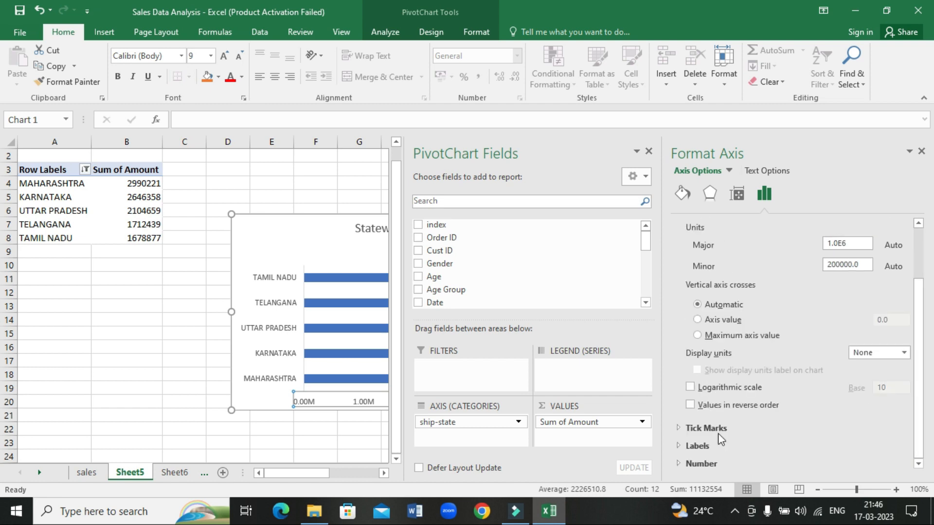
{"action": "left_click", "coordinate": [677, 466]}
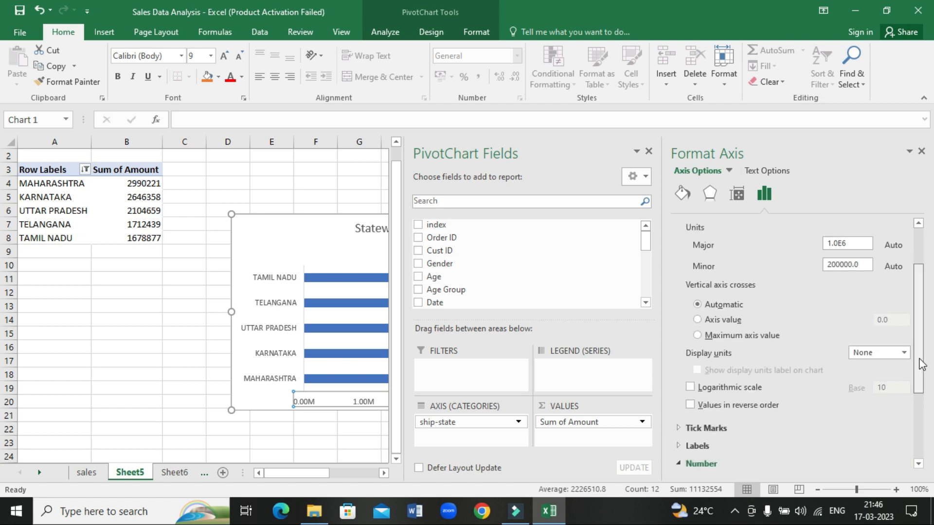
{"action": "left_click_drag", "start_coordinate": [918, 363], "coordinate": [918, 428]}
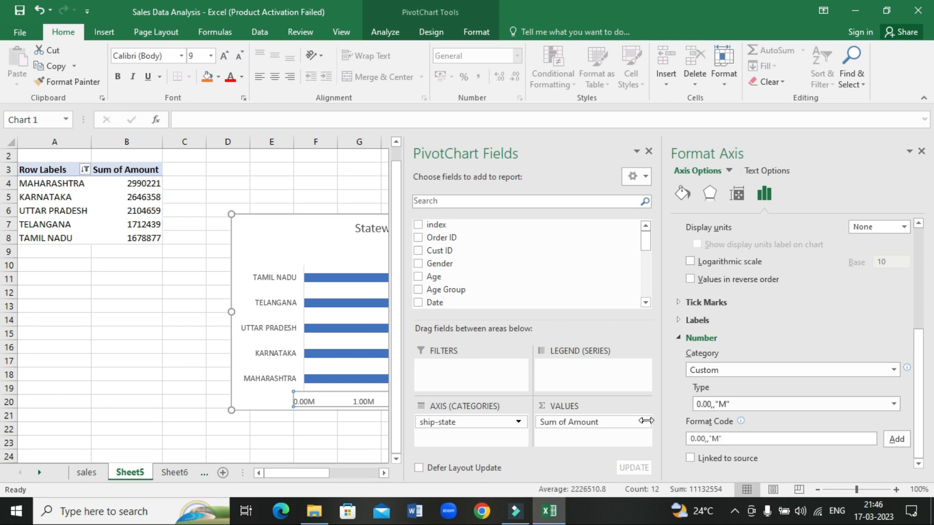
{"action": "left_click", "coordinate": [359, 427]}
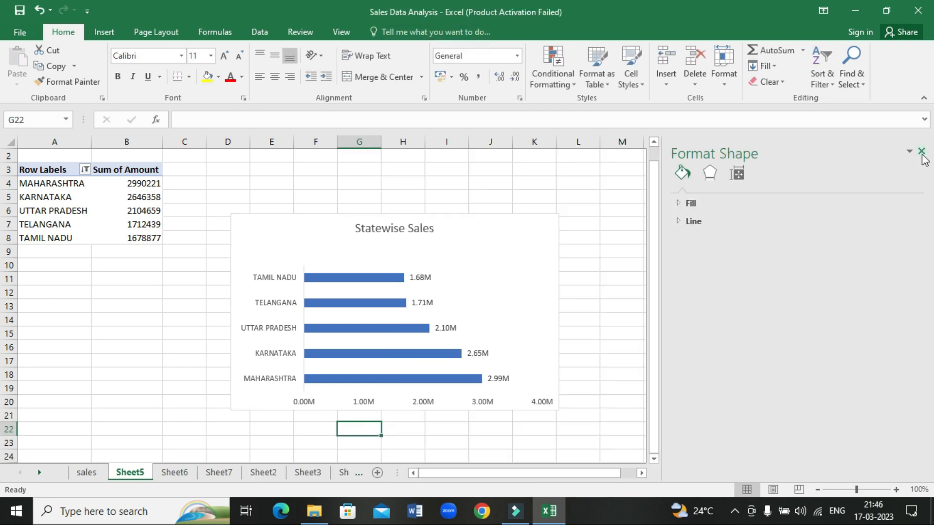
{"action": "left_click", "coordinate": [922, 152]}
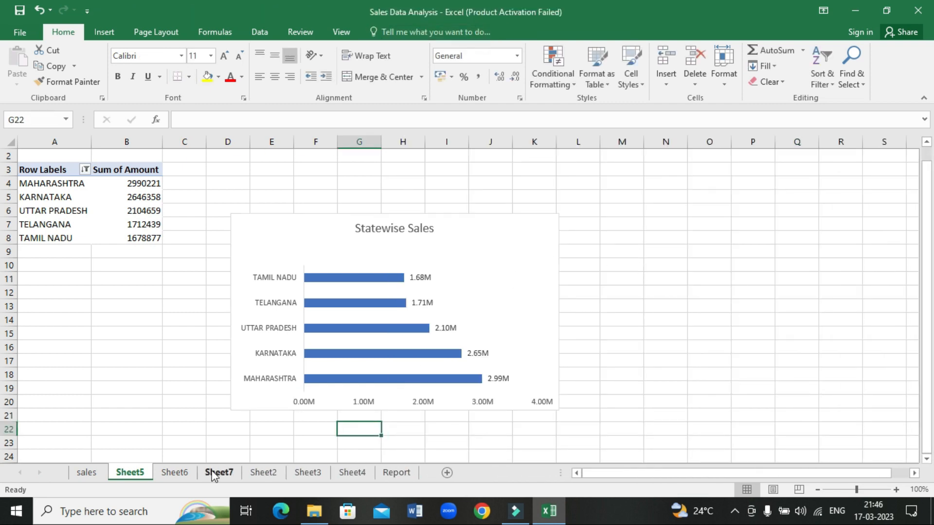
Check the charts on the Report sheet and look through the pivot sheets for the Order Status source on Sheet4.
{"action": "left_click", "coordinate": [397, 472]}
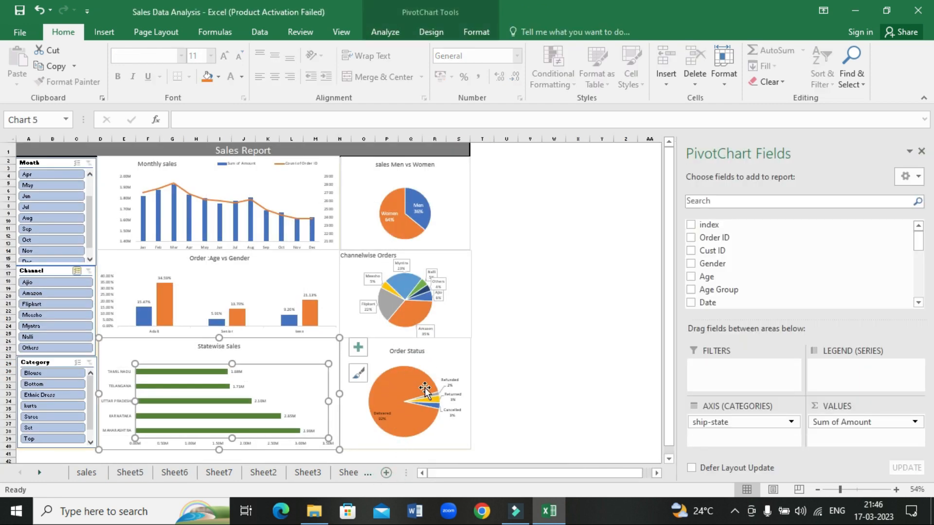
{"action": "left_click", "coordinate": [219, 473]}
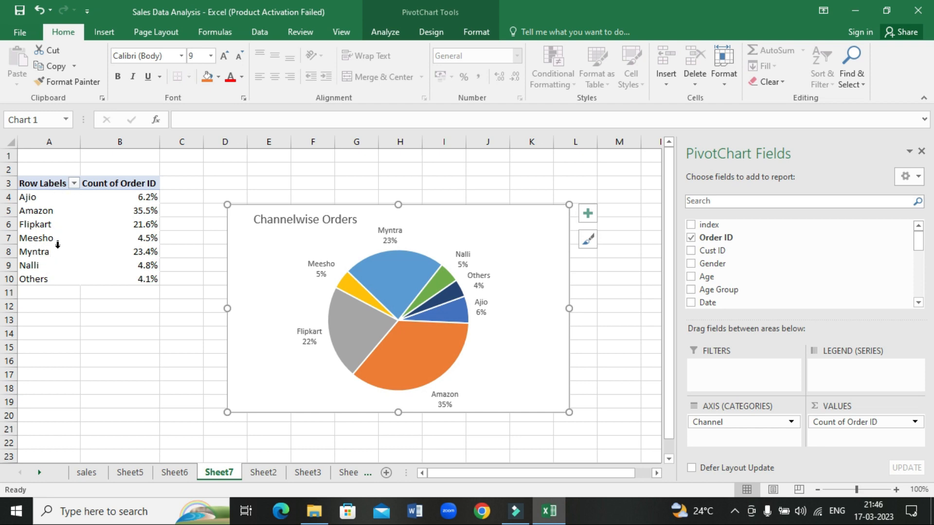
{"action": "left_click", "coordinate": [175, 474]}
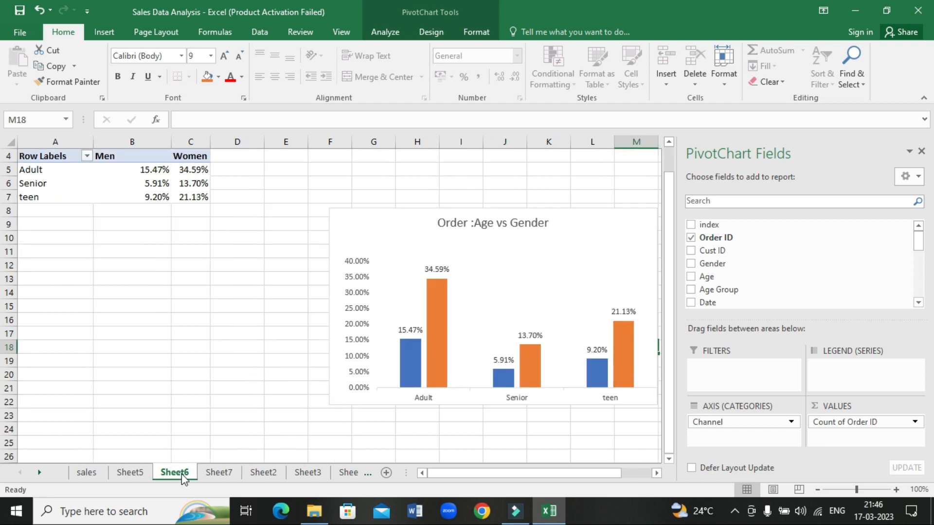
{"action": "left_click", "coordinate": [134, 475]}
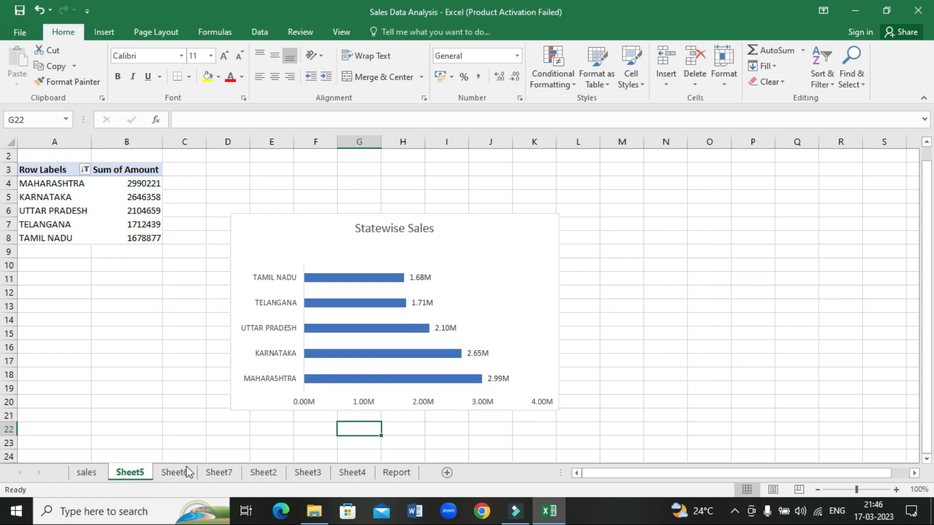
{"action": "left_click", "coordinate": [266, 473]}
{"action": "left_click", "coordinate": [355, 474]}
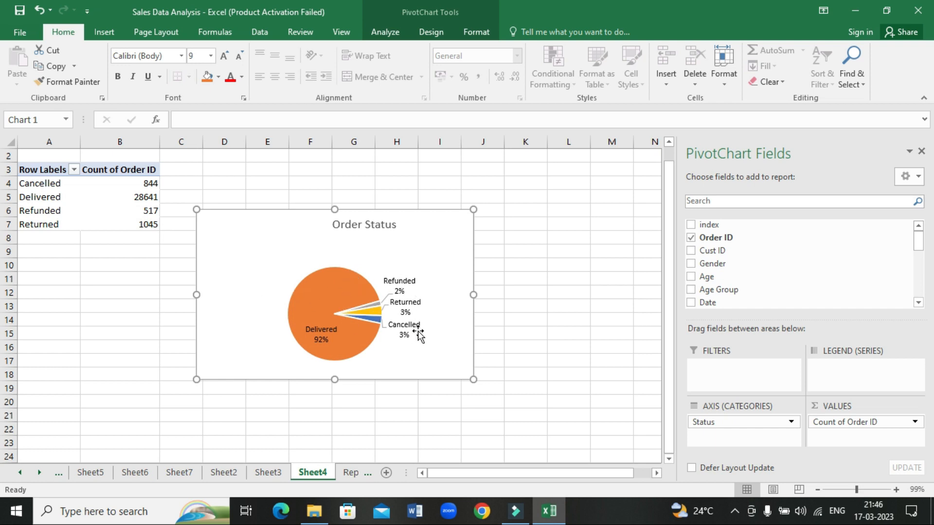
Reposition the existing Order Status pie chart on Sheet4, slightly lower and closer to its pivot table's columns.
{"action": "left_click", "coordinate": [403, 288]}
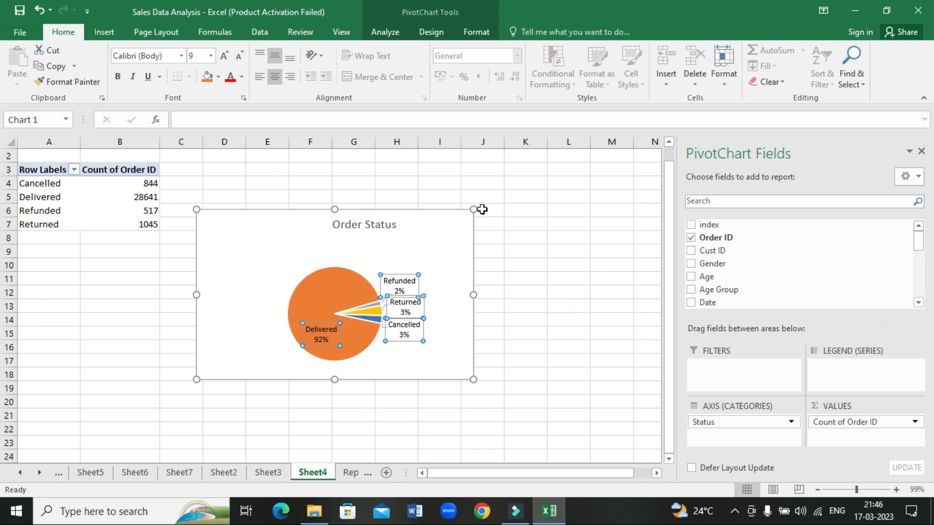
{"action": "left_click", "coordinate": [506, 237]}
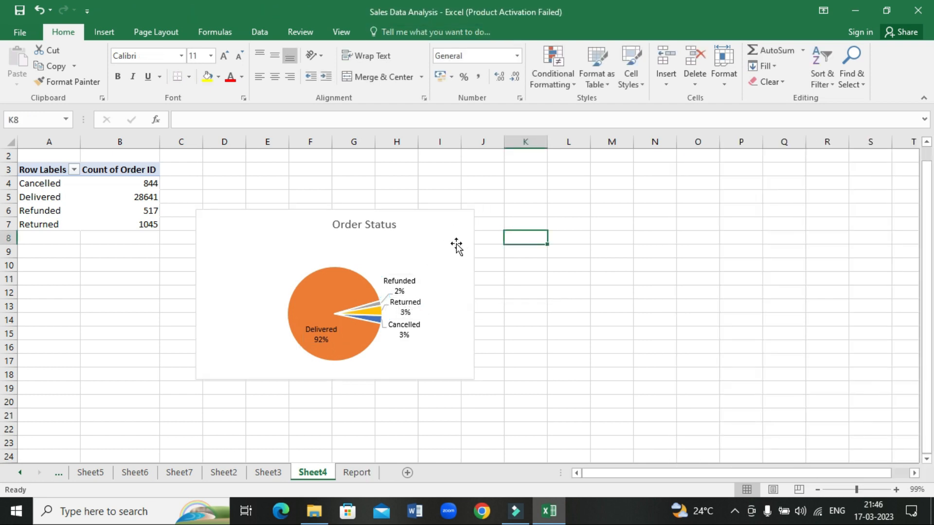
{"action": "left_click", "coordinate": [437, 239]}
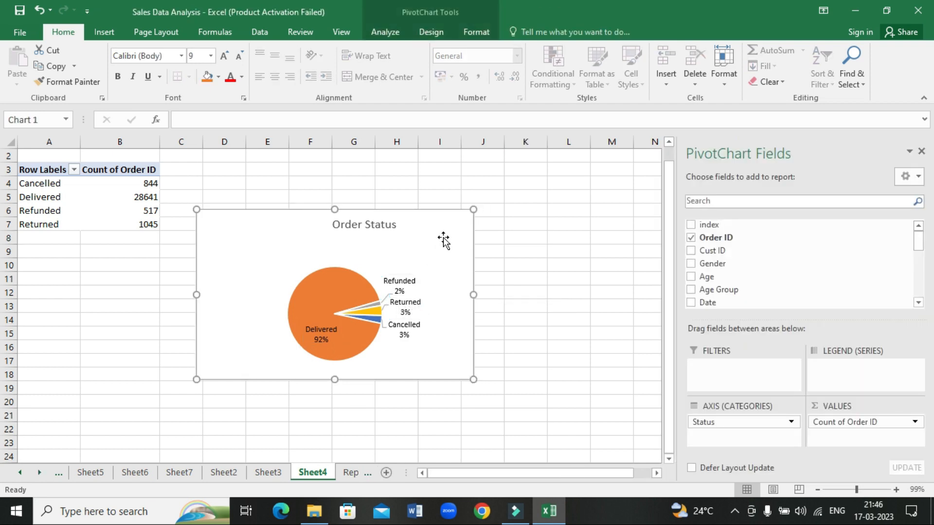
{"action": "left_click", "coordinate": [543, 236]}
{"action": "left_click", "coordinate": [448, 336]}
{"action": "right_click", "coordinate": [434, 232]}
{"action": "key", "text": "Escape"}
{"action": "left_click_drag", "start_coordinate": [431, 235], "coordinate": [410, 250]}
Insert a Pie PivotChart from the order status pivot table in A3:B7 on Sheet4.
{"action": "left_click", "coordinate": [81, 187]}
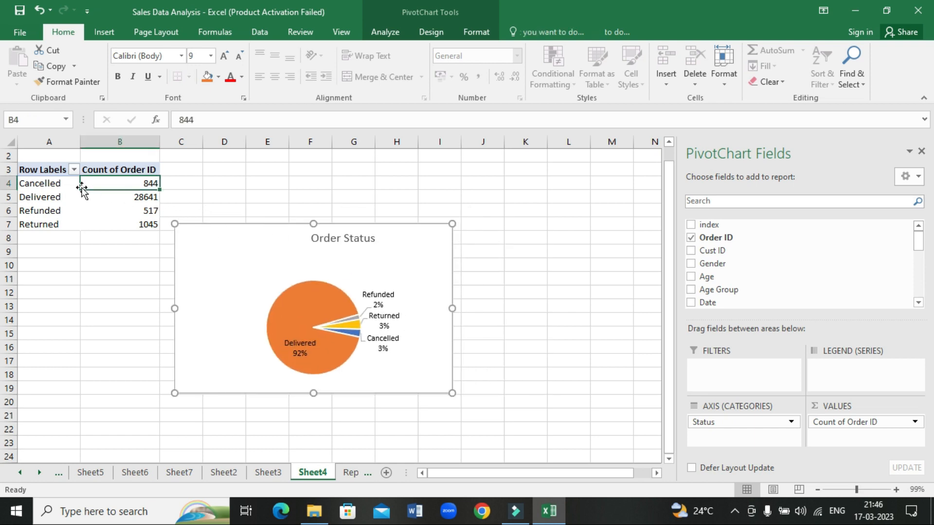
{"action": "left_click_drag", "start_coordinate": [23, 173], "coordinate": [131, 226]}
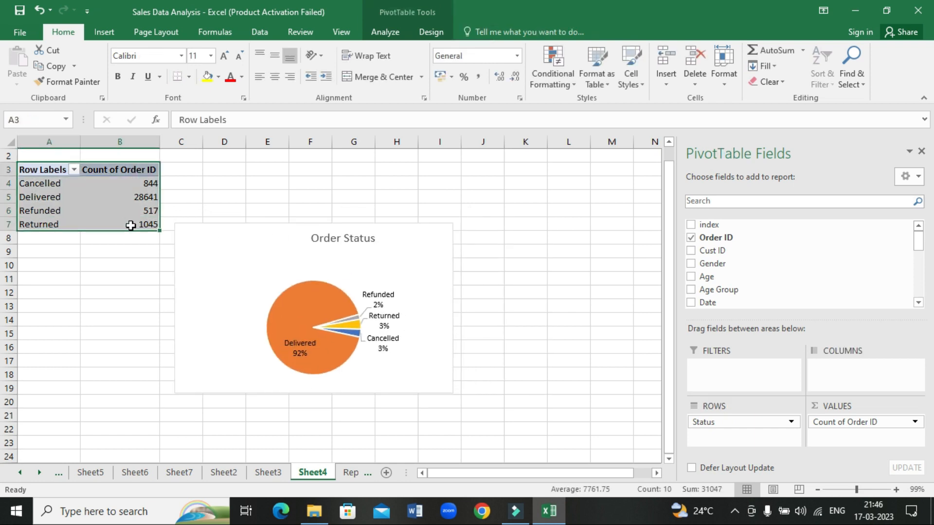
{"action": "left_click", "coordinate": [379, 33]}
{"action": "left_click", "coordinate": [717, 60]}
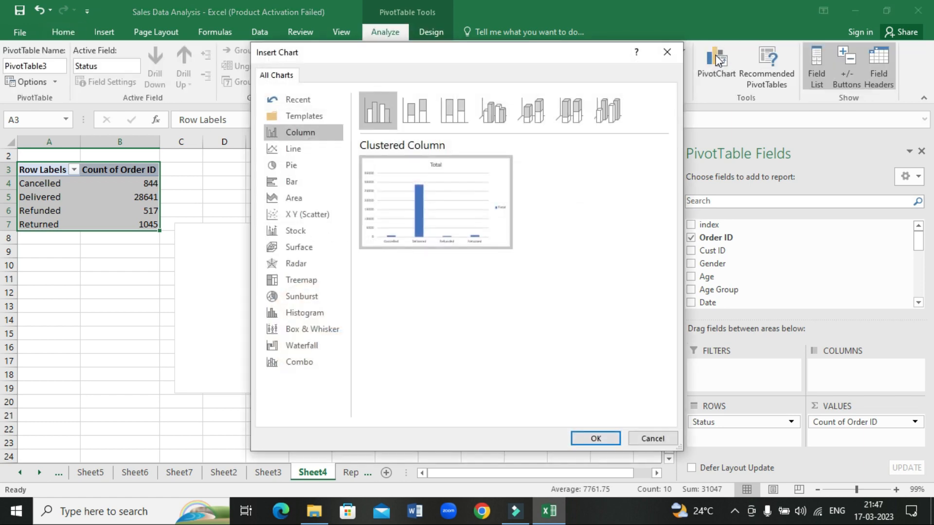
{"action": "left_click", "coordinate": [303, 172]}
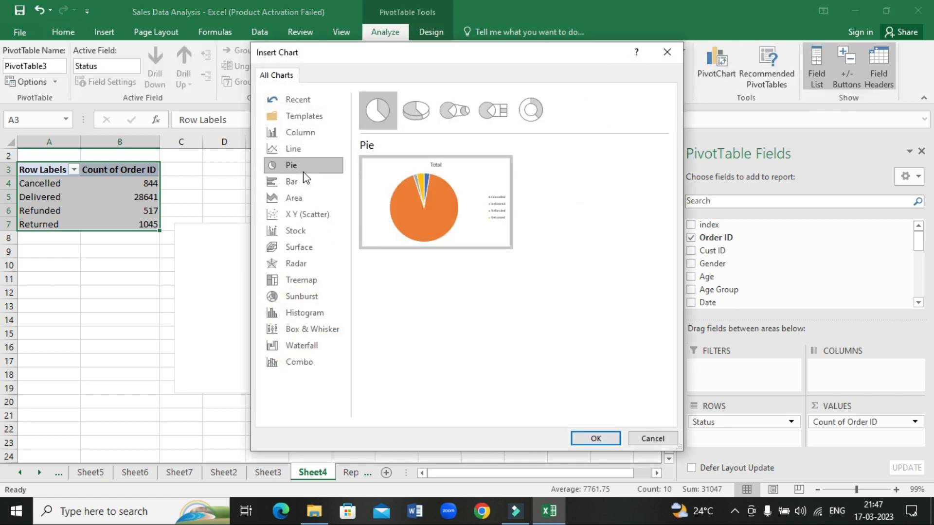
{"action": "left_click", "coordinate": [593, 439]}
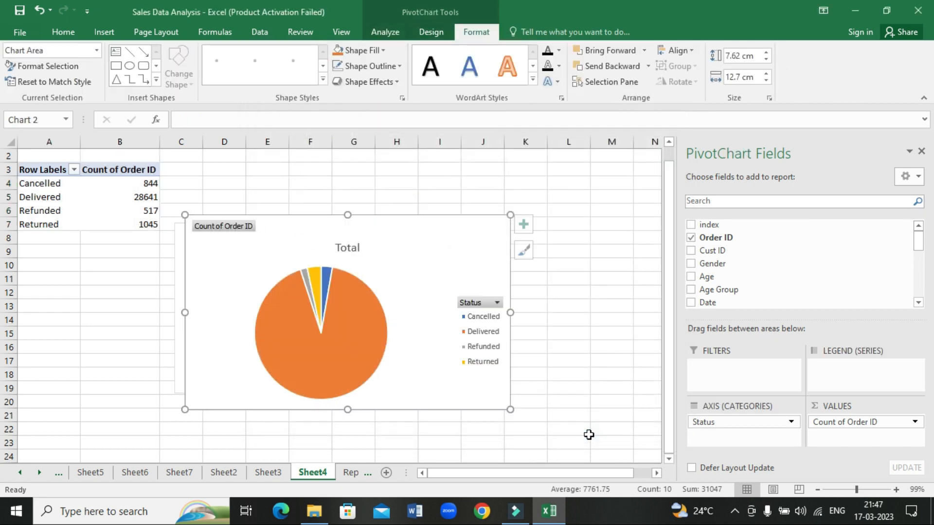
Add data labels to the new pie chart, make the Delivered label show only Percentage without leader lines, and close the side panes.
{"action": "left_click", "coordinate": [532, 229]}
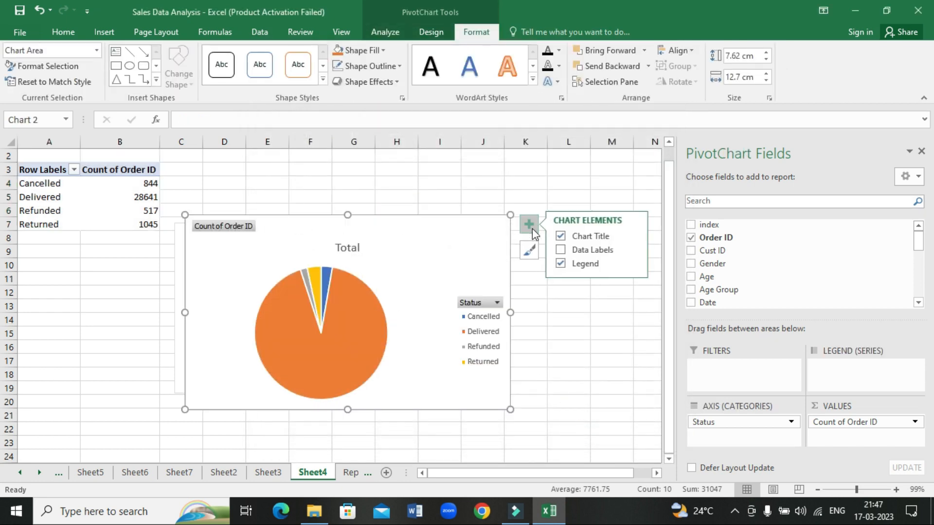
{"action": "left_click", "coordinate": [633, 250]}
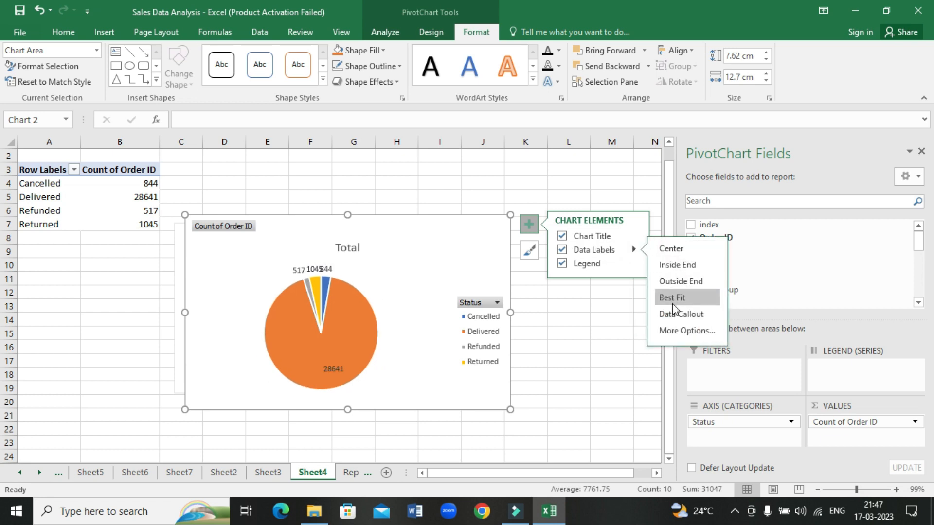
{"action": "left_click", "coordinate": [672, 331]}
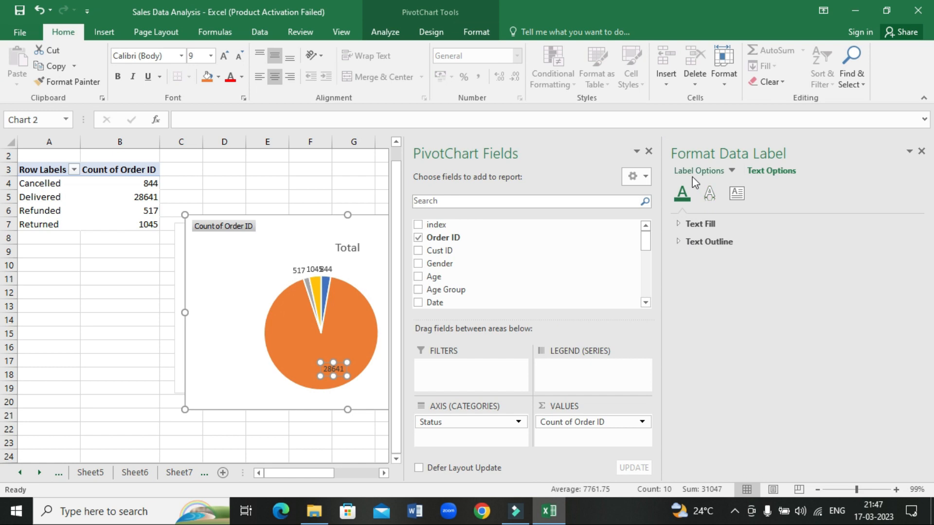
{"action": "left_click", "coordinate": [693, 175]}
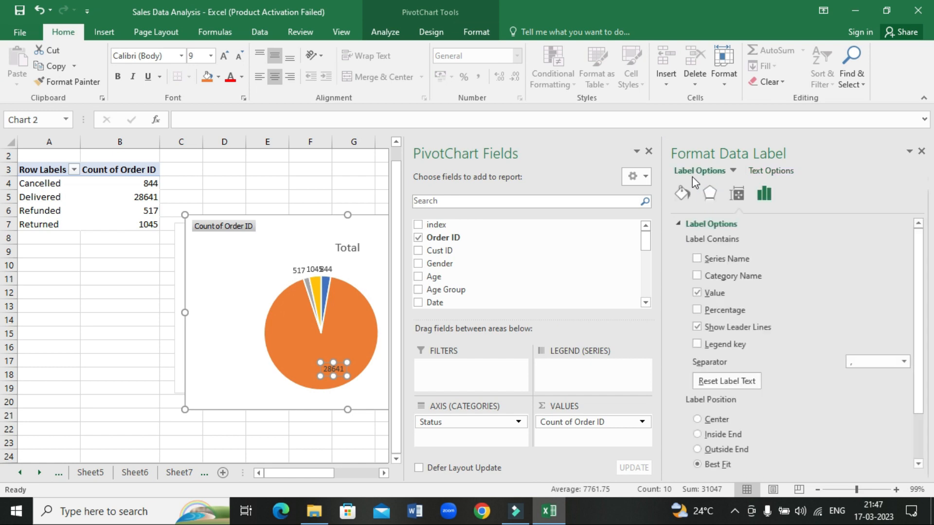
{"action": "left_click", "coordinate": [698, 310]}
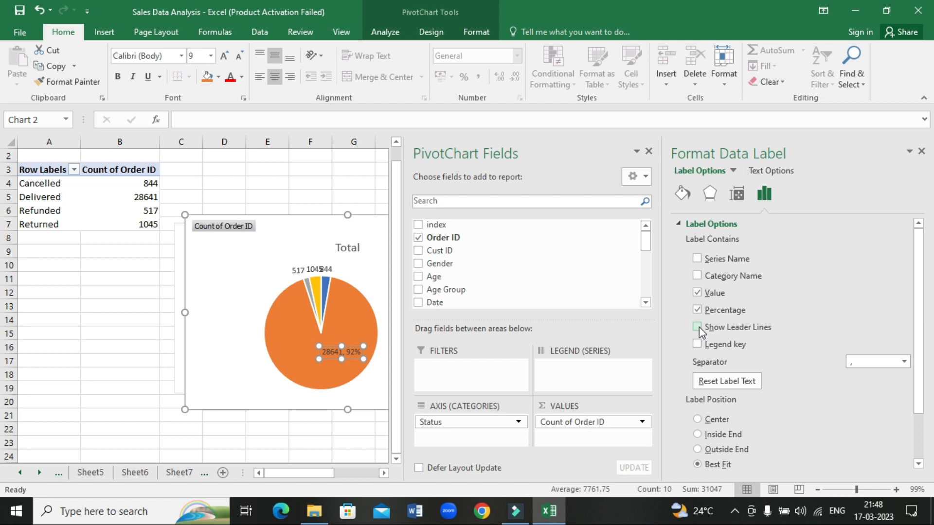
{"action": "left_click", "coordinate": [698, 293]}
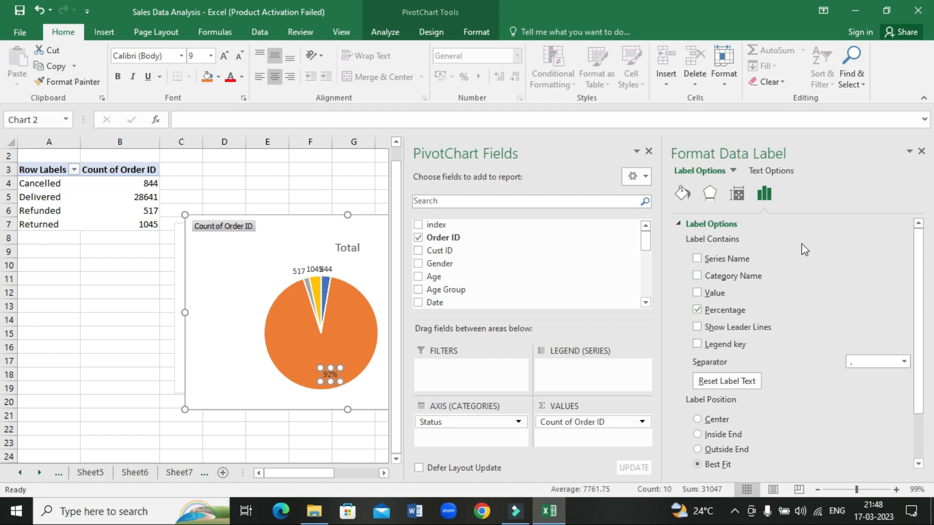
{"action": "left_click", "coordinate": [921, 151]}
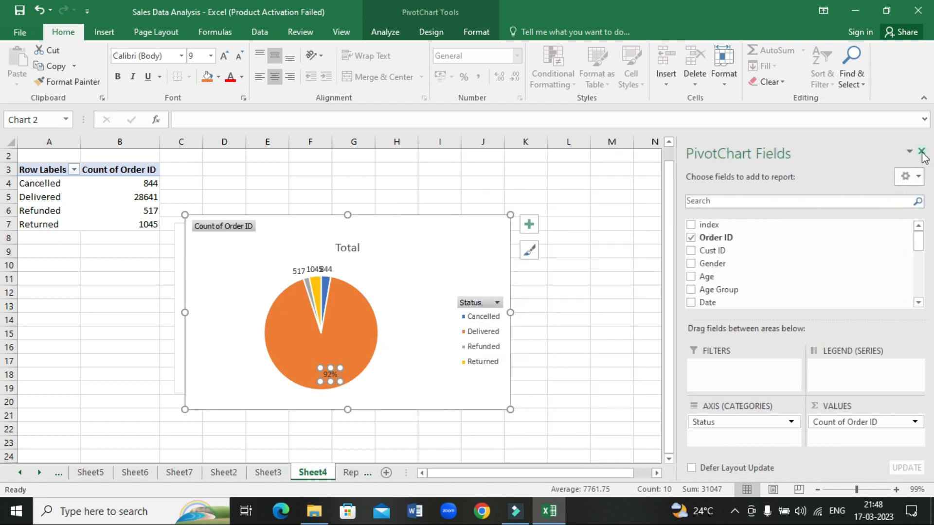
{"action": "left_click", "coordinate": [921, 151]}
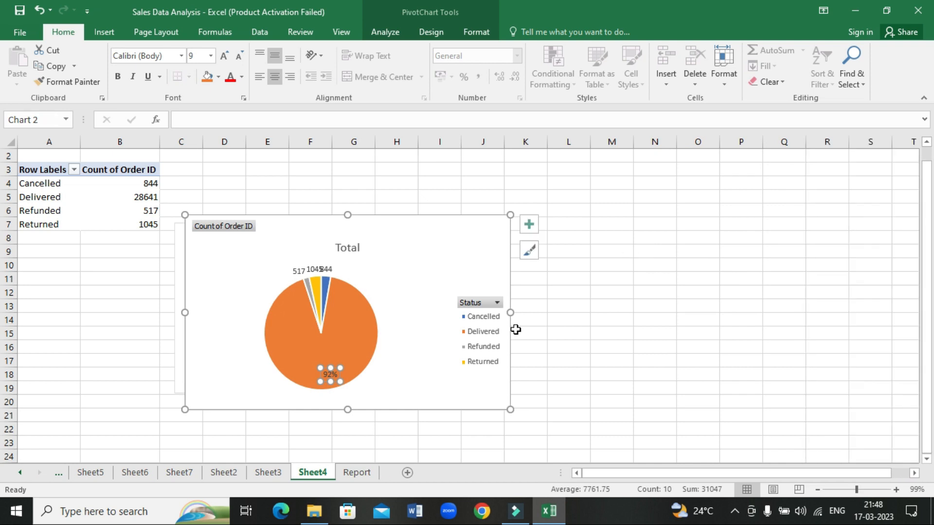
Move the new pie chart on Sheet4 farther from the pivot table and slightly higher.
{"action": "left_click_drag", "start_coordinate": [413, 254], "coordinate": [471, 250]}
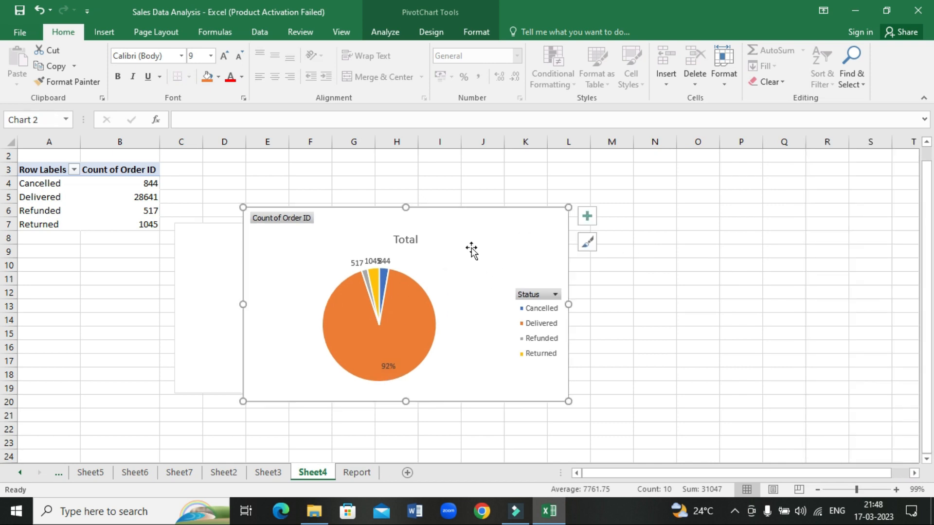
Filter the Report dashboard with its slicers to month Aug, all channels except Flipkart, and category Ethnic Dress.
{"action": "left_click", "coordinate": [357, 473]}
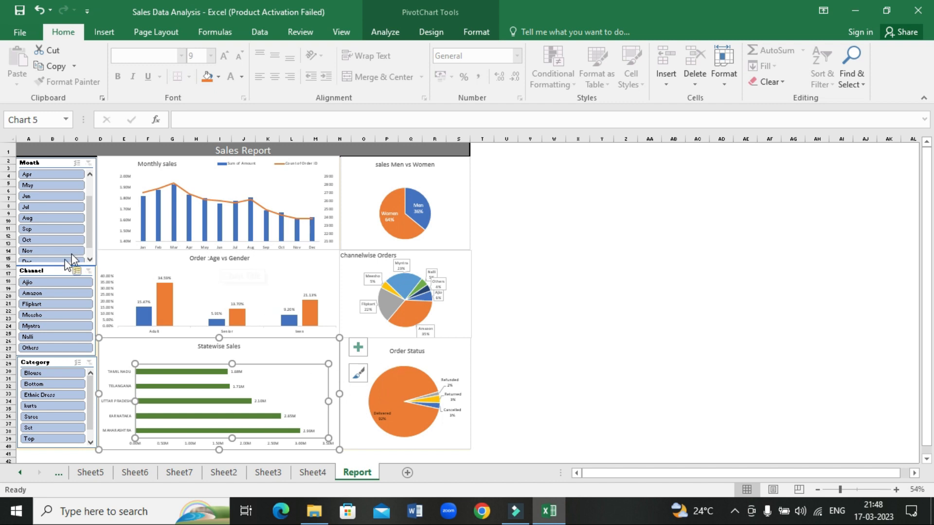
{"action": "left_click", "coordinate": [39, 219]}
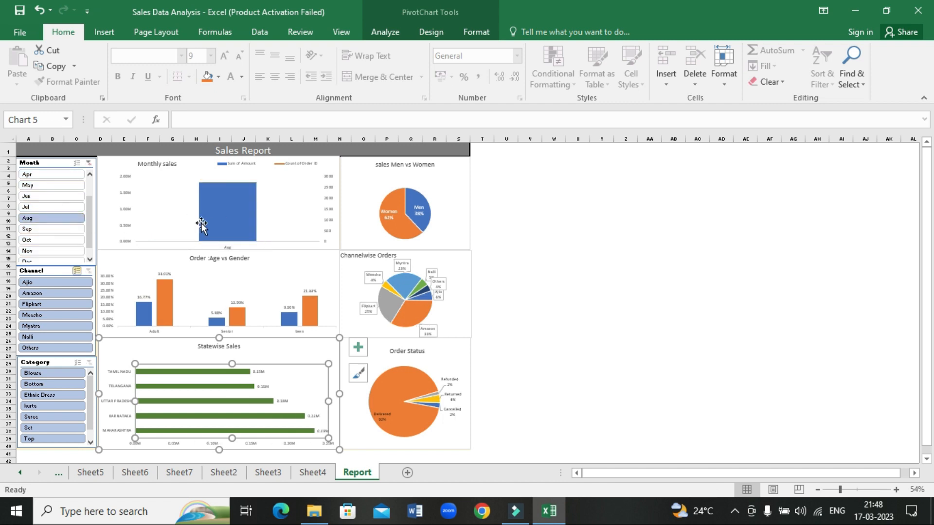
{"action": "left_click", "coordinate": [51, 302]}
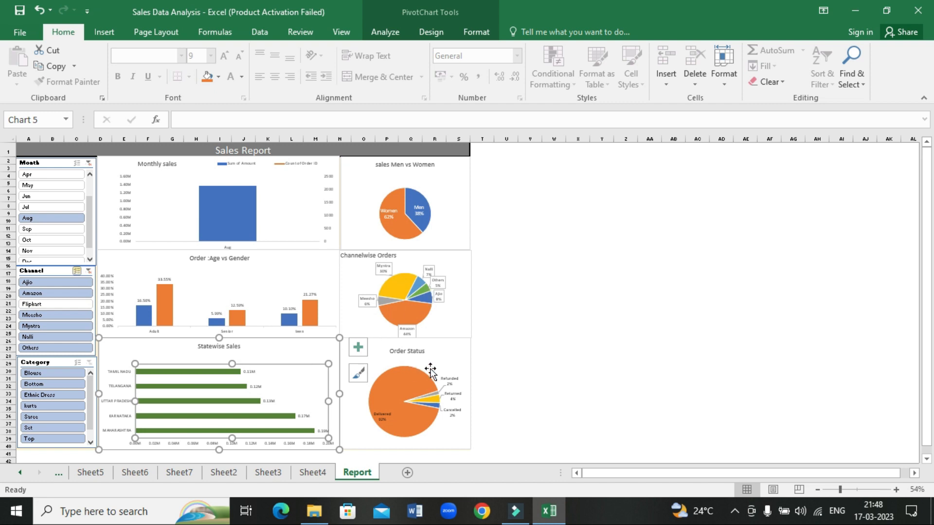
{"action": "left_click", "coordinate": [37, 396]}
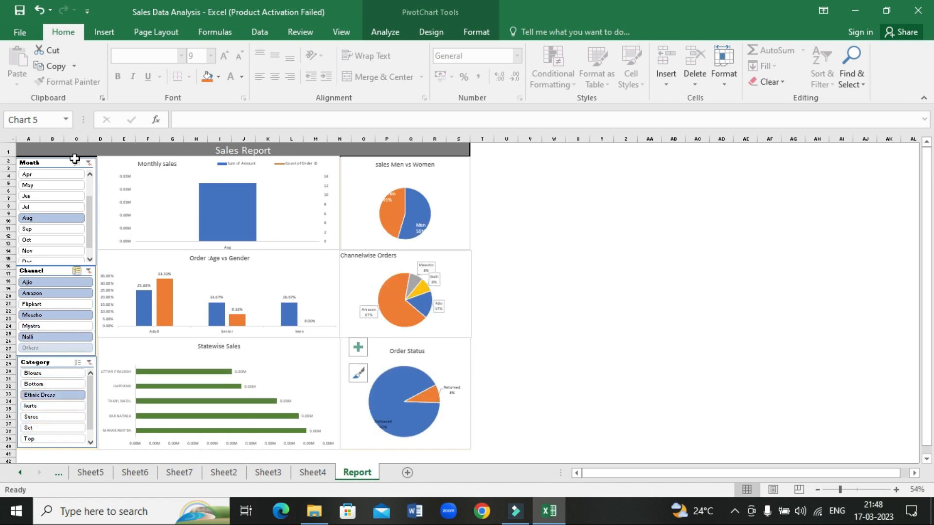
Insert another Month slicer from the Monthly sales chart and place it in the empty area beside the dashboard.
{"action": "left_click", "coordinate": [175, 207]}
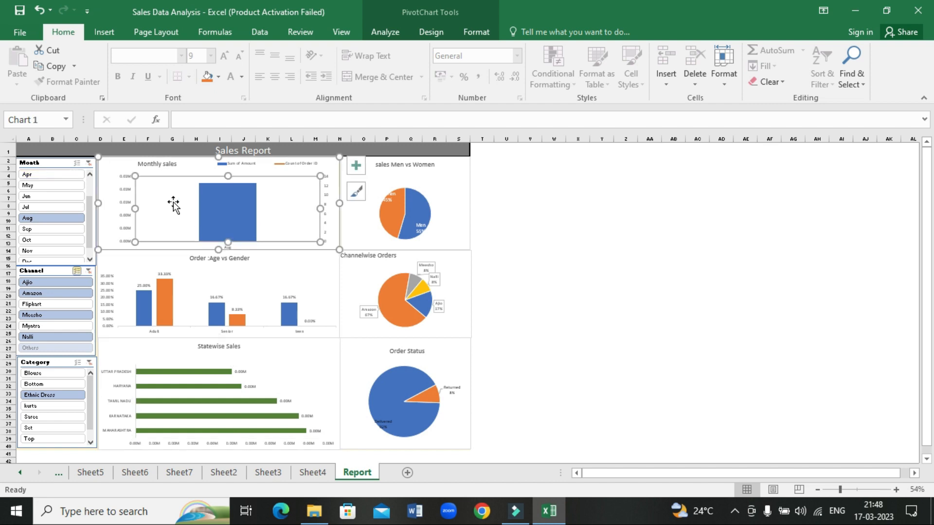
{"action": "right_click", "coordinate": [106, 161]}
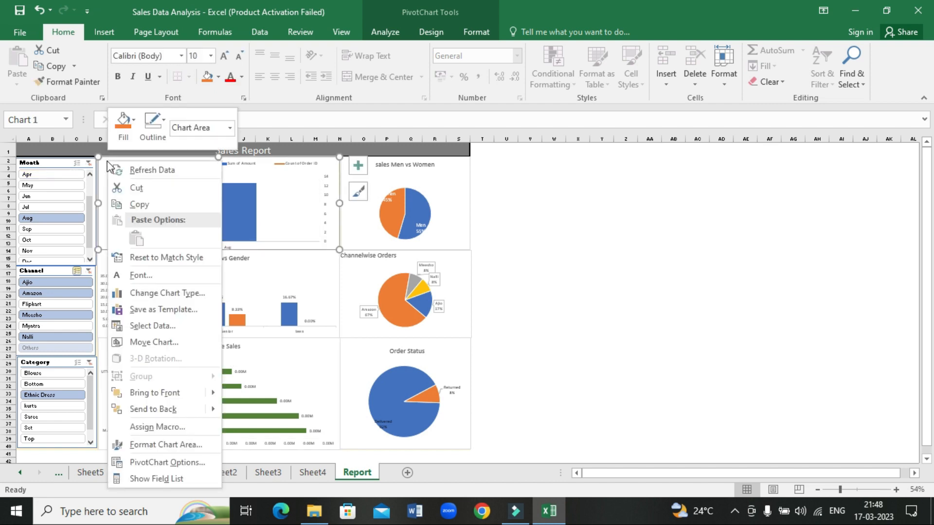
{"action": "left_click", "coordinate": [295, 187]}
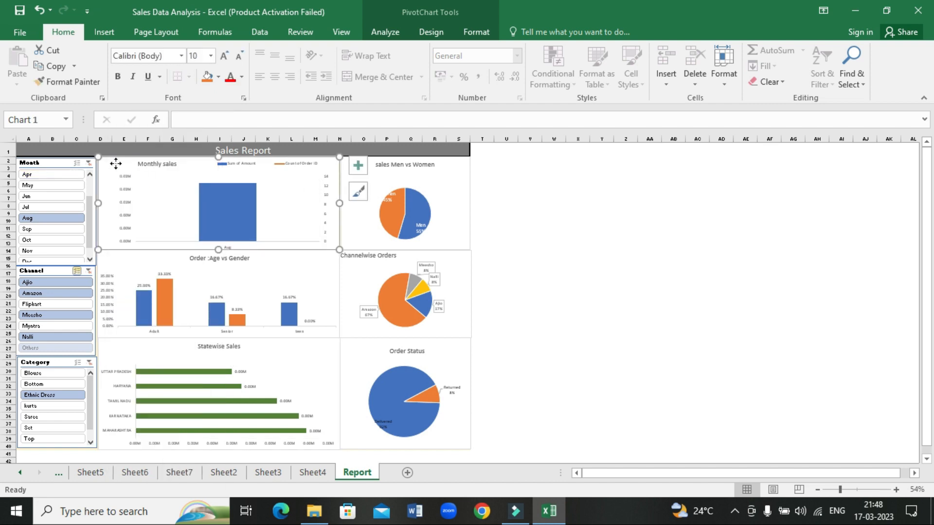
{"action": "left_click", "coordinate": [385, 32]}
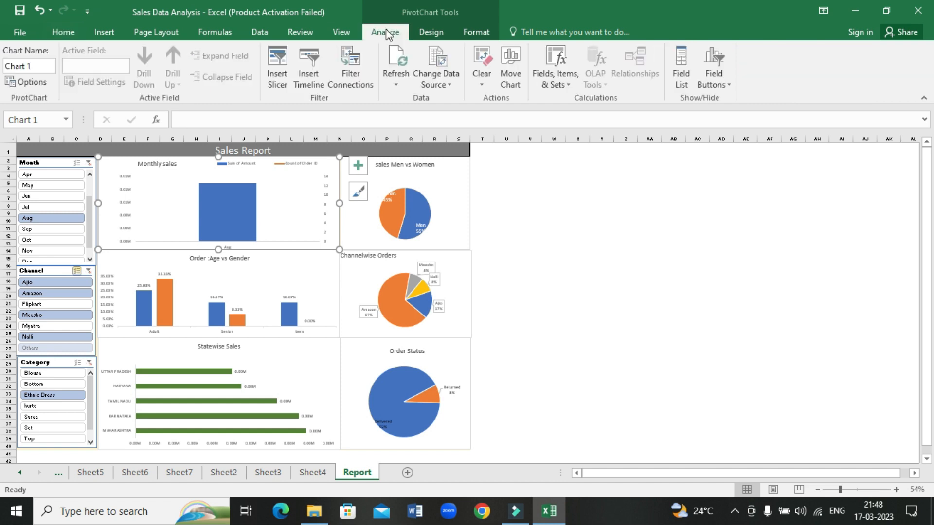
{"action": "left_click", "coordinate": [278, 72]}
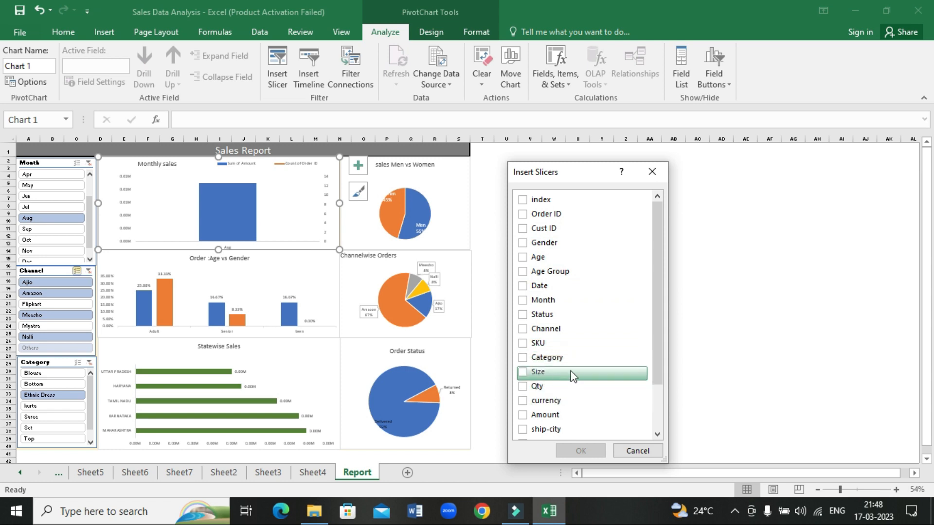
{"action": "left_click", "coordinate": [523, 303]}
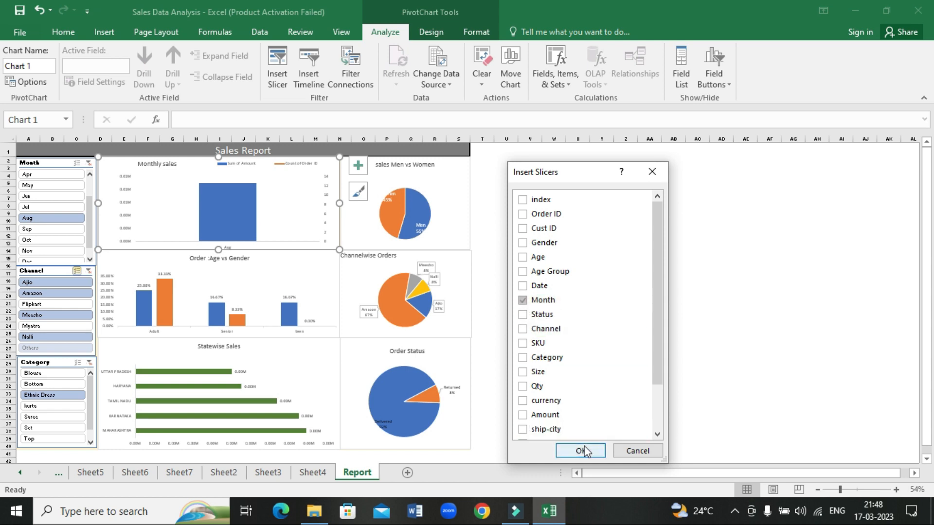
{"action": "left_click", "coordinate": [588, 451]}
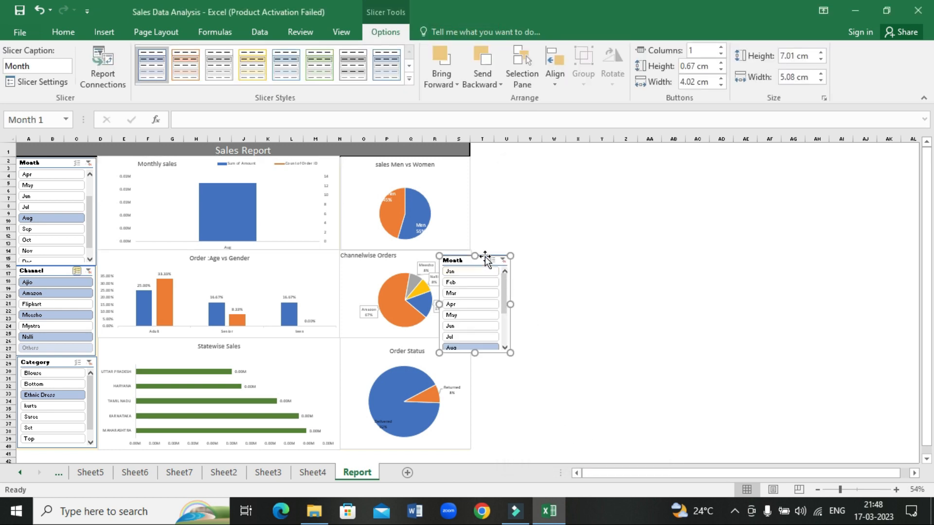
{"action": "left_click_drag", "start_coordinate": [537, 255], "coordinate": [573, 255]}
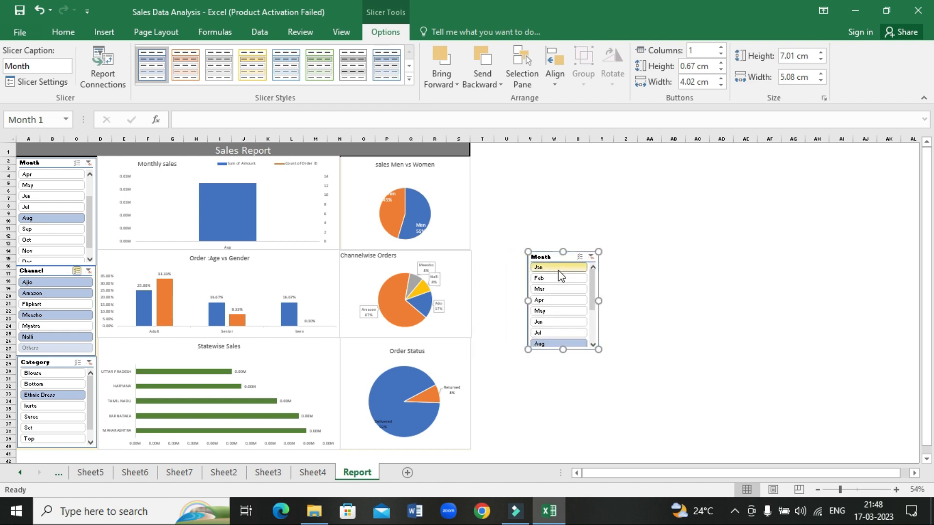
Check which PivotTables are connected to the newly inserted Month slicer in its Report Connections.
{"action": "right_click", "coordinate": [538, 254]}
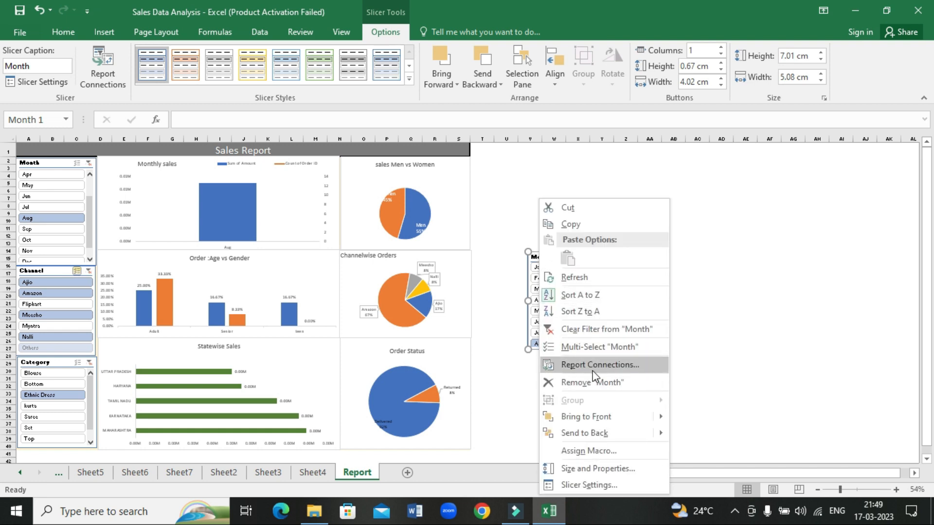
{"action": "left_click", "coordinate": [618, 376]}
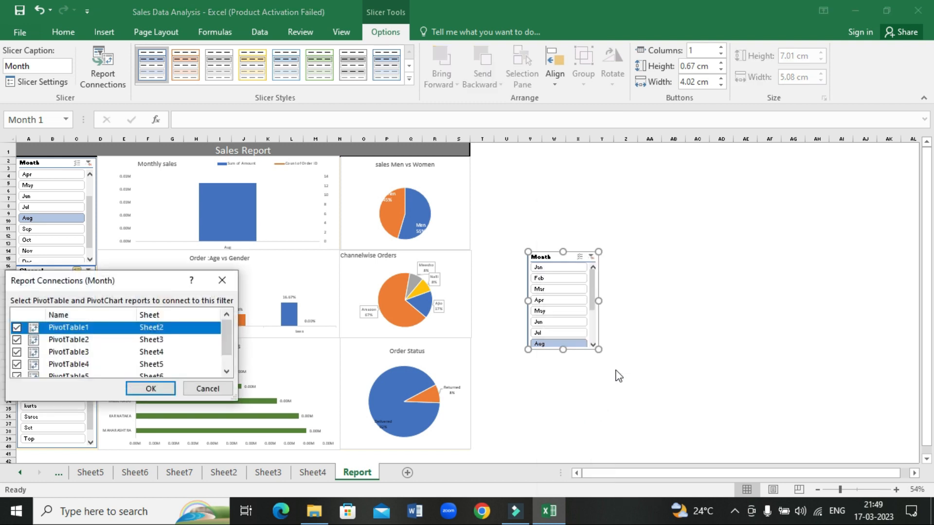
{"action": "mouse_move", "coordinate": [223, 338]}
{"action": "left_mouse_down"}
{"action": "mouse_move", "coordinate": [225, 361]}
{"action": "mouse_move", "coordinate": [228, 321]}
{"action": "left_mouse_up"}
{"action": "left_click", "coordinate": [222, 280]}
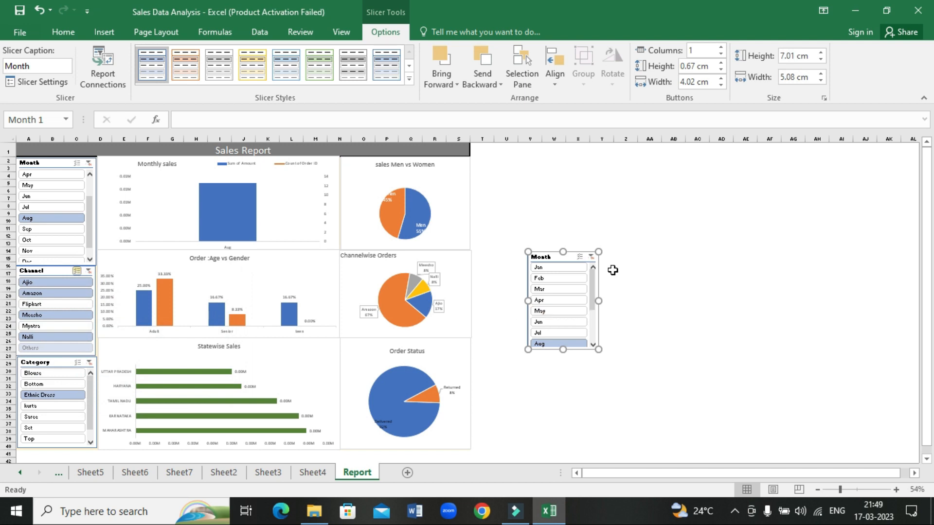
Filter the dashboard to Jan with the extra Month slicer, and delete that slicer.
{"action": "left_click", "coordinate": [553, 271]}
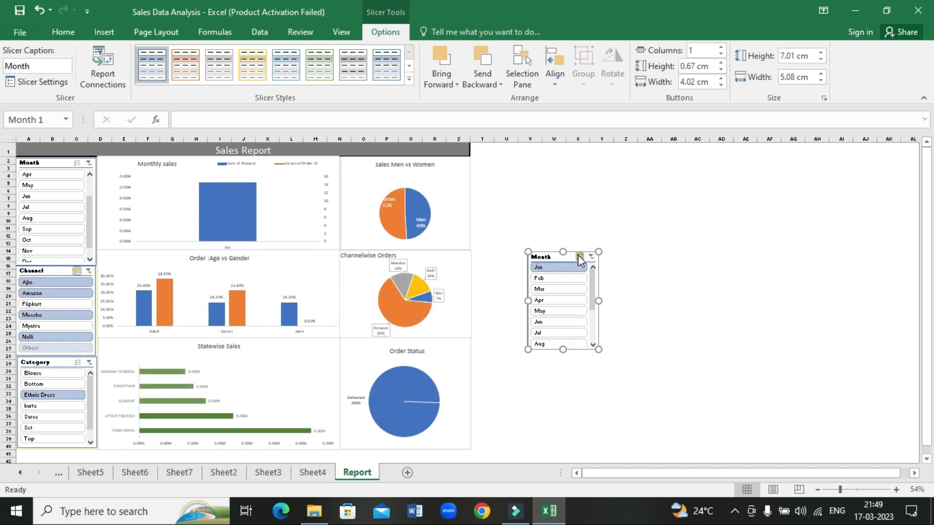
{"action": "key", "text": "Delete"}
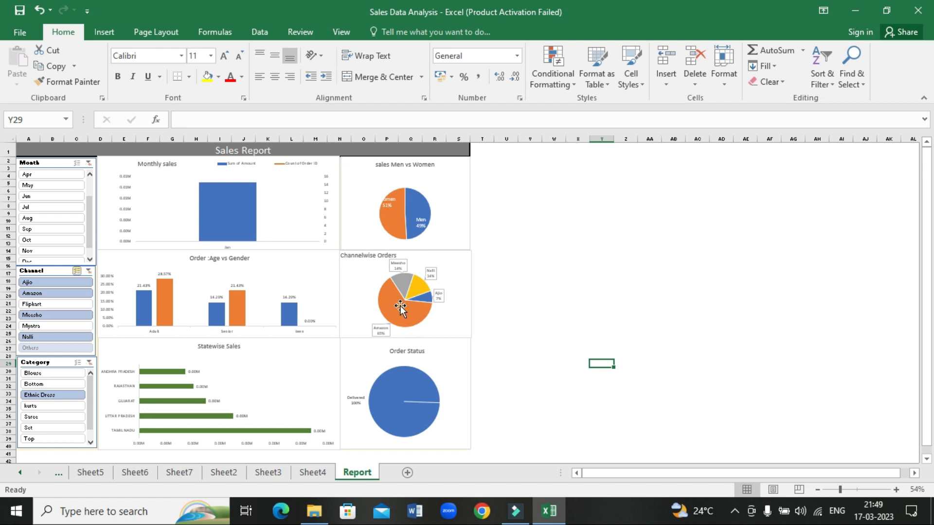
Try the original Month slicer with Jul and return the dashboard filter to Aug.
{"action": "left_click", "coordinate": [45, 207]}
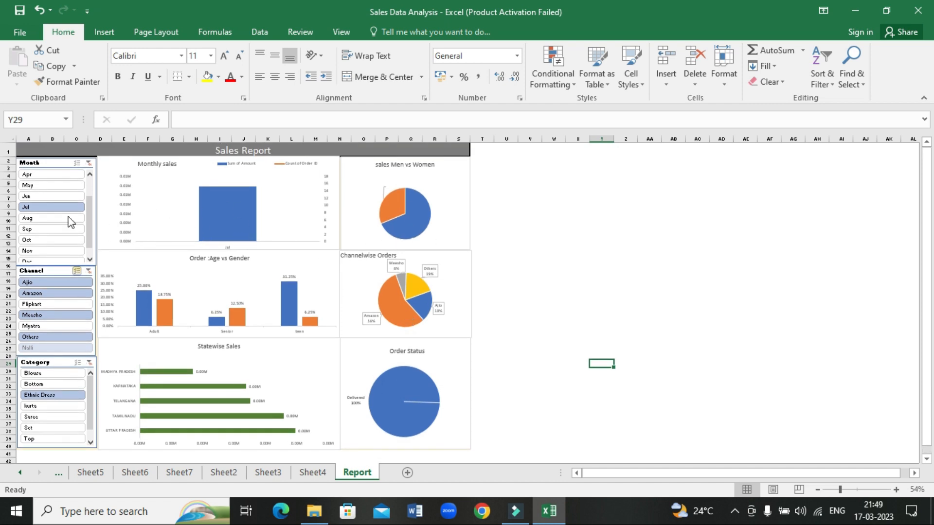
{"action": "left_click", "coordinate": [41, 219]}
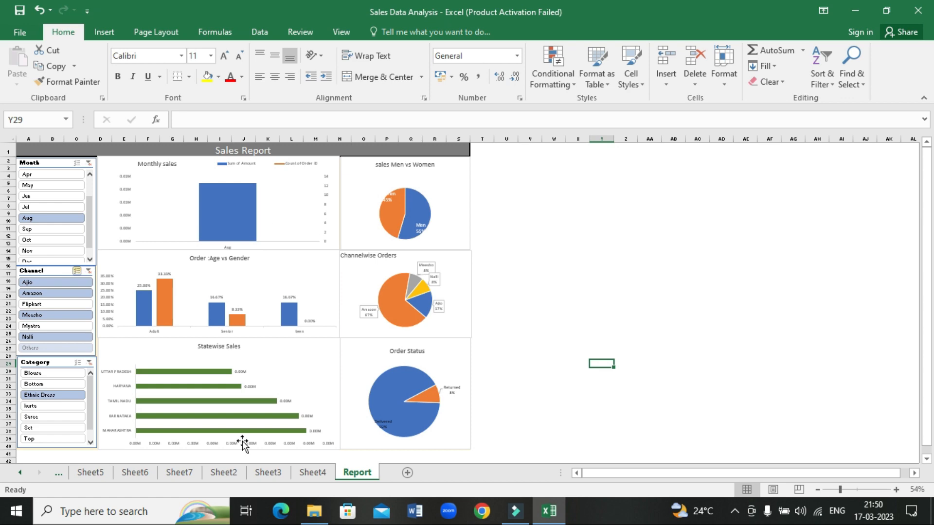
Review the Channelwise Orders pivot on Sheet7 and the source data on the sales sheet alongside the Report dashboard.
{"action": "left_click", "coordinate": [188, 472]}
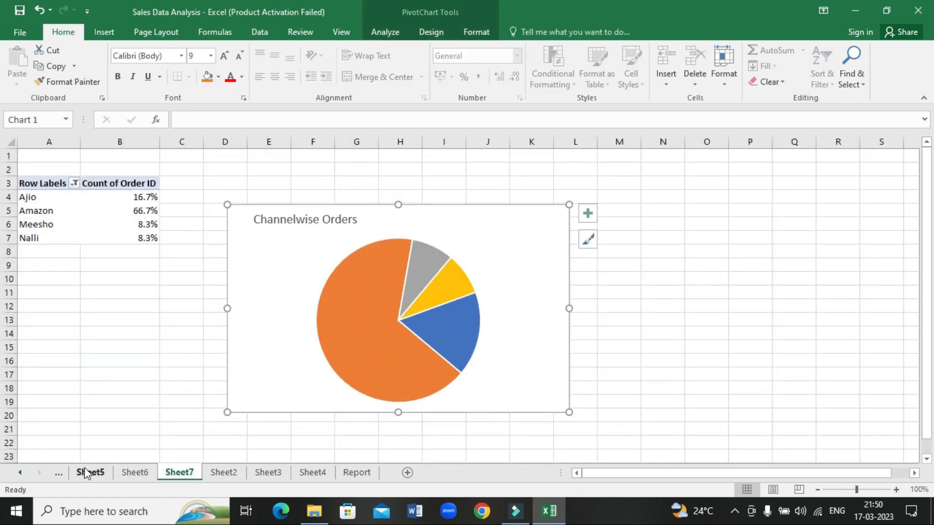
{"action": "left_click", "coordinate": [59, 473]}
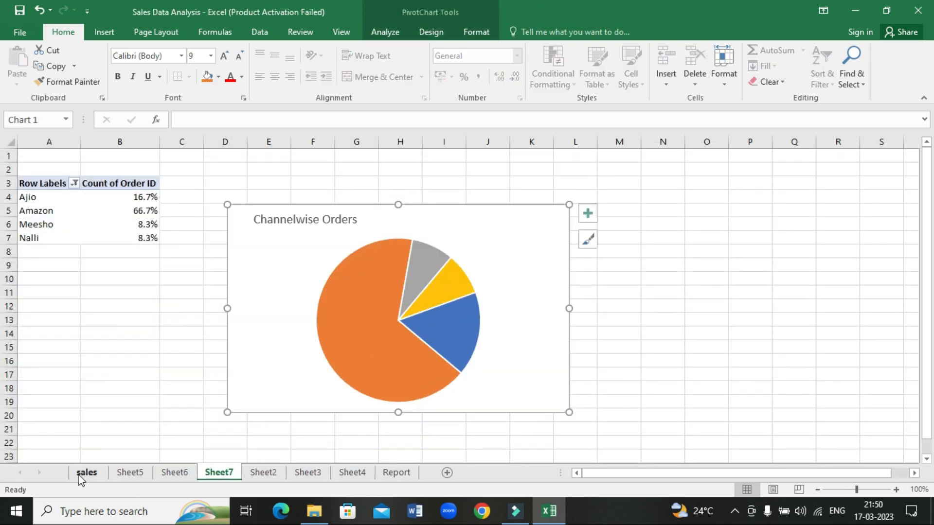
{"action": "left_click", "coordinate": [81, 474]}
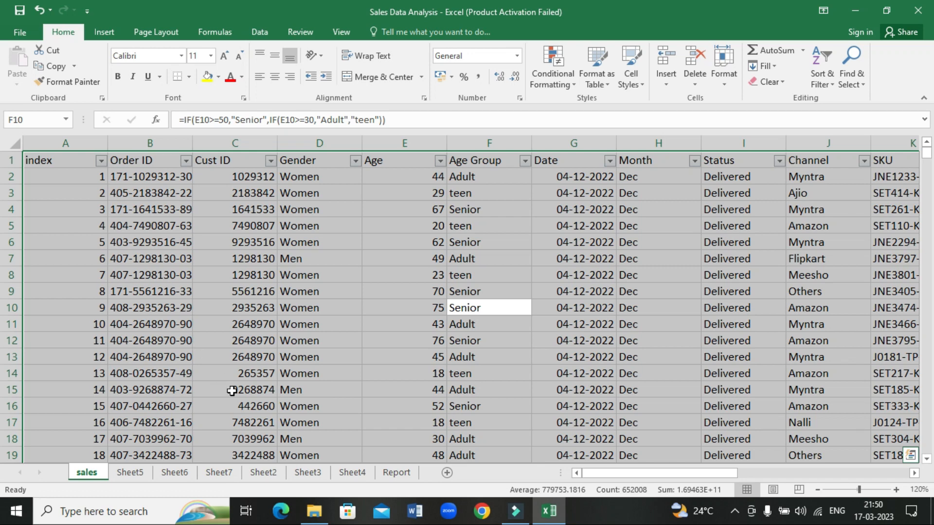
{"action": "left_click", "coordinate": [396, 473]}
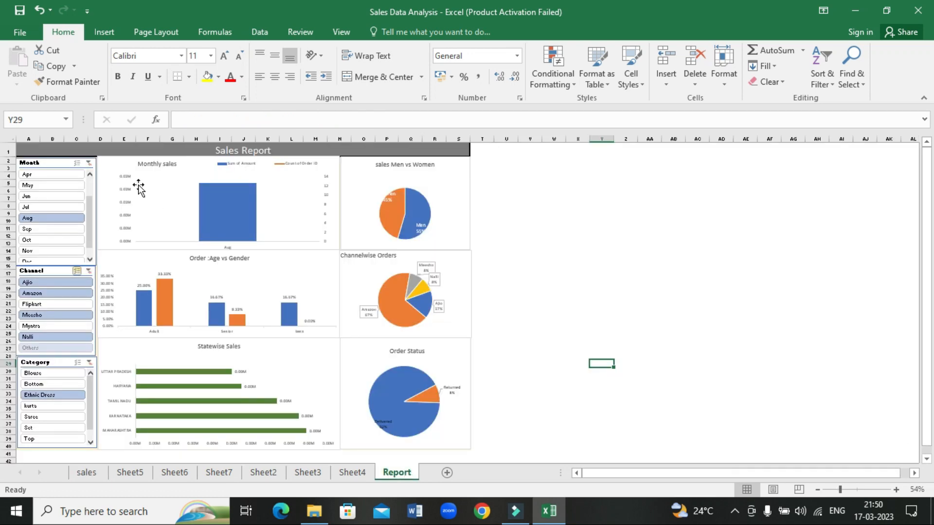
{"action": "right_click", "coordinate": [170, 185]}
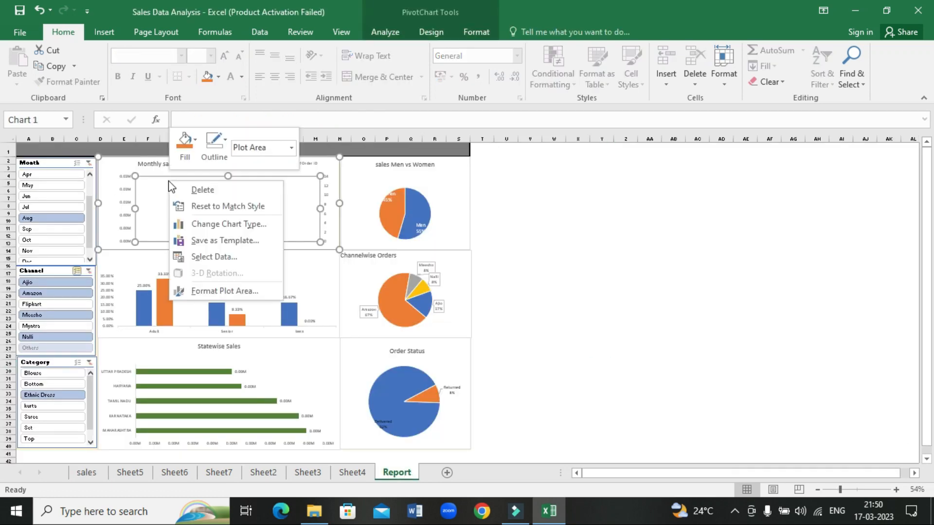
{"action": "key", "text": "Escape"}
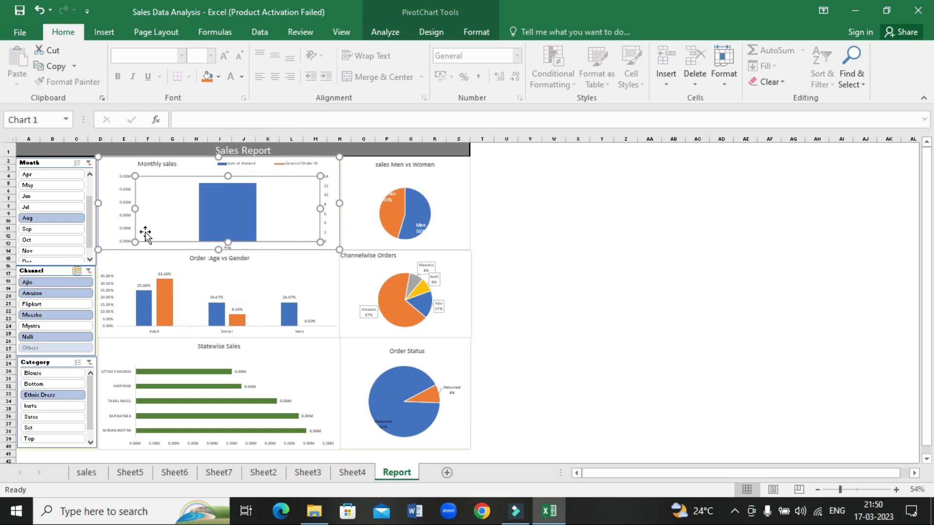
{"action": "left_click", "coordinate": [87, 472]}
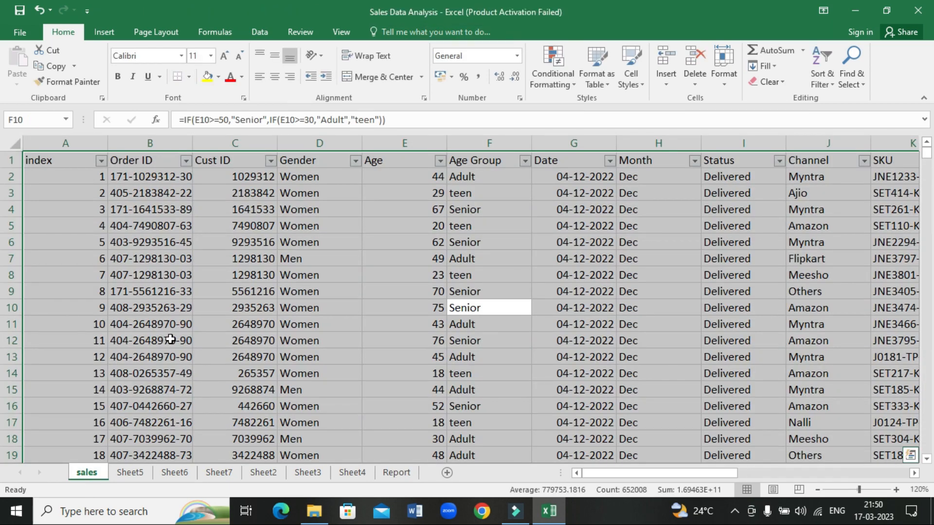
{"action": "left_click", "coordinate": [413, 475]}
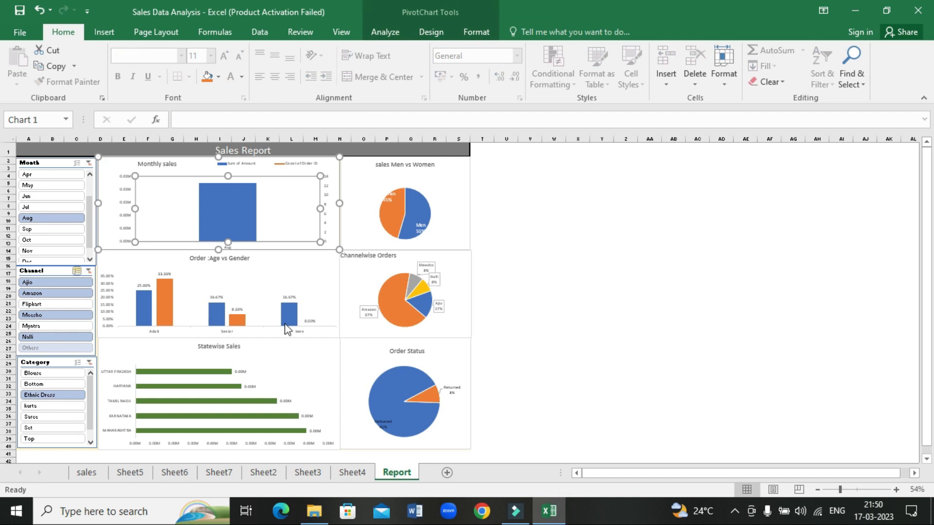
{"action": "left_click", "coordinate": [526, 235]}
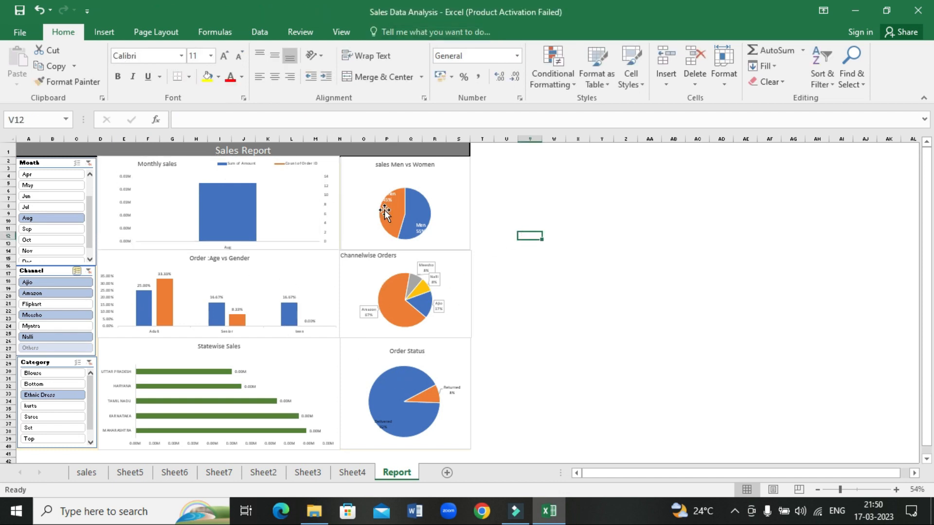